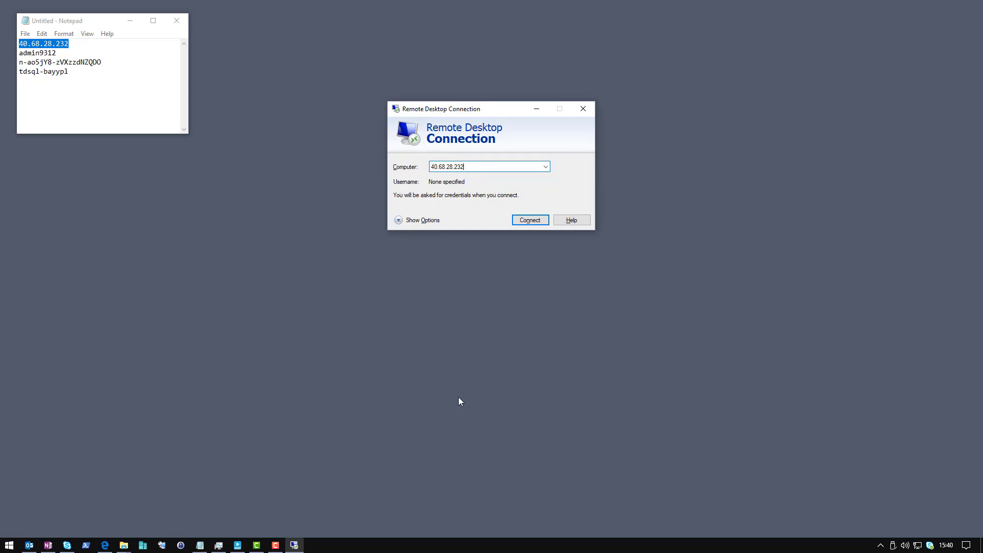
Start connecting to 40.68.28.232 with a different account and paste the admin username from the notes.
click(527, 220)
click(413, 224)
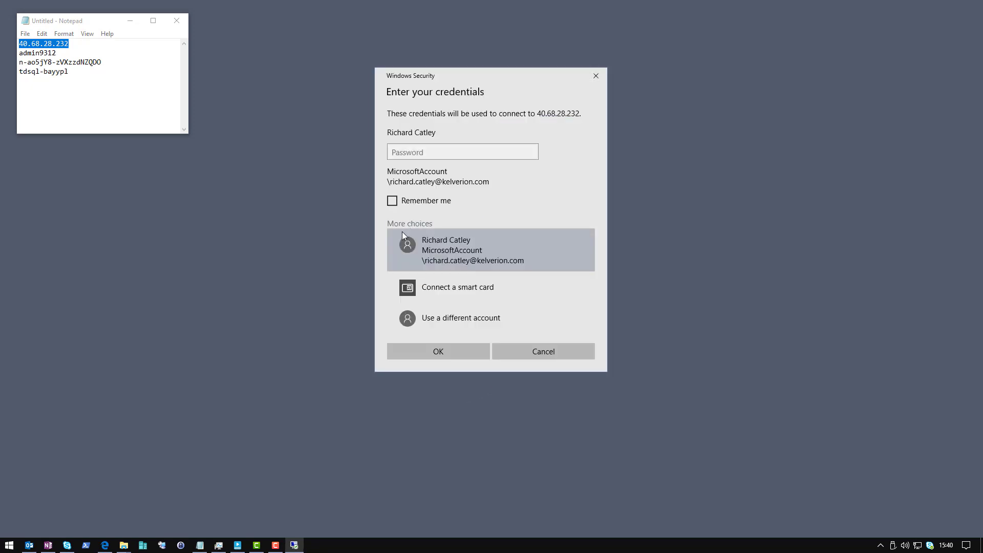
click(443, 321)
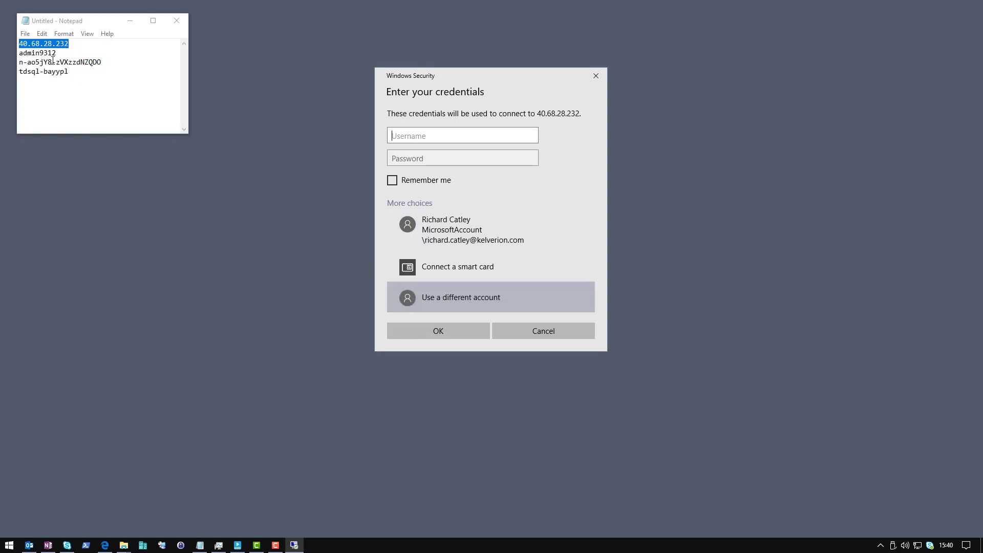
drag(56, 53, 12, 52)
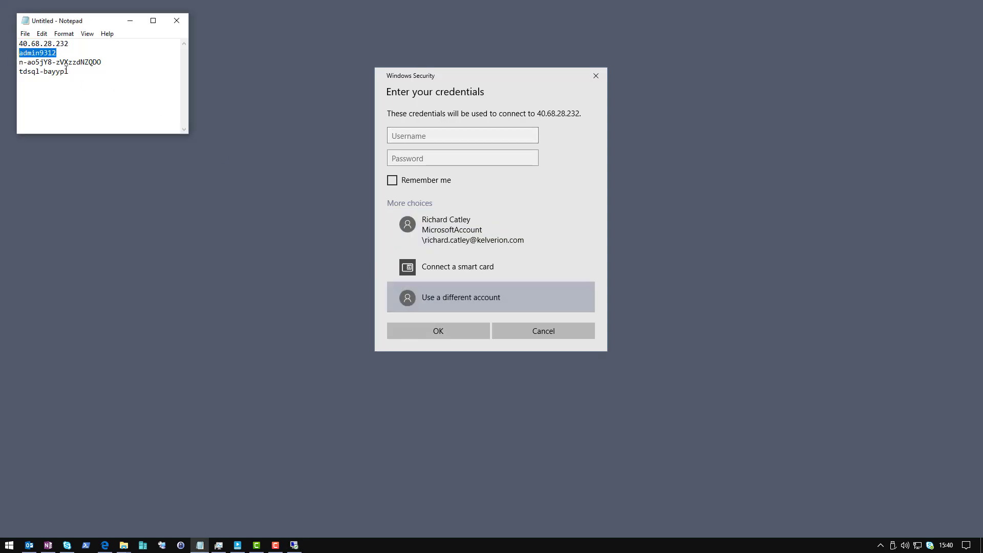
key(ctrl+c)
key(alt+Tab)
key(ctrl+v)
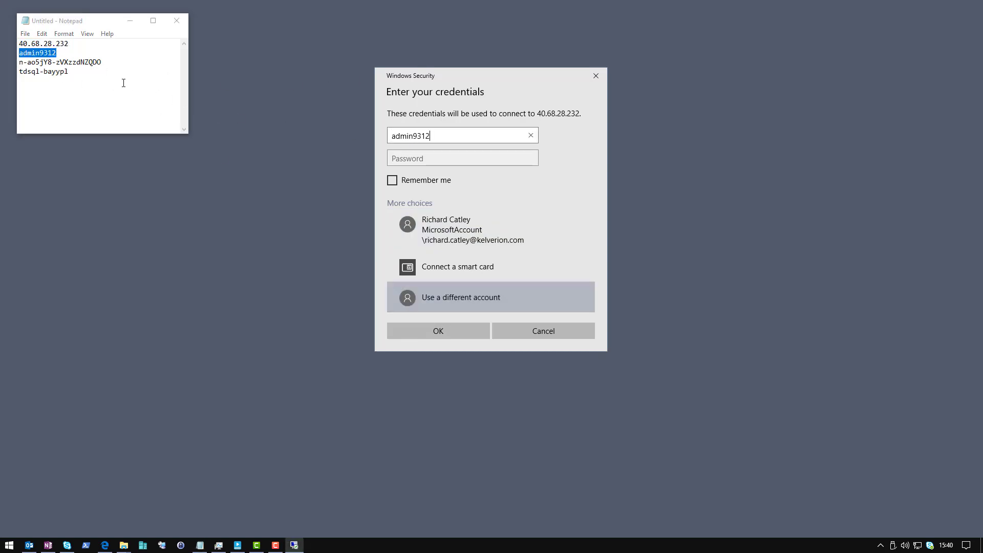
Paste the admin password, tick Remember me, and accept the untrusted certificate.
drag(107, 62, 14, 63)
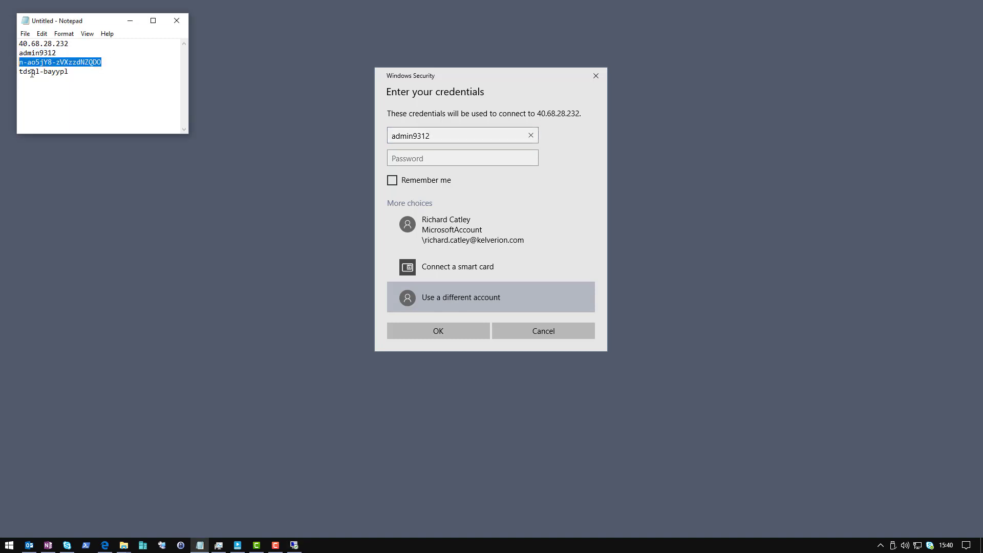
key(ctrl+c)
click(397, 157)
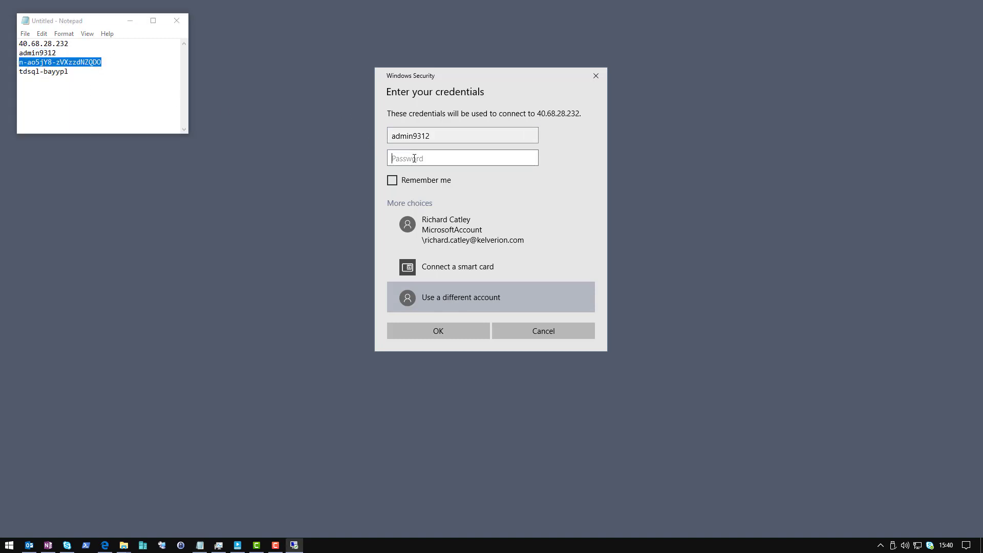
key(ctrl+v)
click(398, 180)
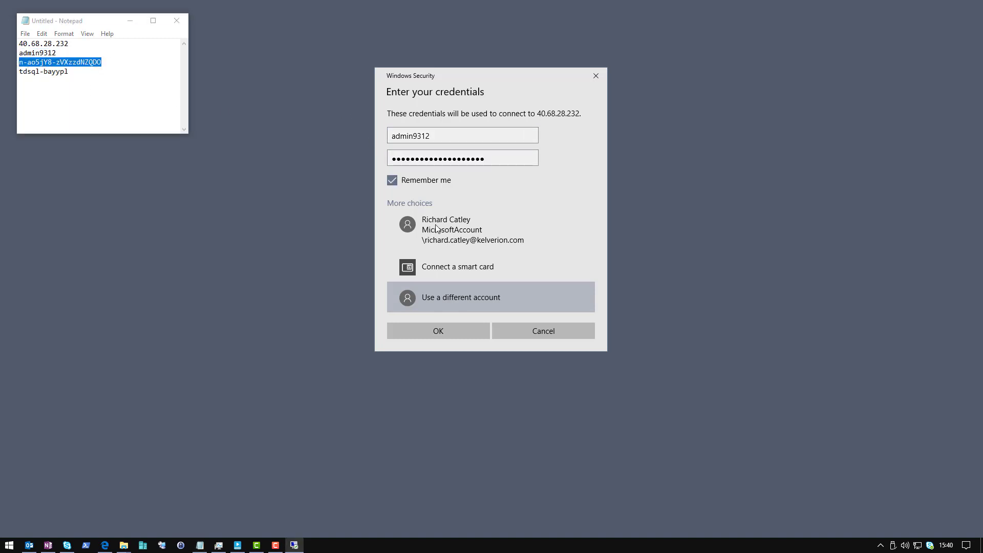
click(460, 331)
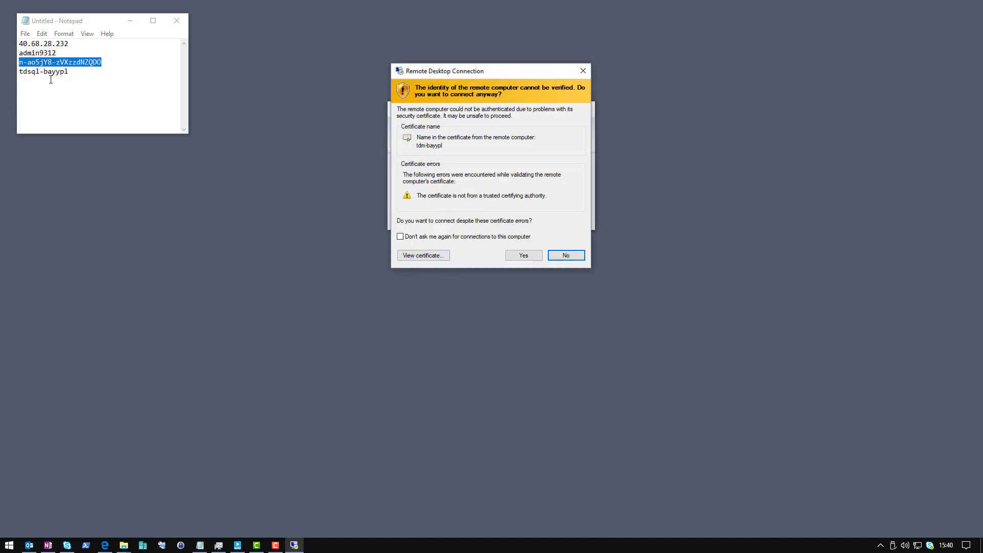
drag(44, 72, 64, 73)
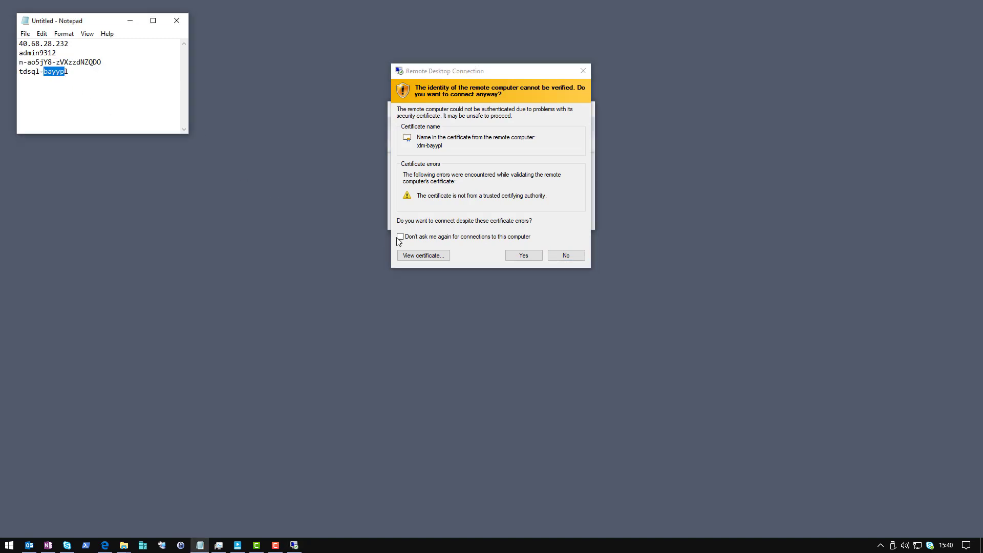
click(523, 254)
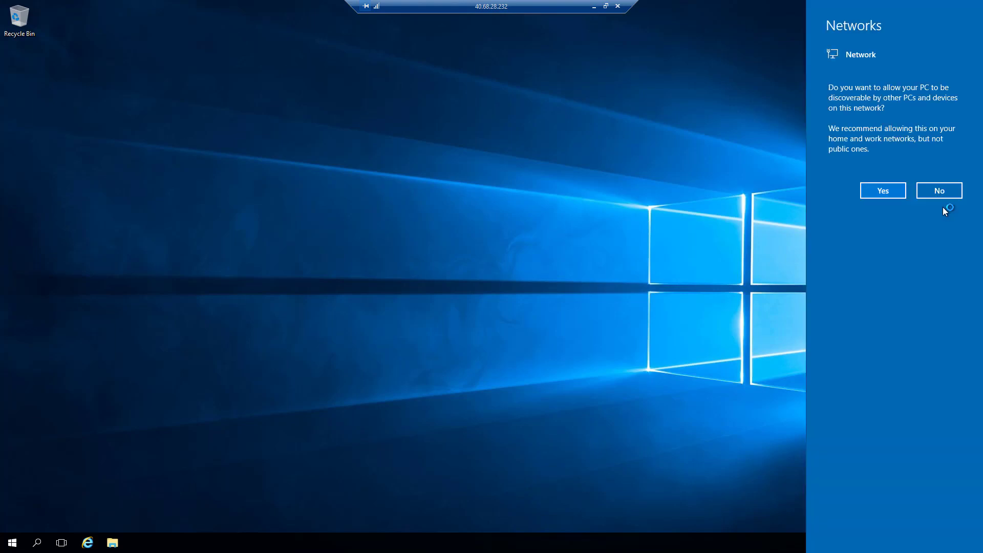
Answer No to making the remote PC network discoverable so Server Manager loads.
click(944, 194)
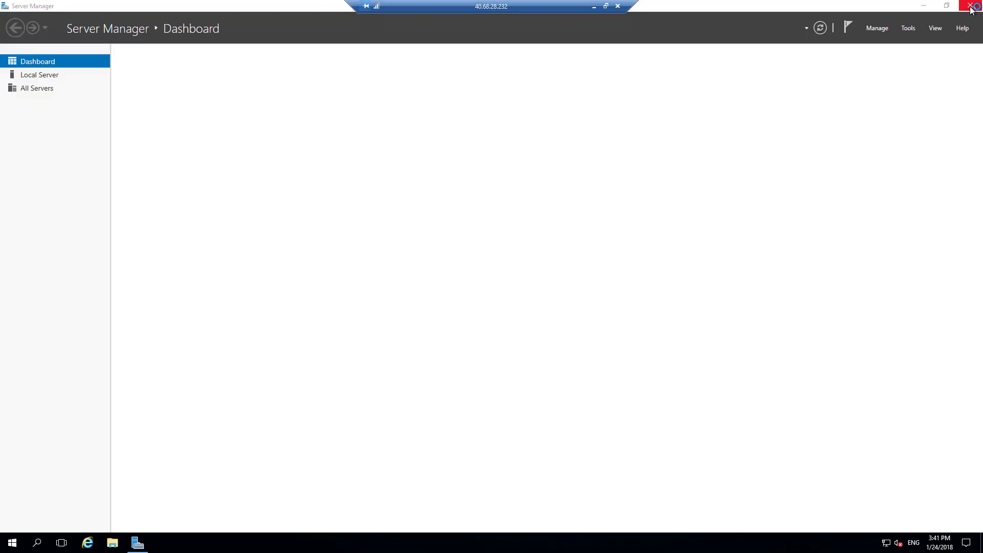
Close Server Manager and open ConfigInfo from C:\__TestDrive__ in Notepad.
click(970, 8)
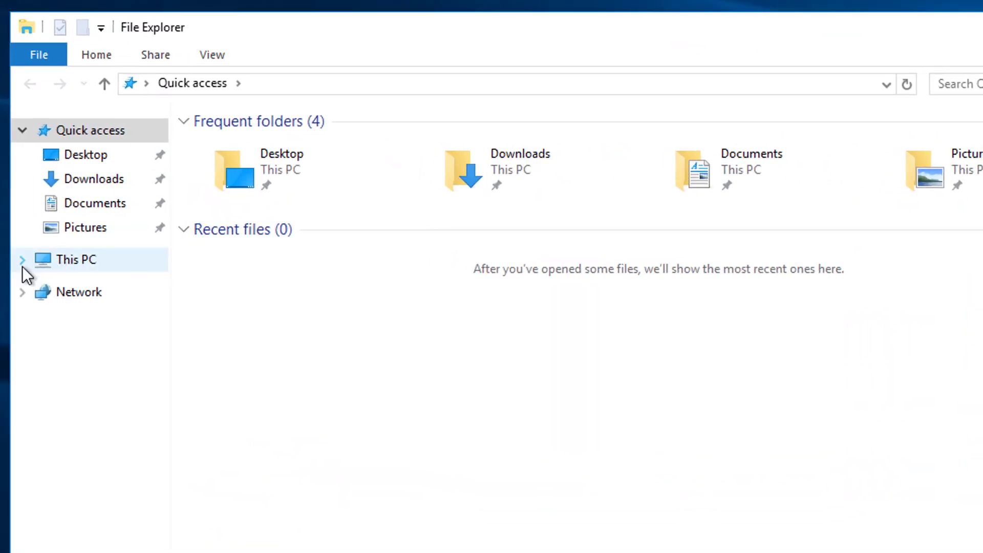
click(23, 261)
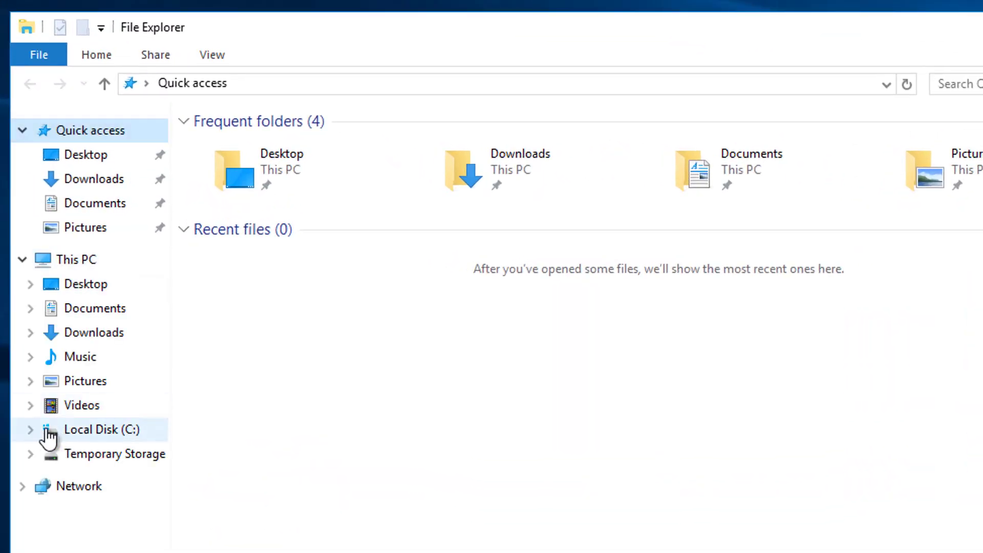
click(30, 429)
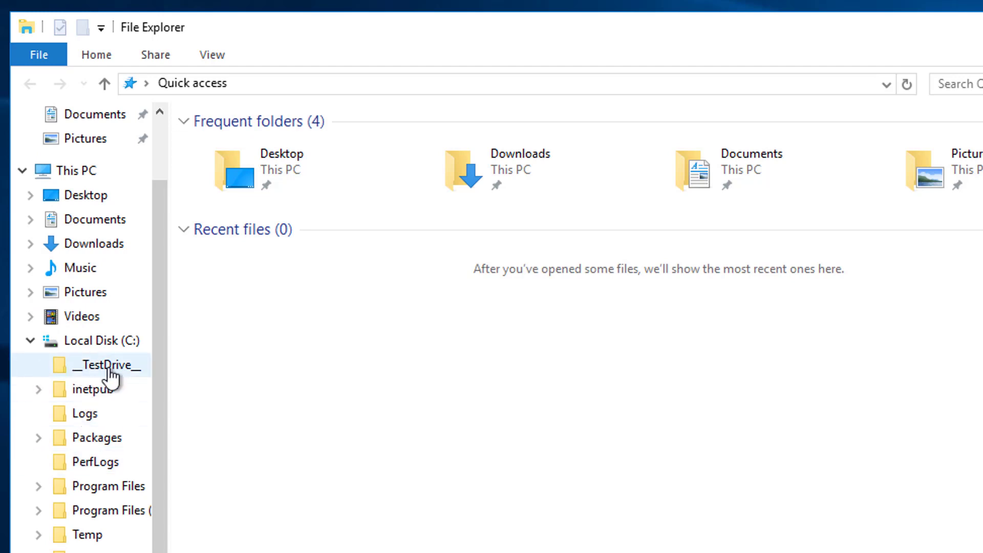
click(94, 374)
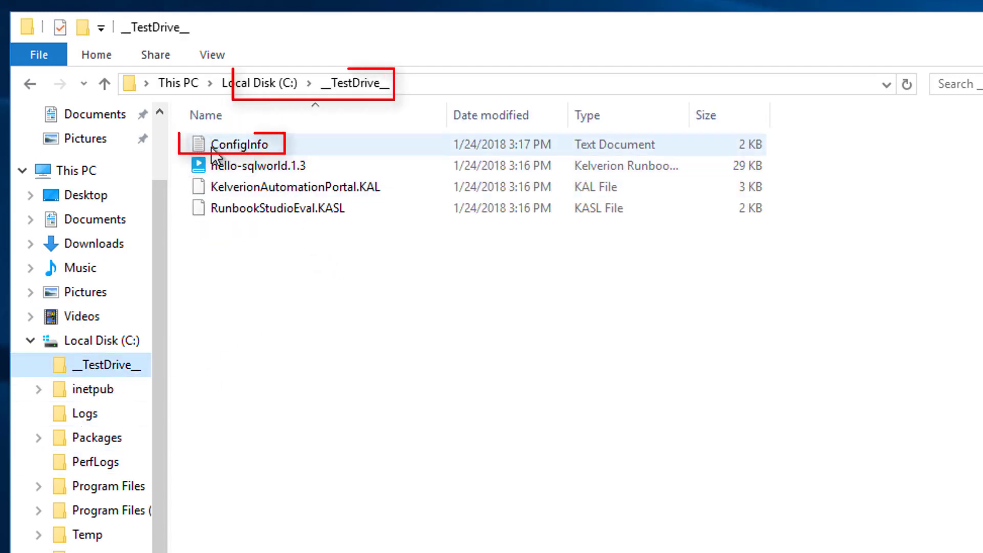
double_click(237, 143)
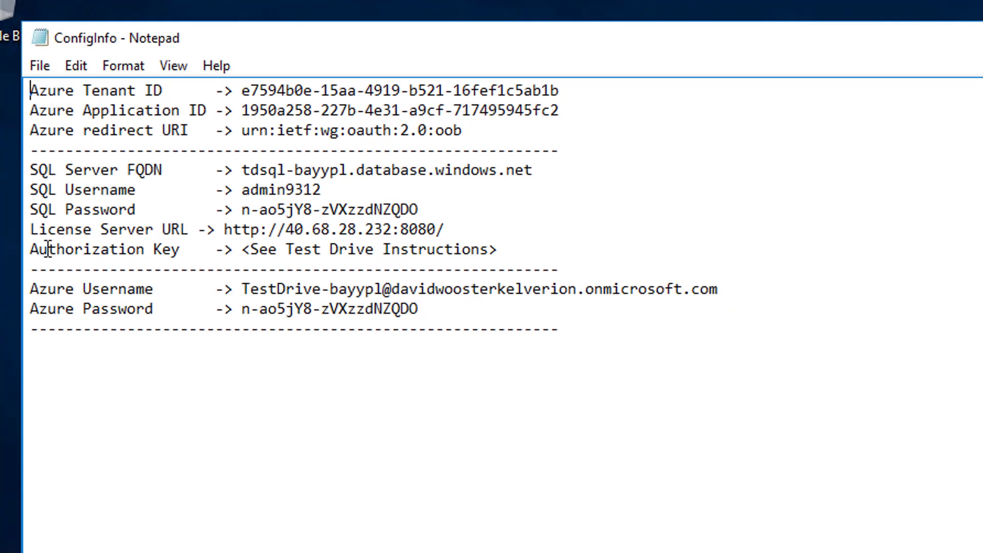
drag(30, 249, 186, 250)
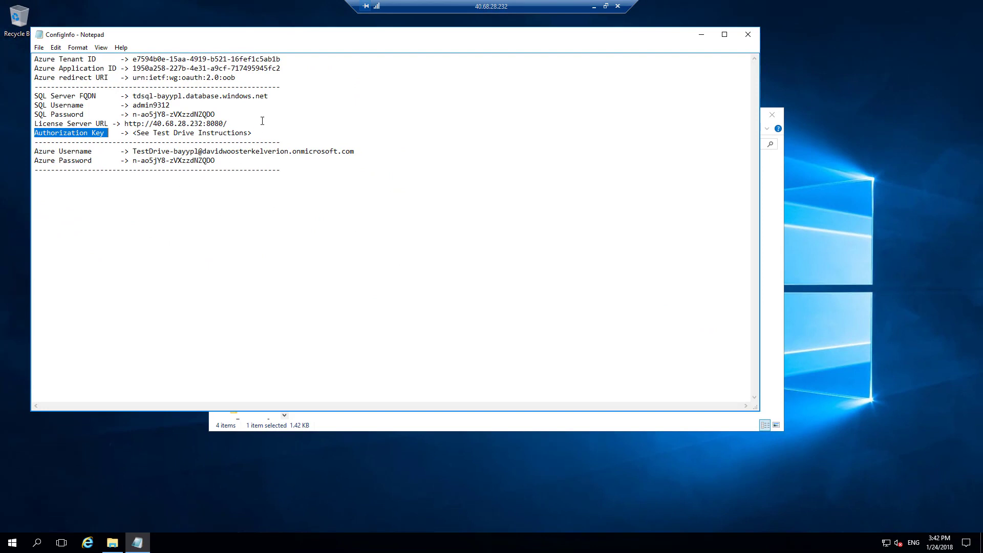
Run Create-KAManagementAuthorizationKey in PowerShell, confirm with y, and copy the generated key.
click(17, 546)
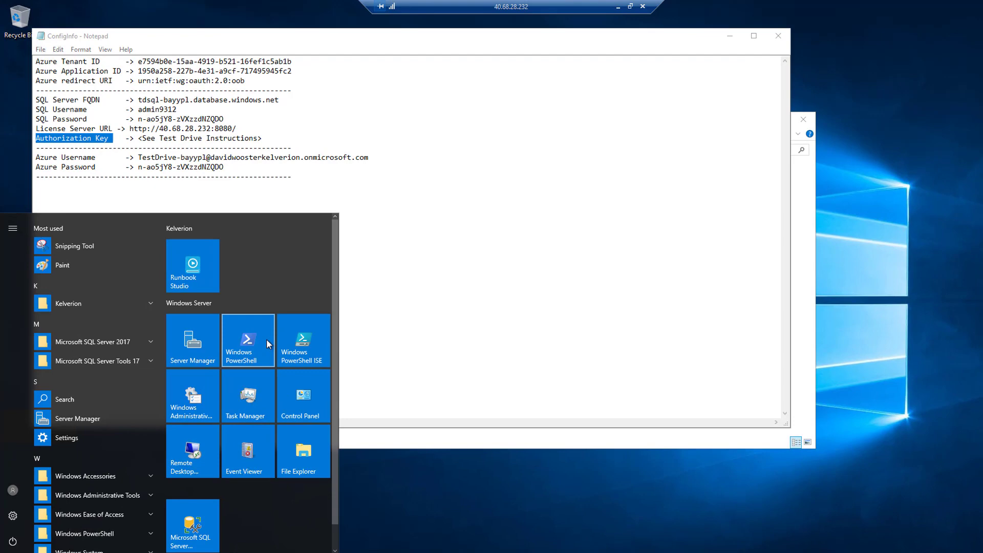
click(251, 332)
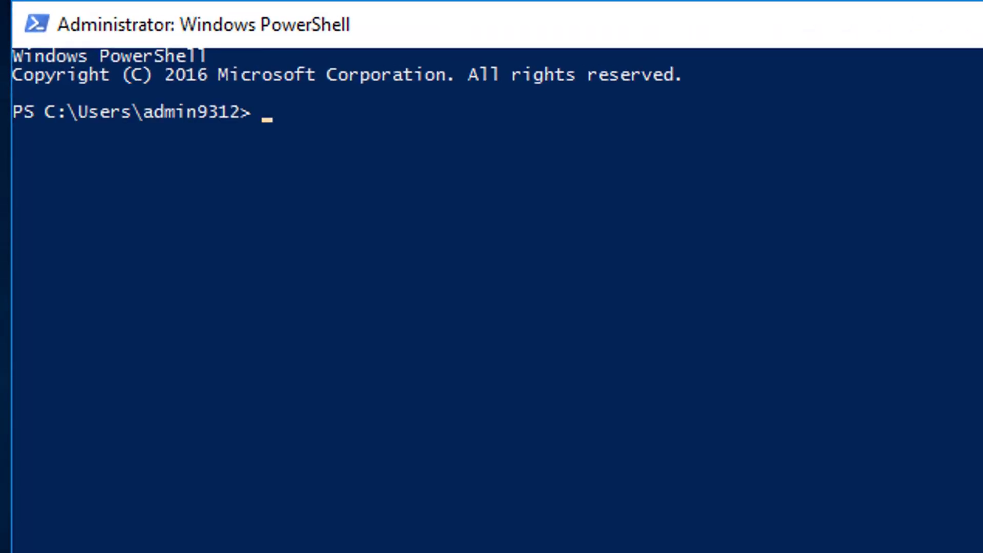
text(create-)
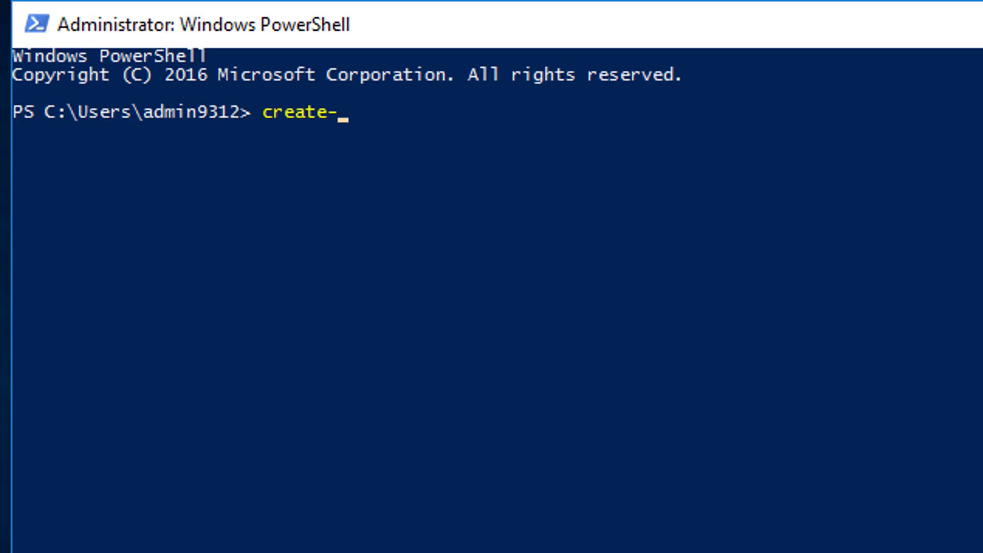
key(Tab)
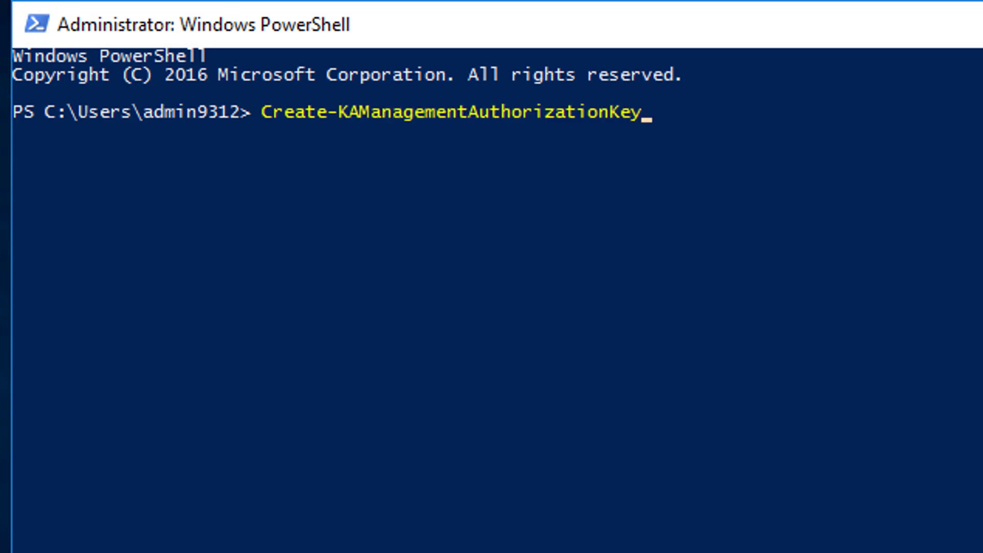
key(Return)
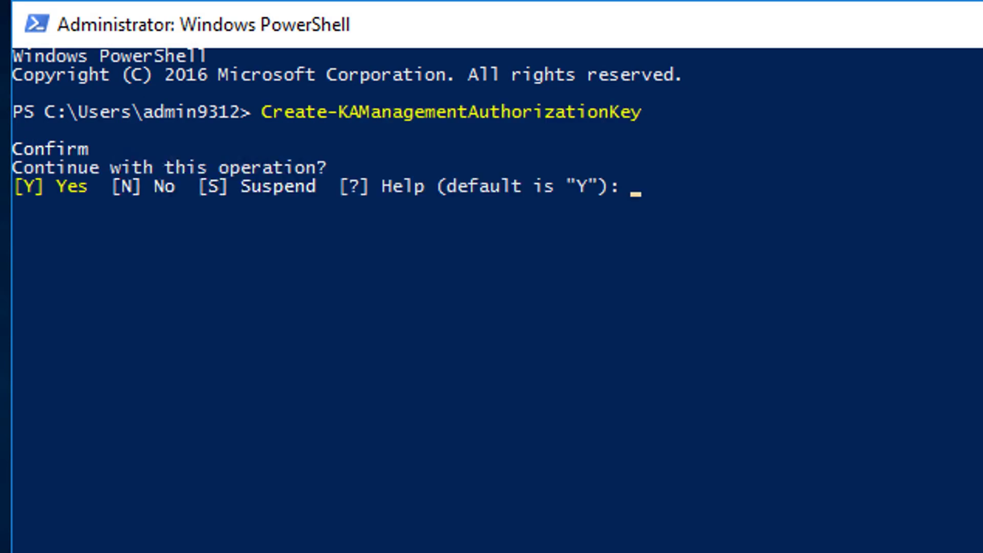
text(y)
key(Return)
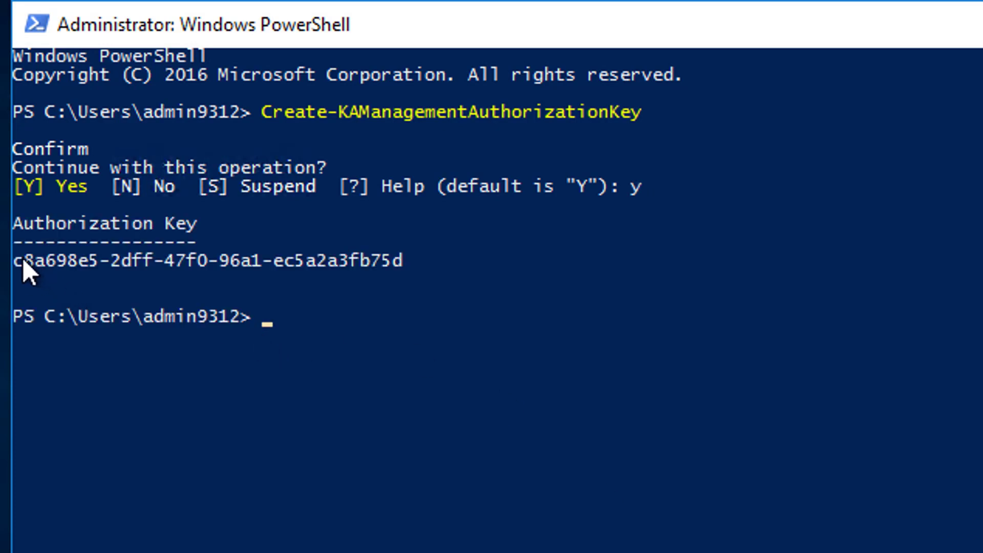
drag(20, 258, 400, 263)
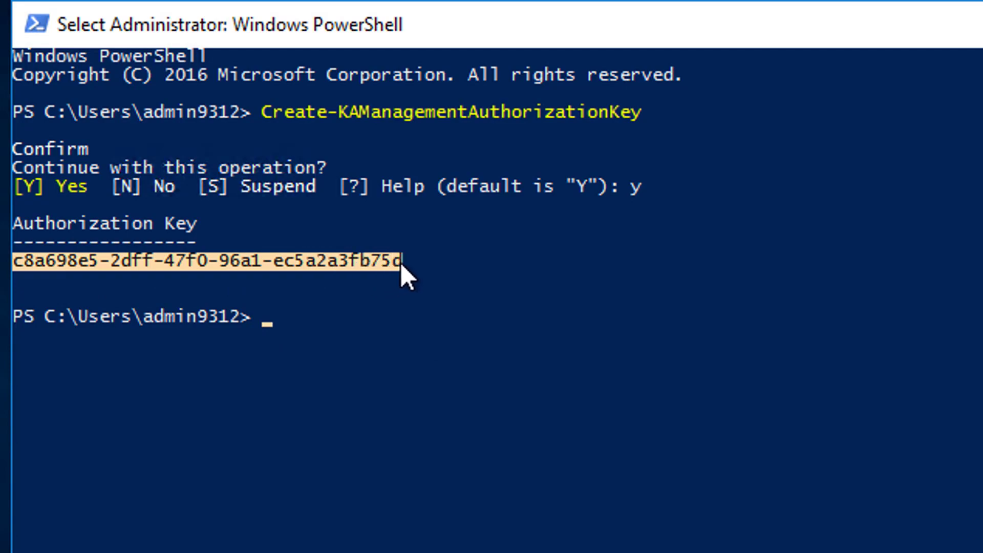
right_click(400, 263)
Replace the Authorization Key placeholder in ConfigInfo with the new key and save the file.
click(478, 173)
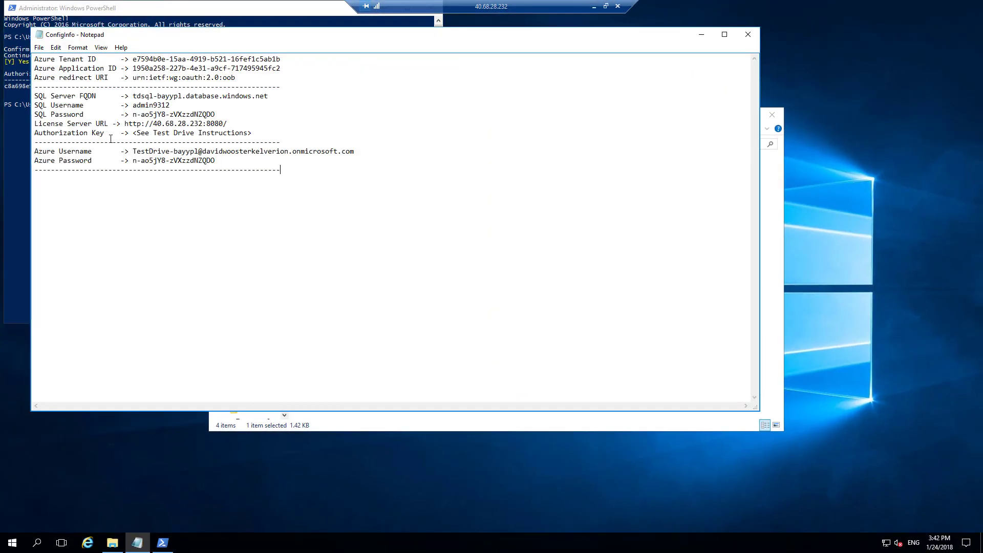
drag(132, 135, 252, 134)
key(ctrl+v)
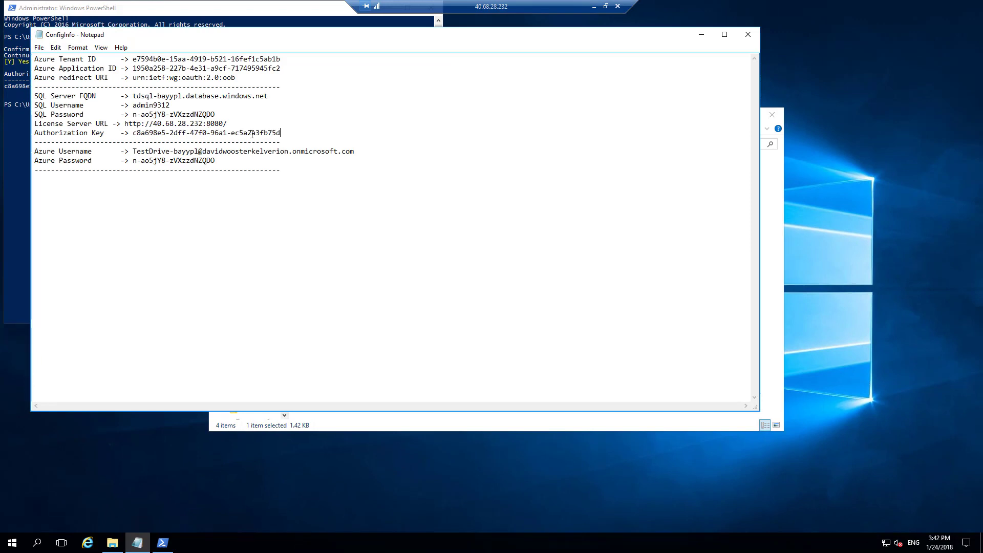
click(38, 47)
click(51, 80)
click(12, 542)
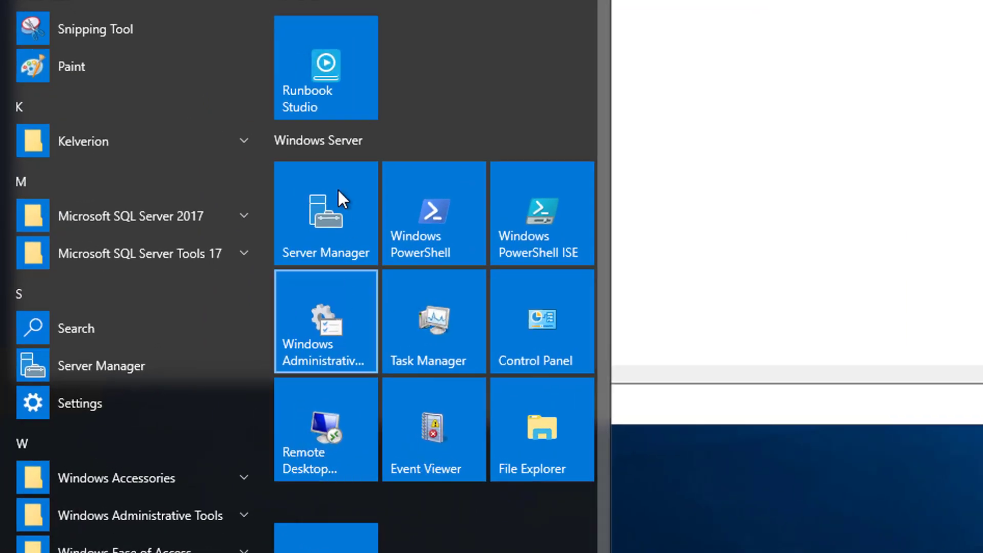
Launch Runbook Studio and load the RunbookStudioEval.KASL licence from C:\__TestDrive__.
click(326, 88)
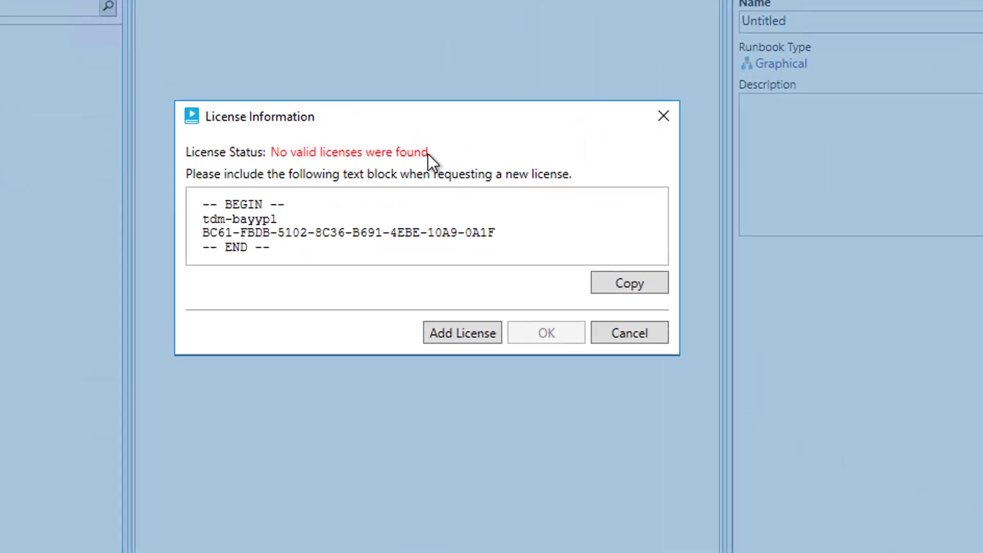
click(503, 345)
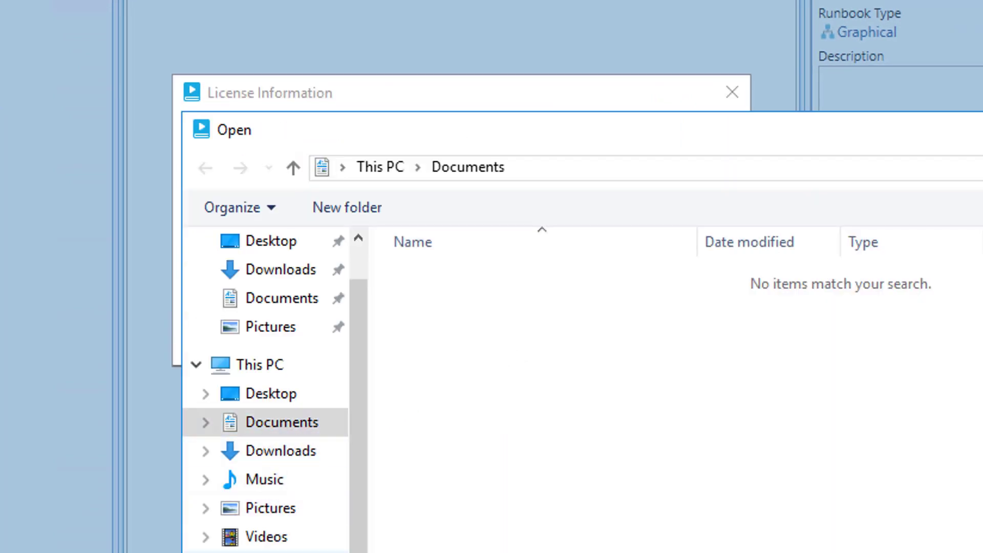
click(266, 552)
double_click(454, 277)
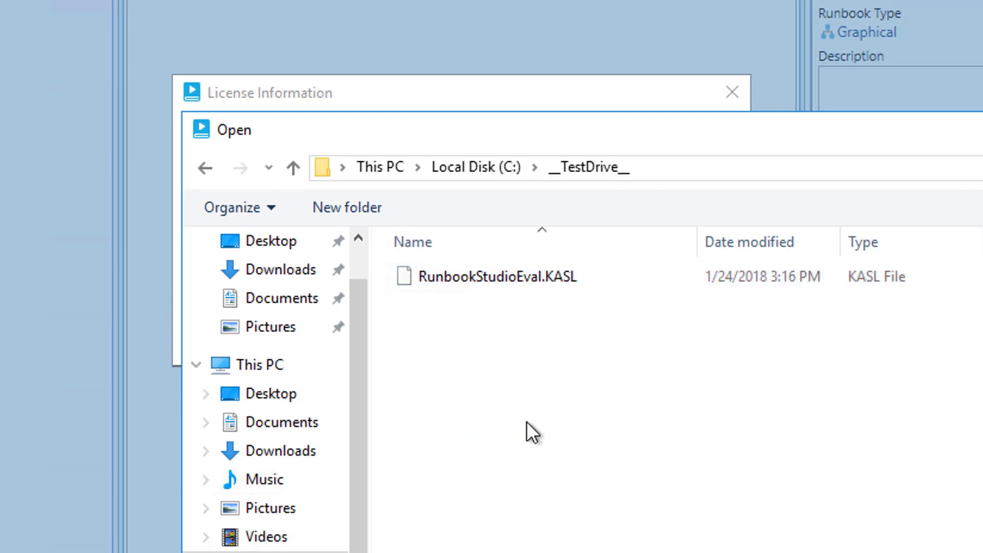
click(568, 279)
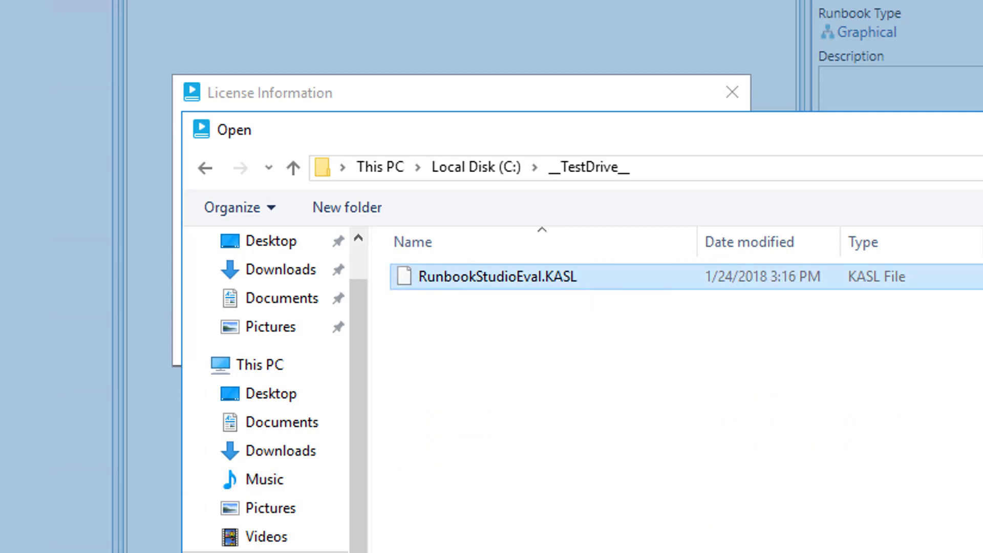
click(957, 551)
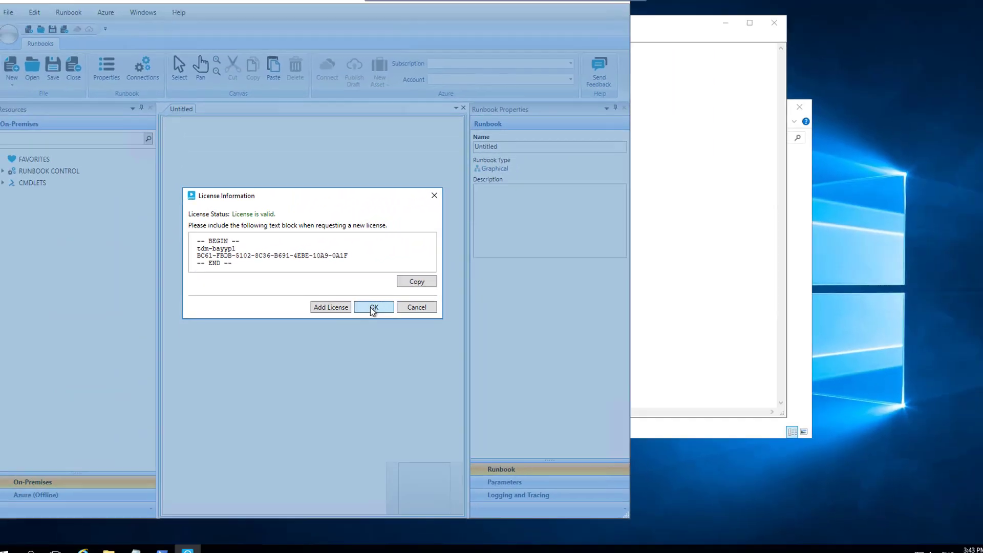
click(594, 343)
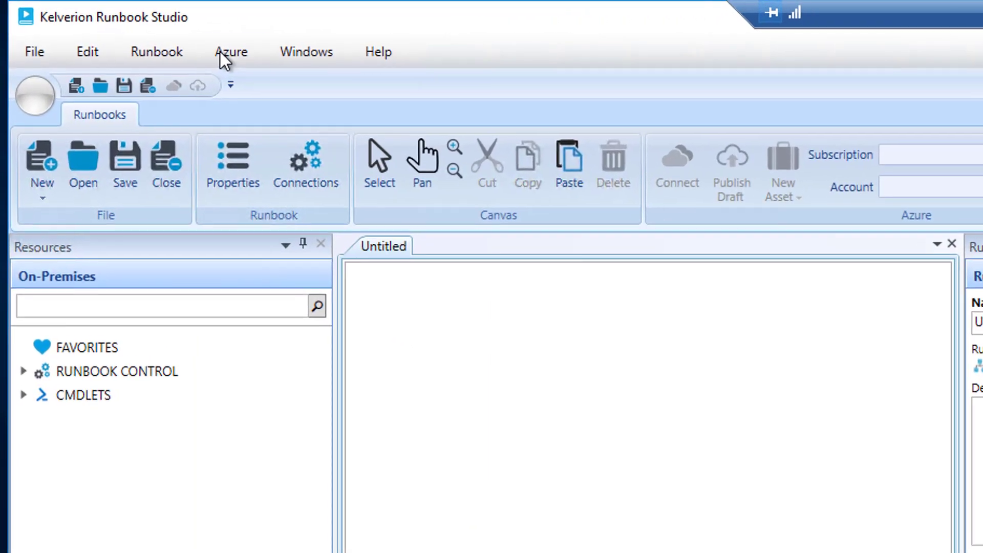
Enter the Azure AD Tenant ID from the notes in the Azure authorization setup.
click(104, 24)
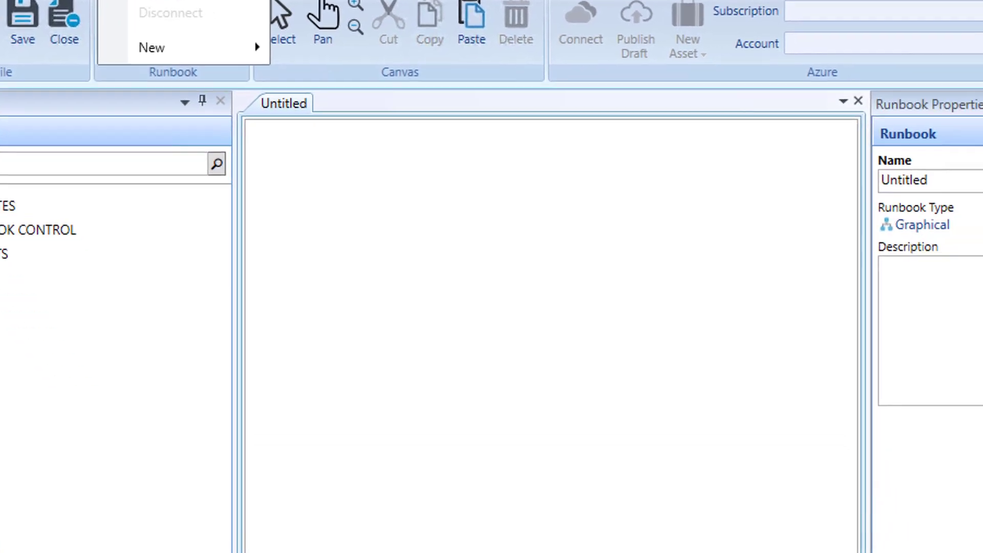
click(258, 89)
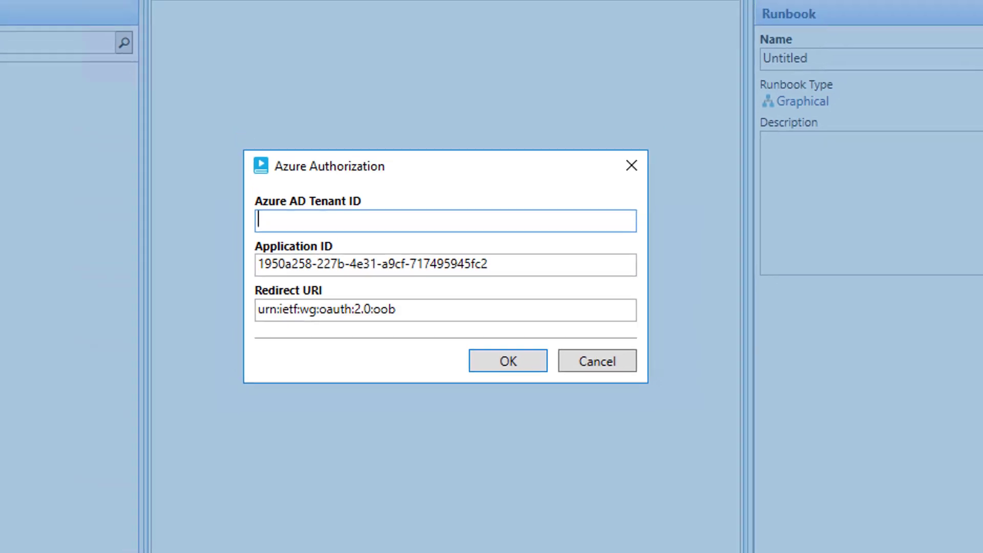
click(516, 506)
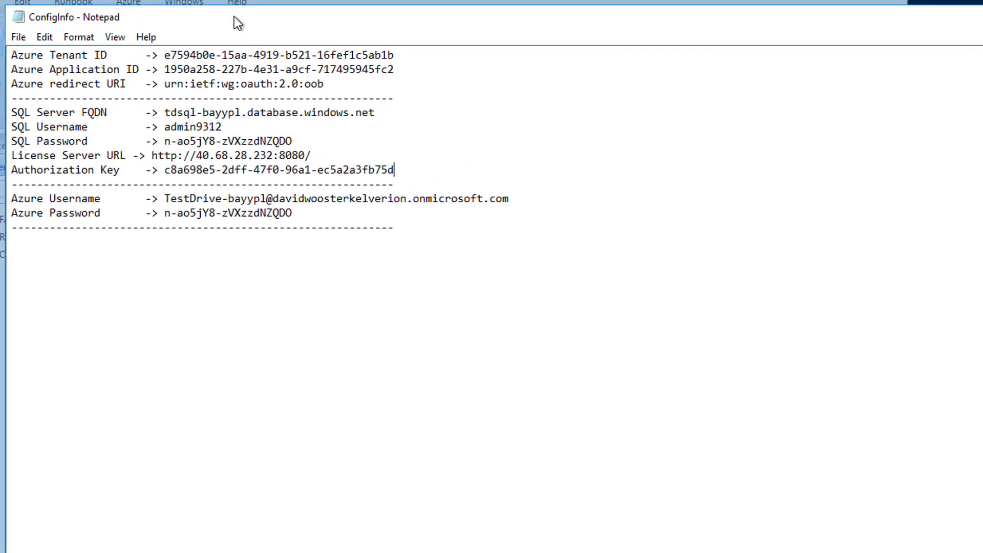
drag(235, 17, 831, 280)
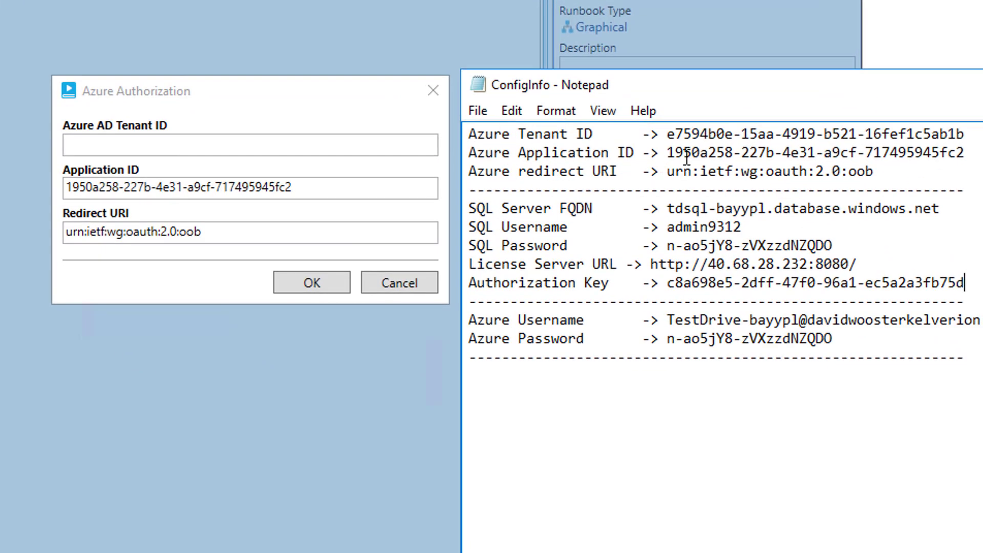
drag(668, 134, 970, 137)
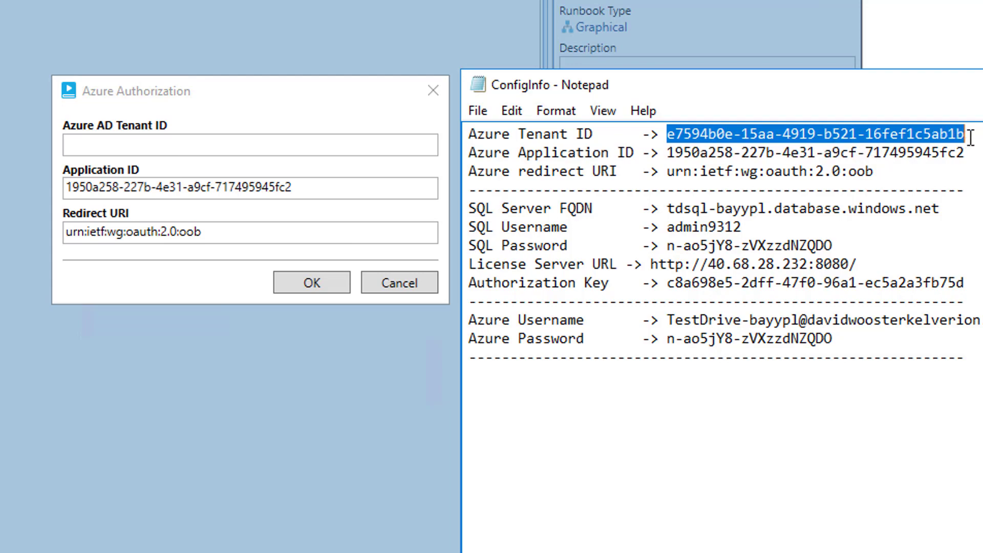
key(ctrl+c)
click(123, 143)
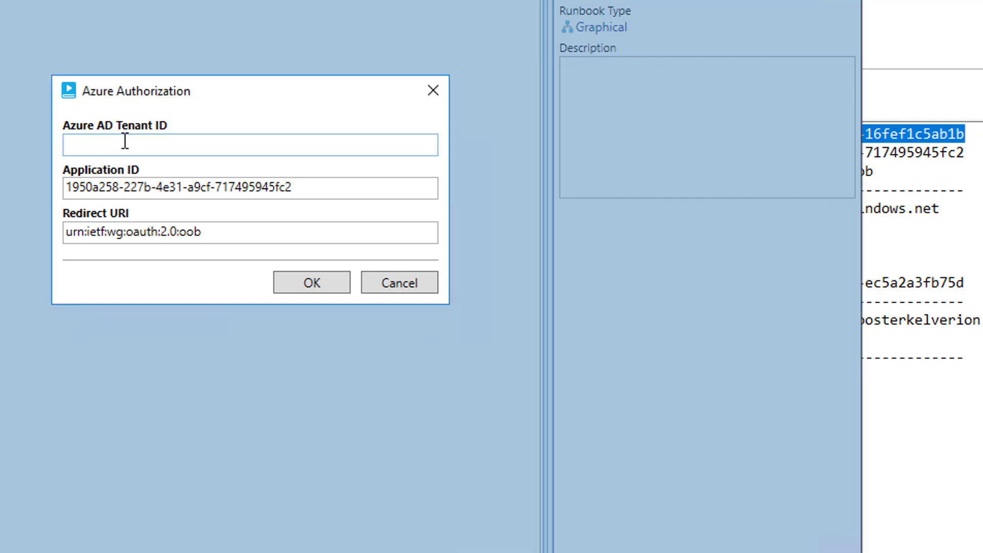
key(ctrl+v)
click(312, 283)
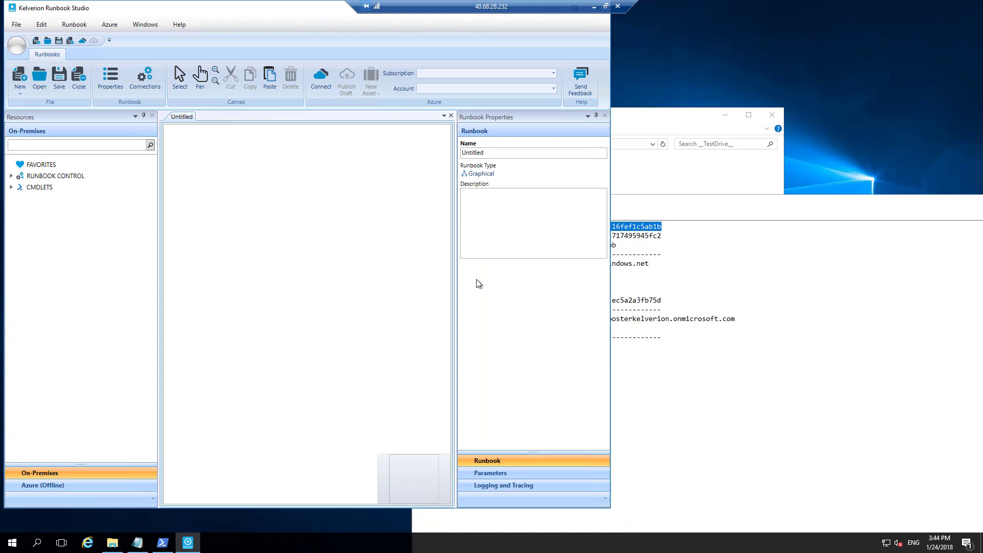
Connect and sign in to Azure with the account username and password from the notes.
click(647, 210)
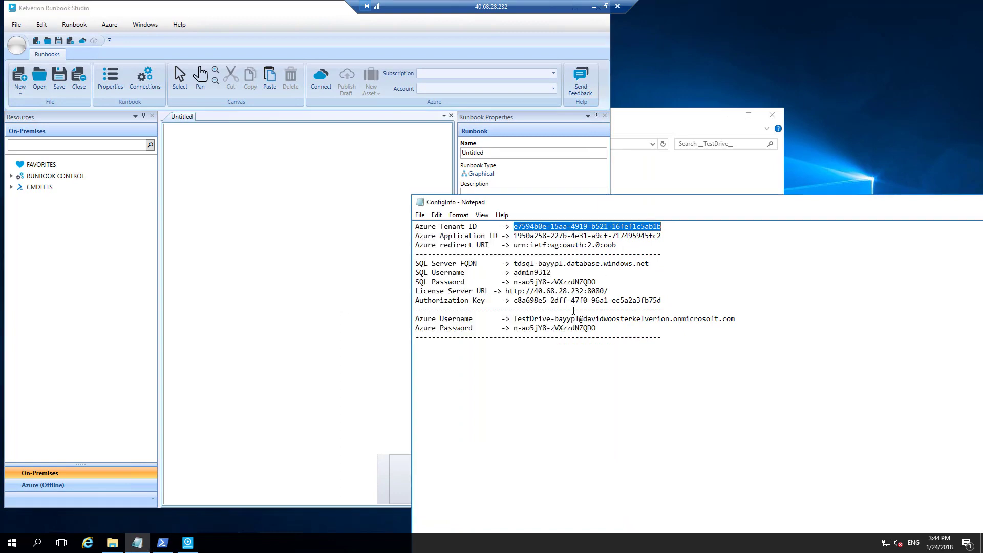
drag(512, 320, 738, 321)
click(321, 80)
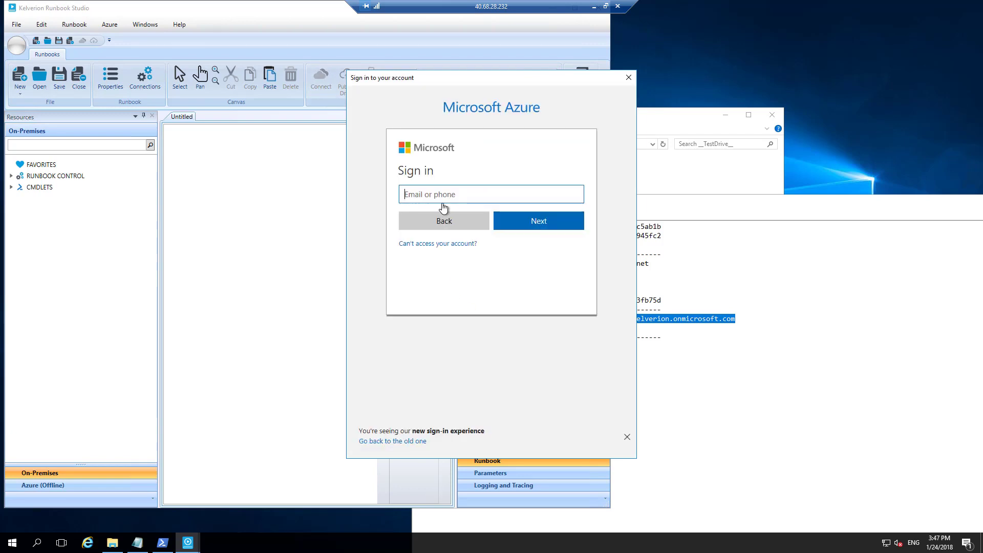
key(ctrl+v)
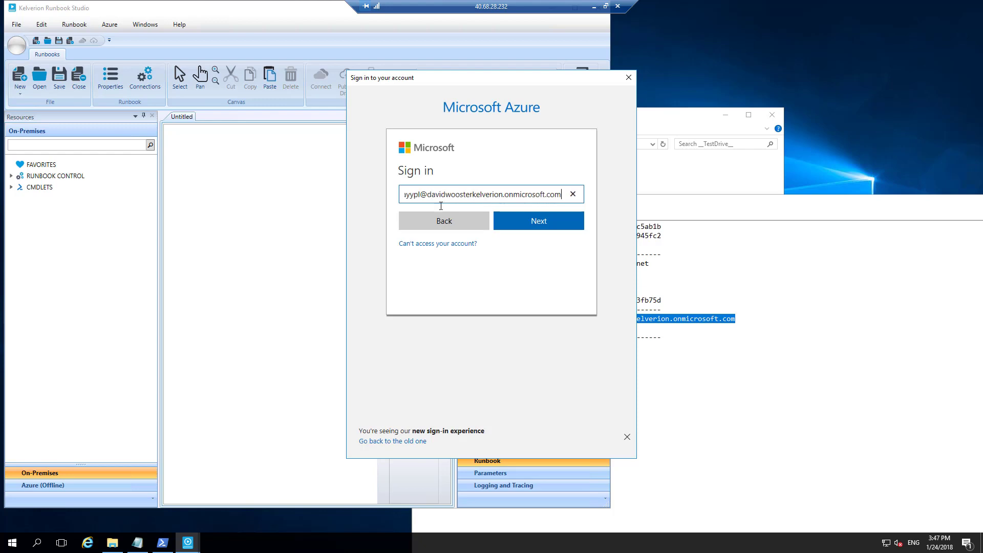
click(539, 222)
click(672, 345)
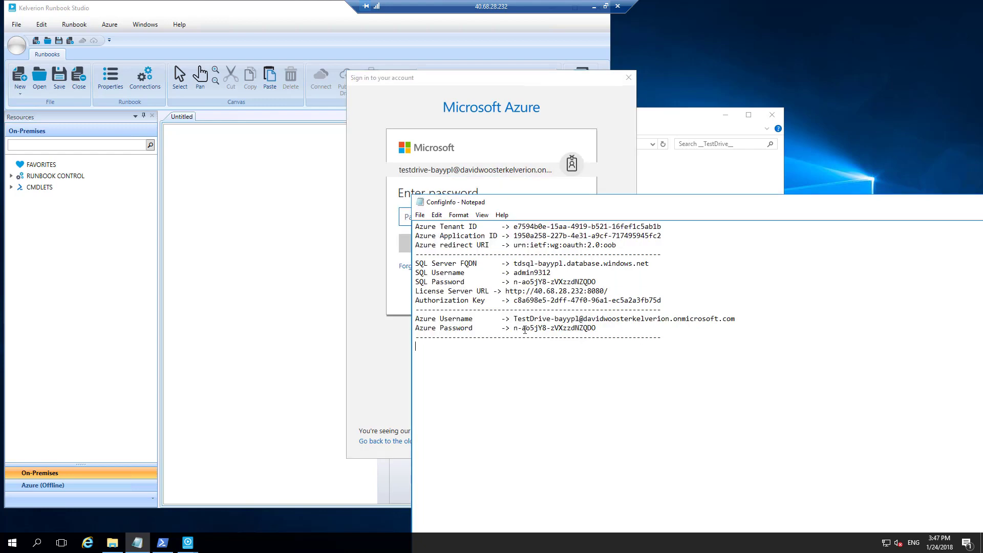
drag(515, 328, 596, 329)
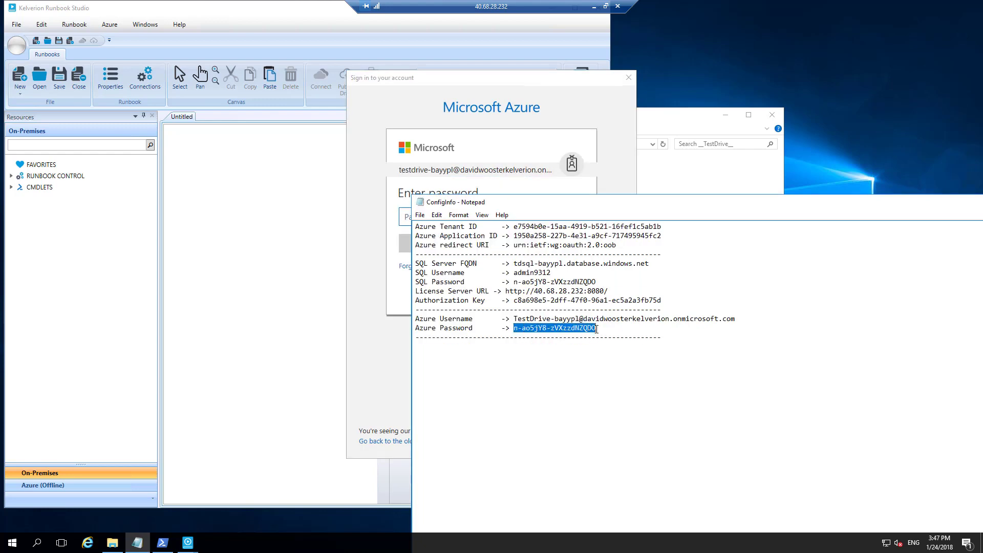
click(415, 217)
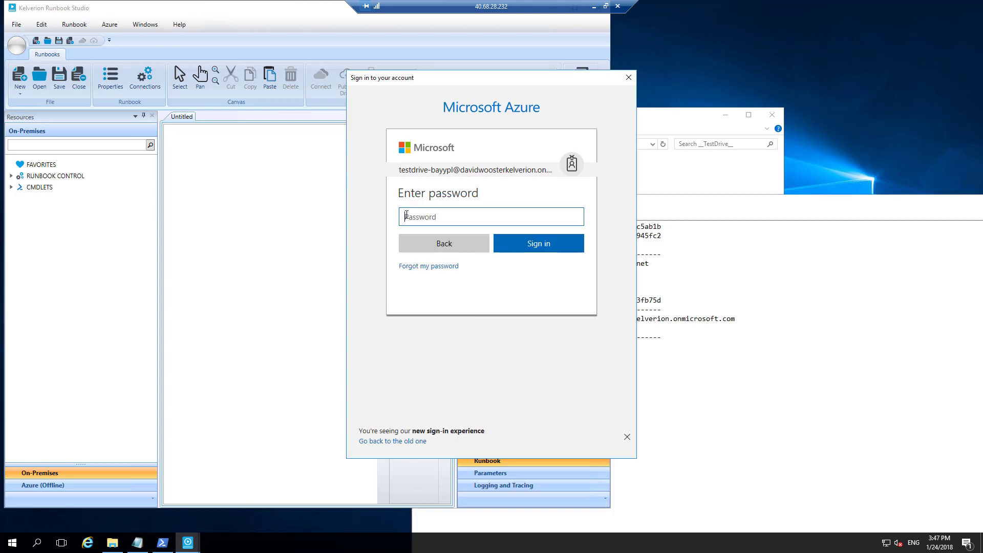
key(ctrl+v)
click(540, 245)
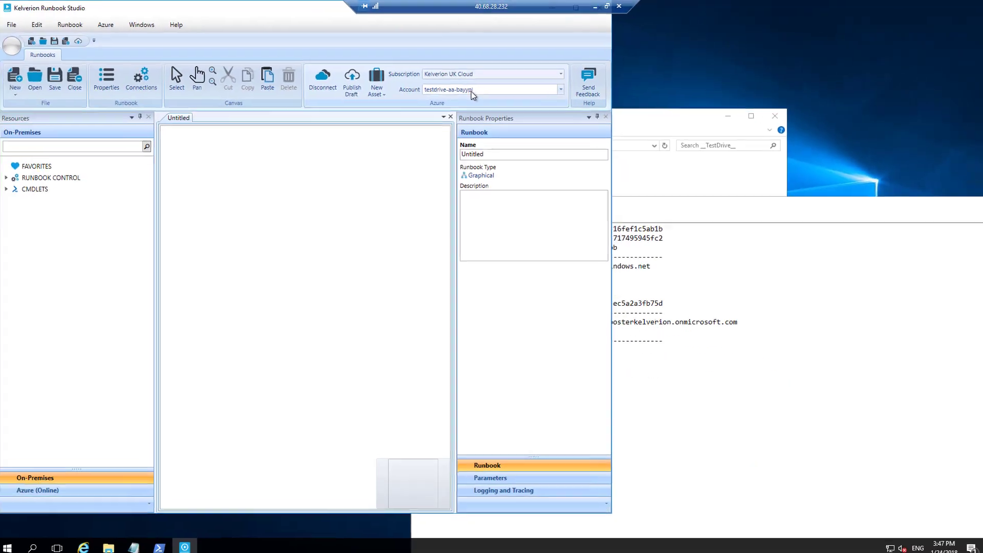
Show Azure (Online) and expand Kelverion UK Cloud, the automation account and all its groups.
click(44, 485)
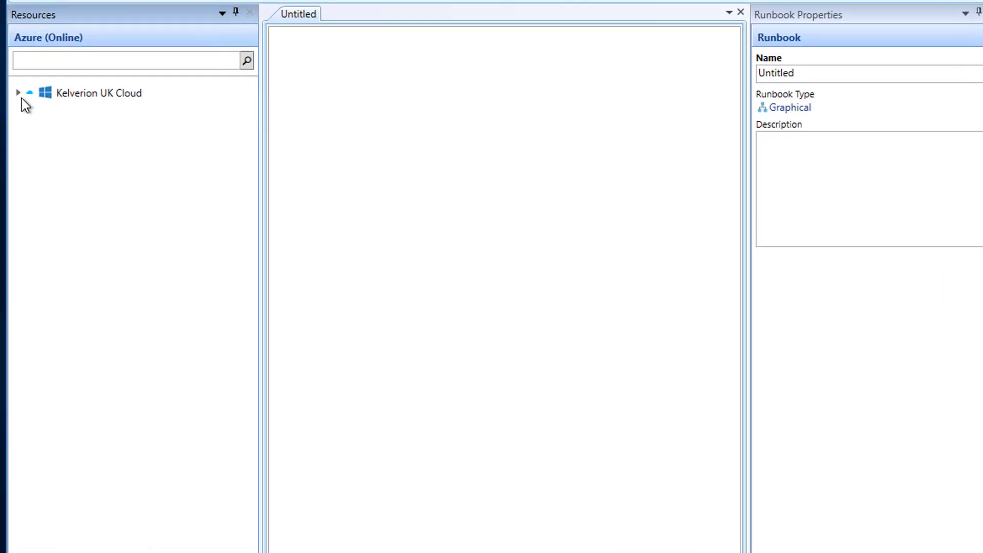
click(12, 155)
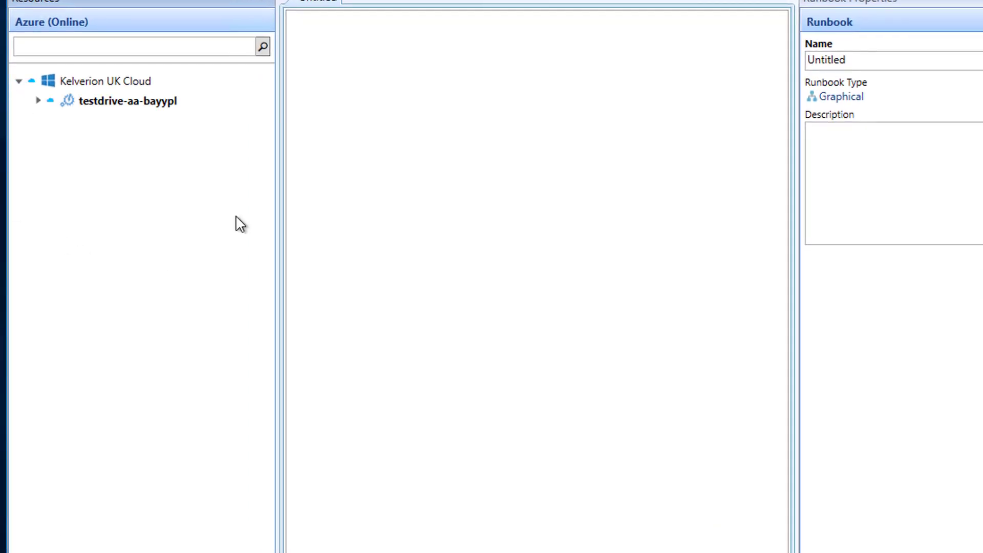
click(38, 101)
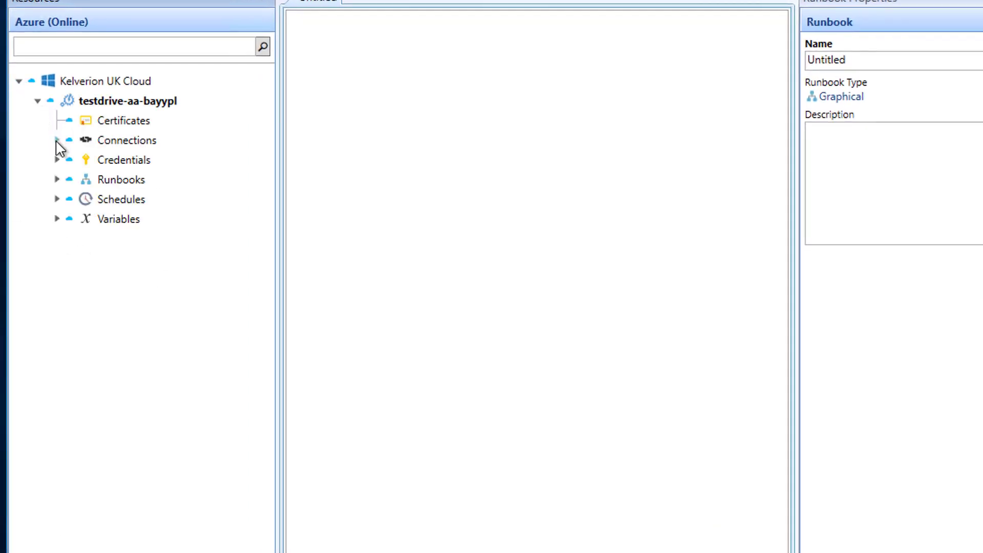
click(57, 140)
click(56, 179)
click(57, 219)
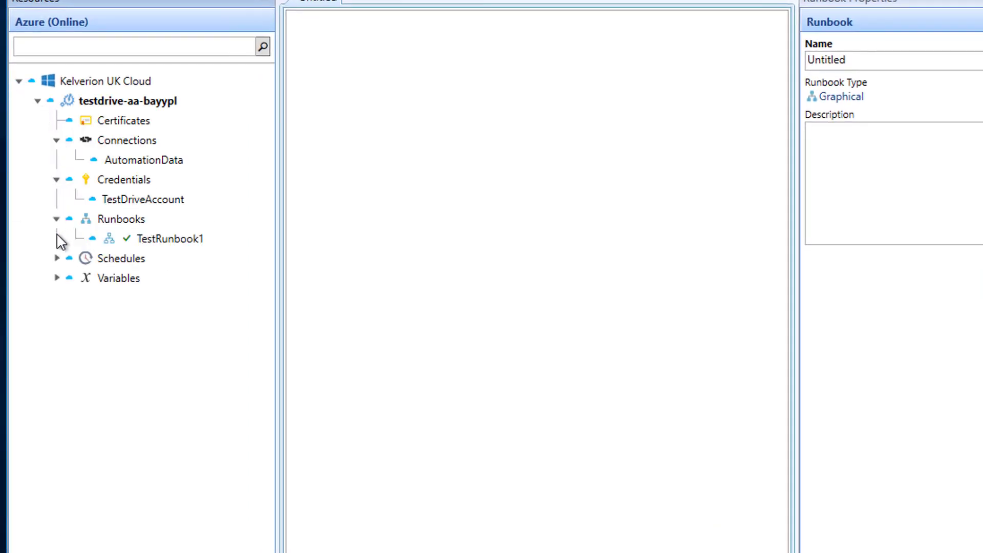
click(57, 258)
click(56, 297)
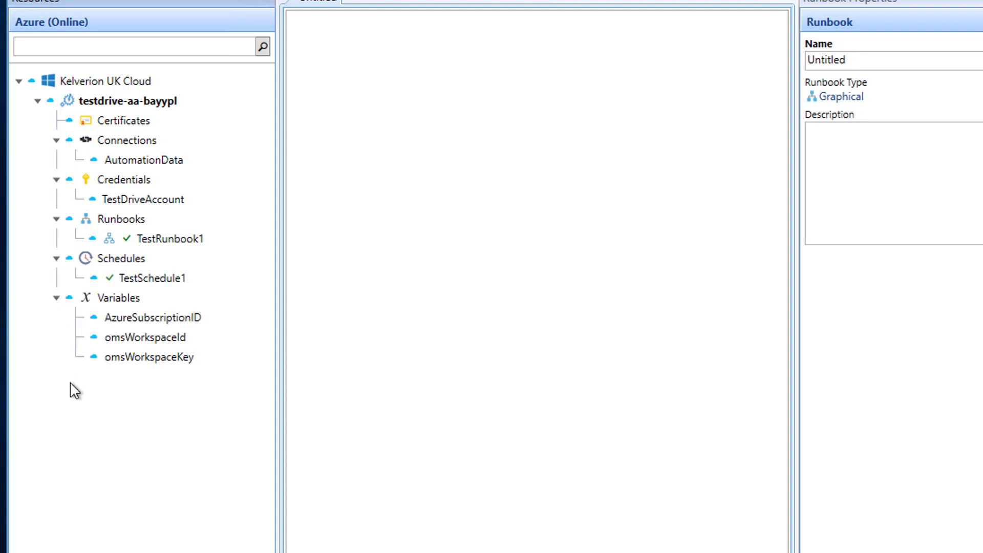
Edit the AutomationData connection and paste the authorization key into AuthorizationKey.
right_click(160, 165)
click(198, 193)
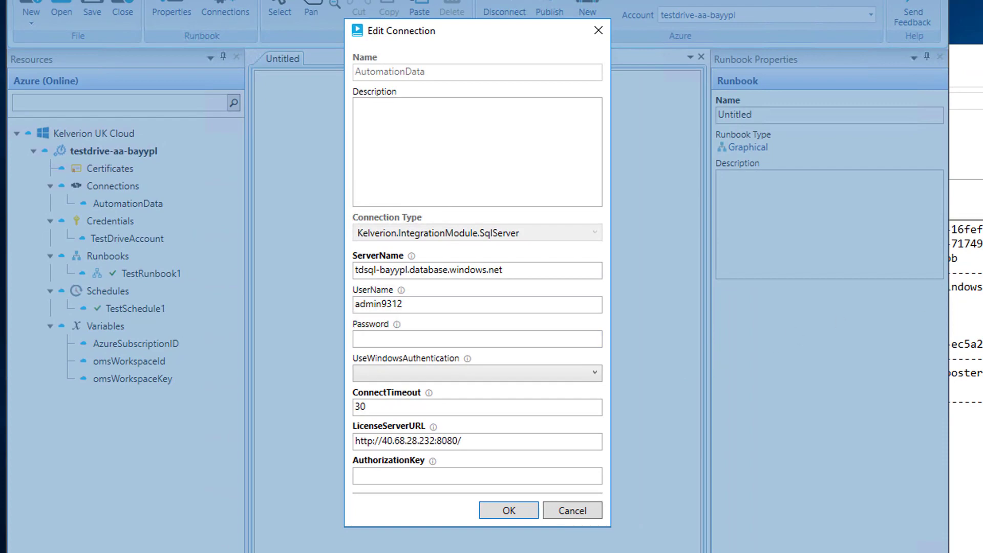
key(alt+Tab)
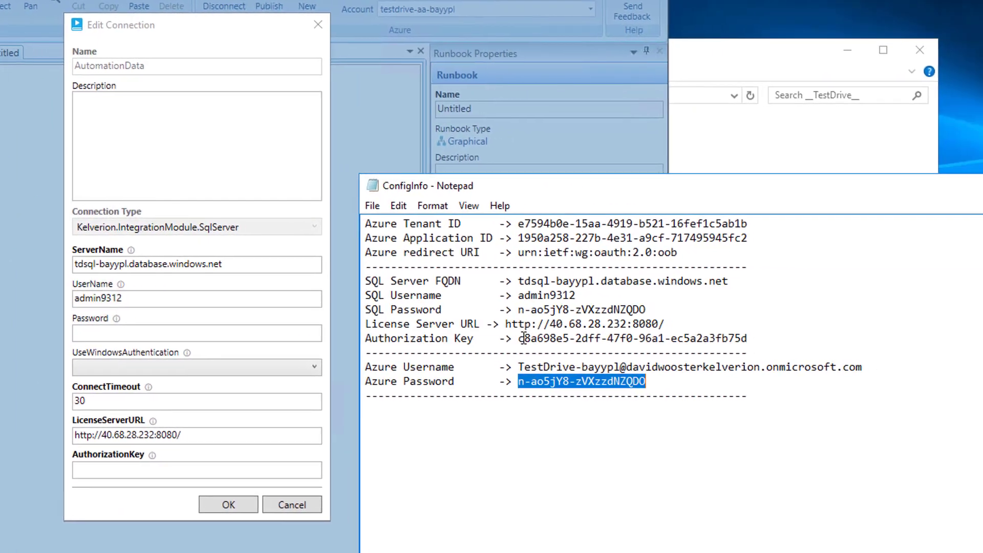
drag(798, 344, 982, 344)
drag(699, 338, 740, 338)
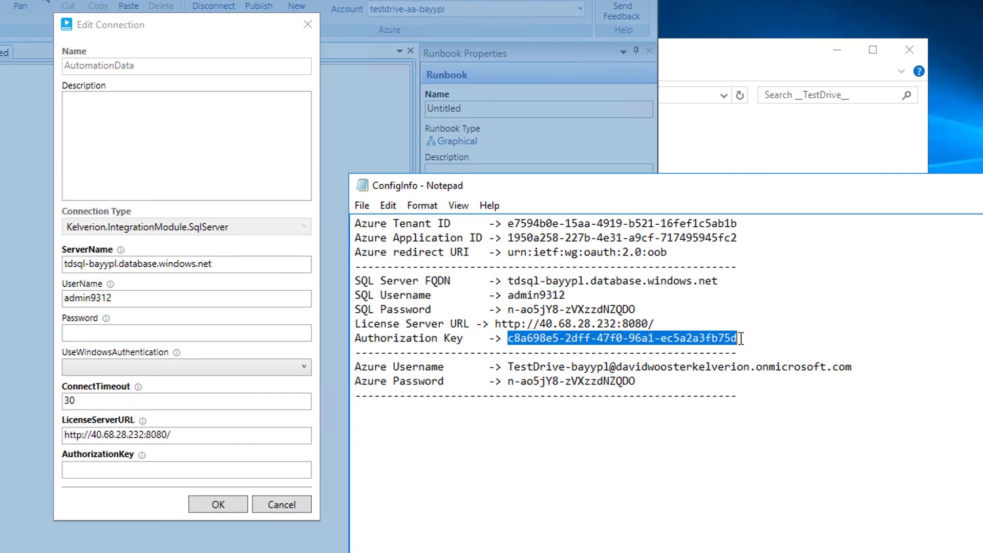
click(98, 467)
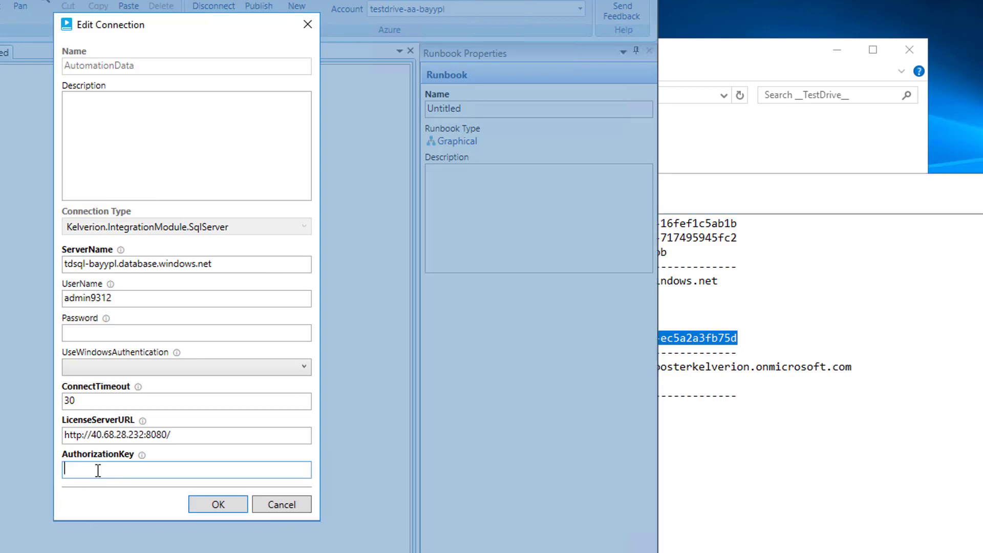
key(ctrl+v)
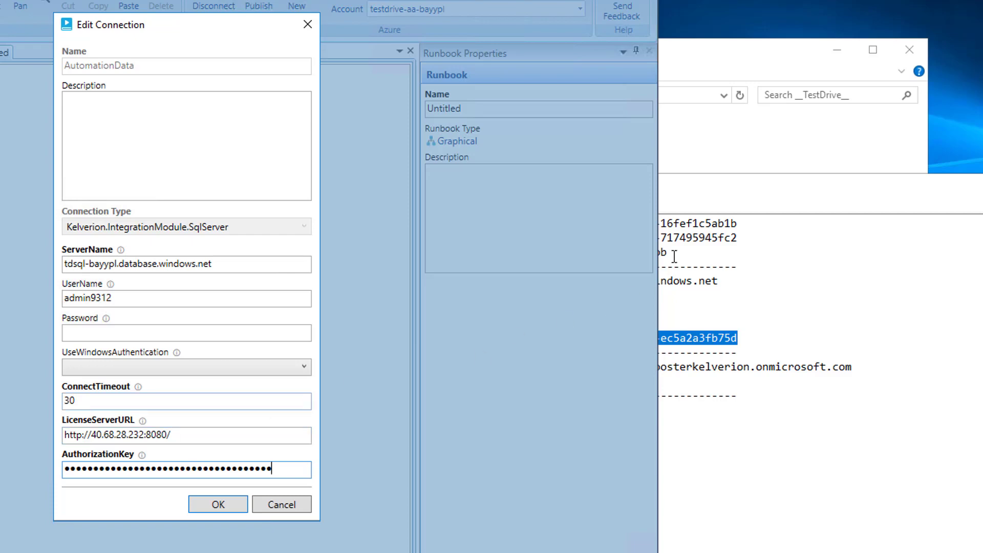
Keep UseWindowsAuthentication False, paste the SQL password, and save the connection.
click(735, 200)
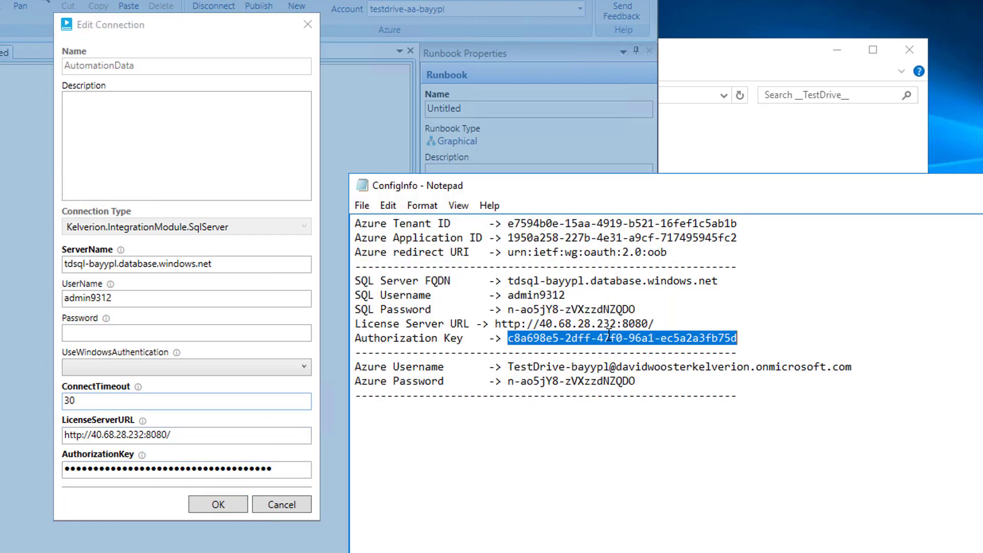
click(137, 364)
click(100, 400)
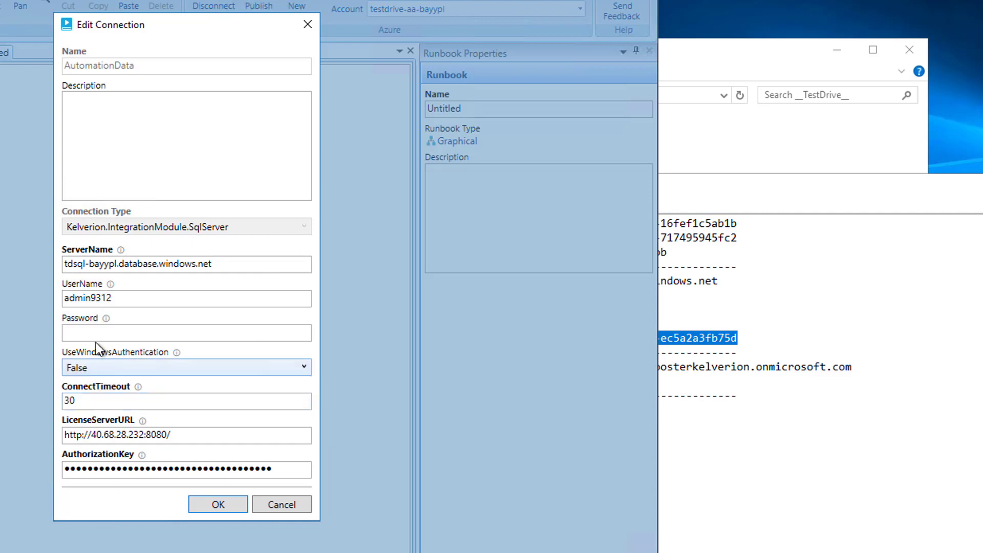
click(77, 302)
click(739, 305)
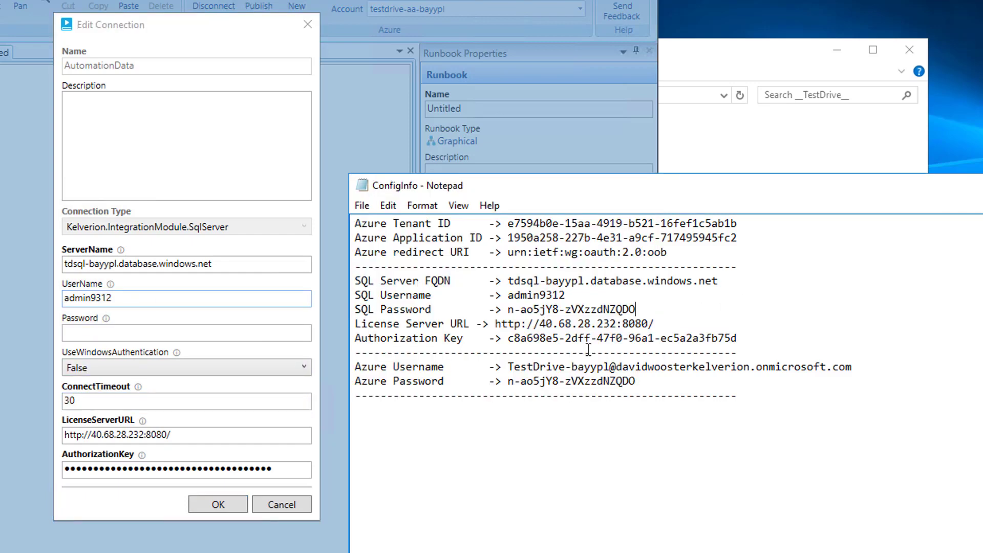
drag(511, 311, 646, 313)
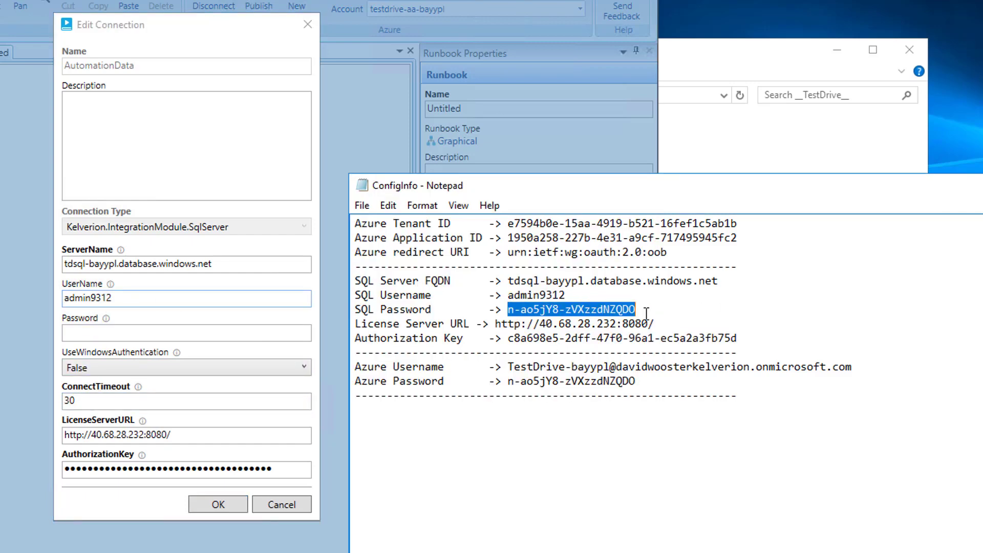
click(113, 329)
key(ctrl+v)
click(216, 504)
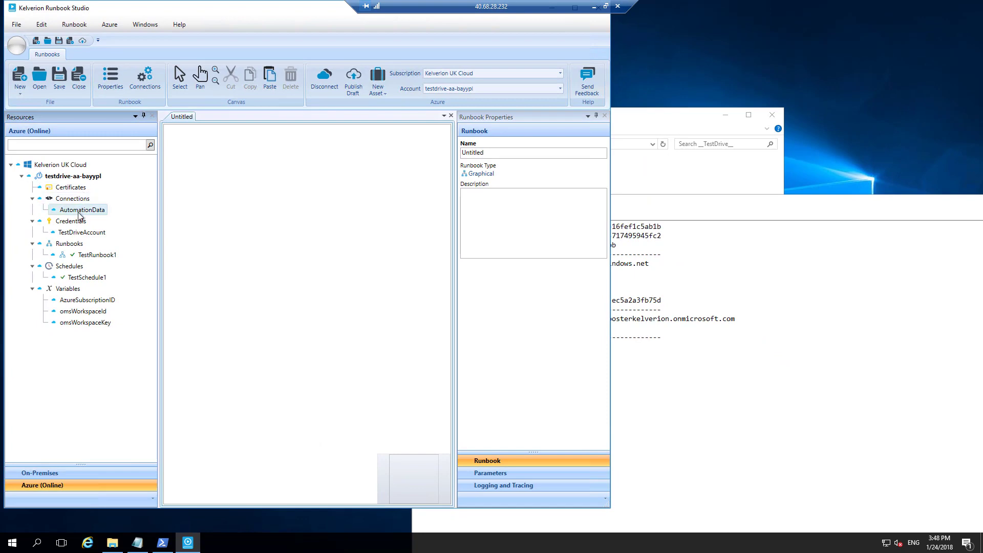
mouse_move(81, 214)
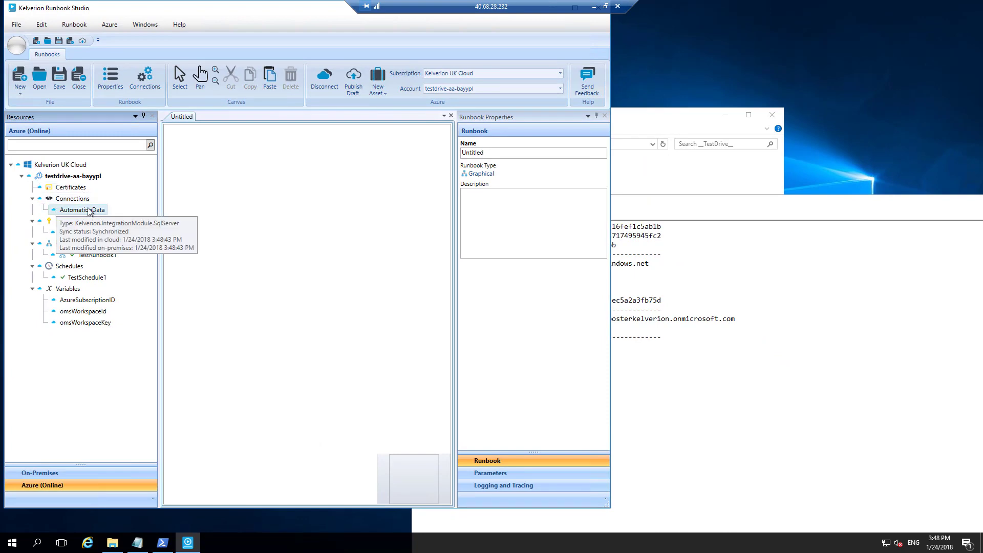
Create a new SqlServer smart connection named AutomationData with the SQL server FQDN as ServerName.
click(144, 76)
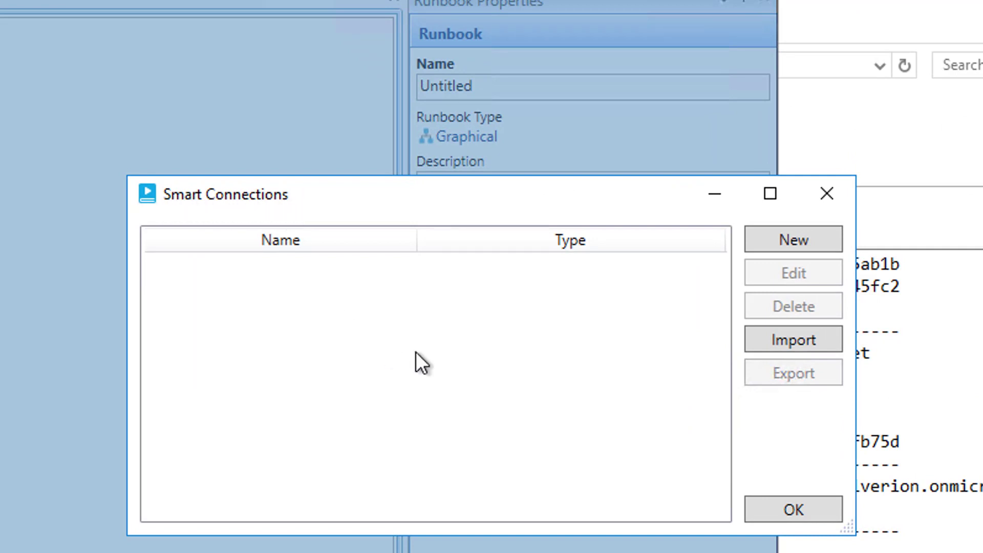
click(801, 240)
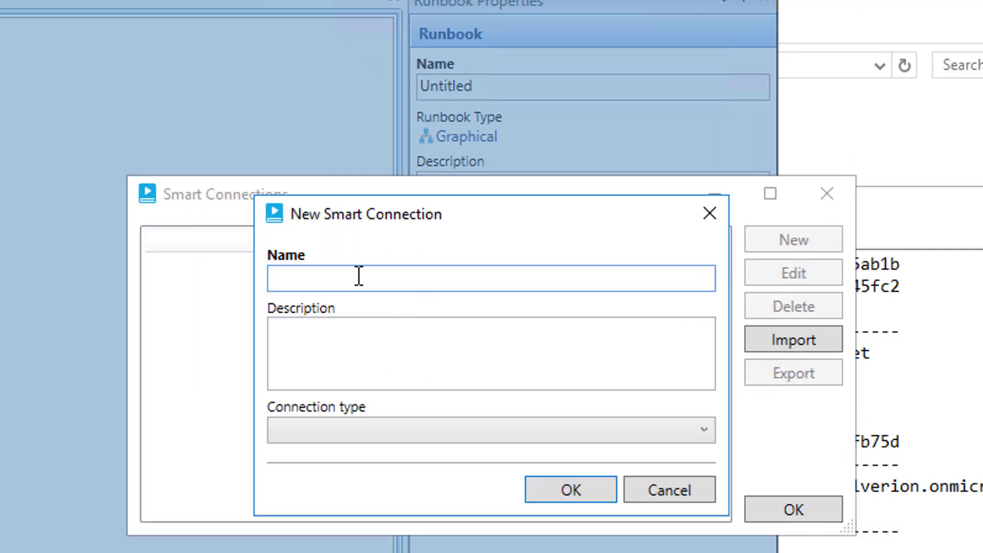
text(AutomationData)
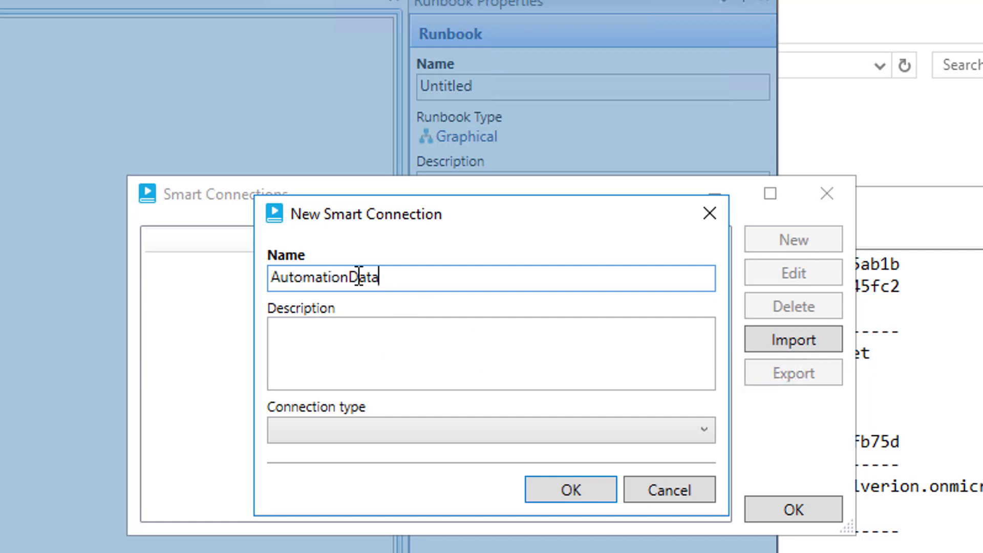
click(395, 431)
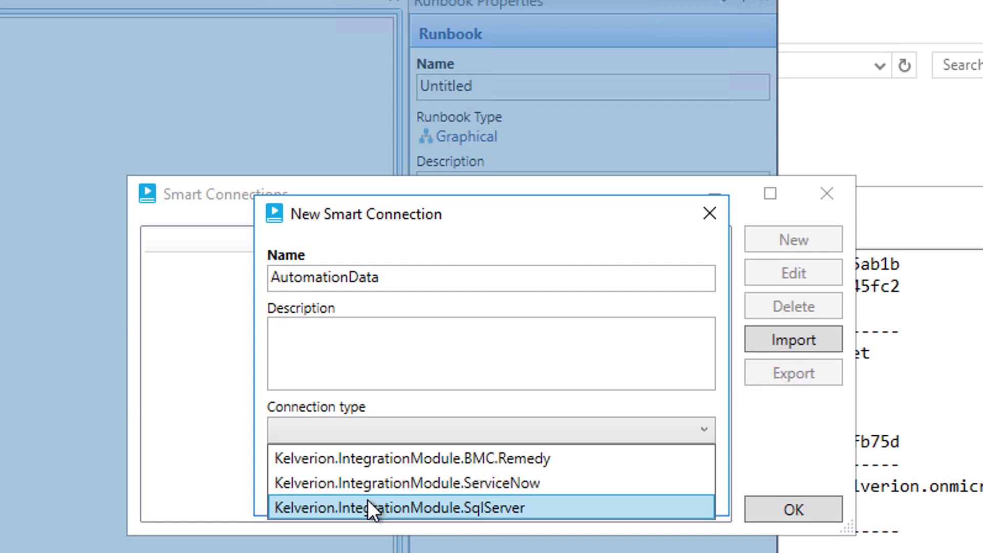
click(367, 500)
click(834, 270)
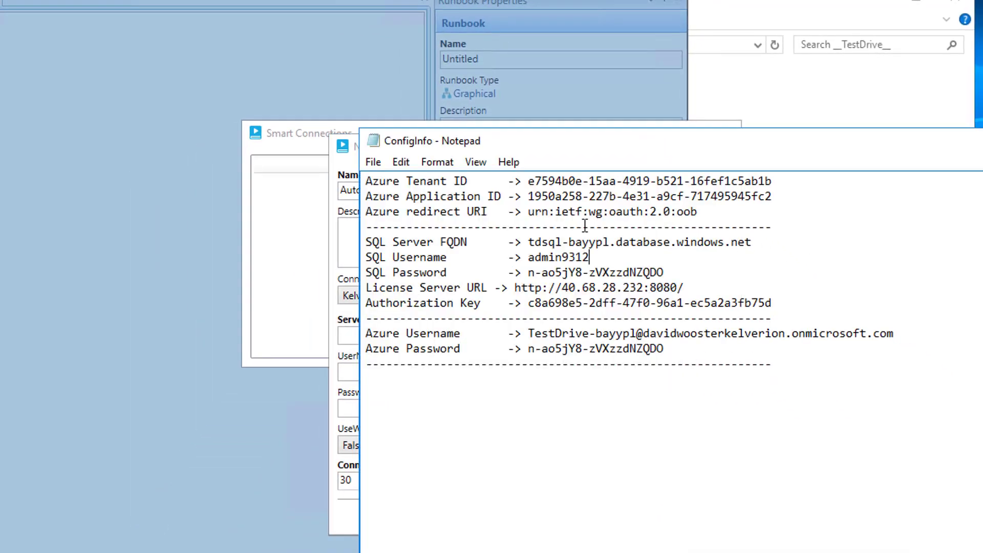
drag(530, 244, 755, 243)
key(ctrl+c)
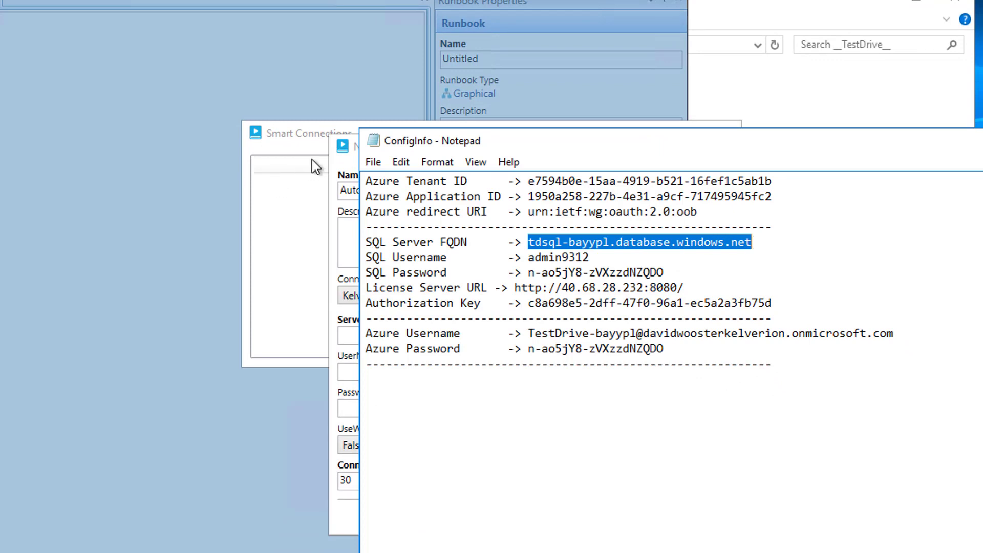
click(340, 155)
click(369, 335)
key(ctrl+v)
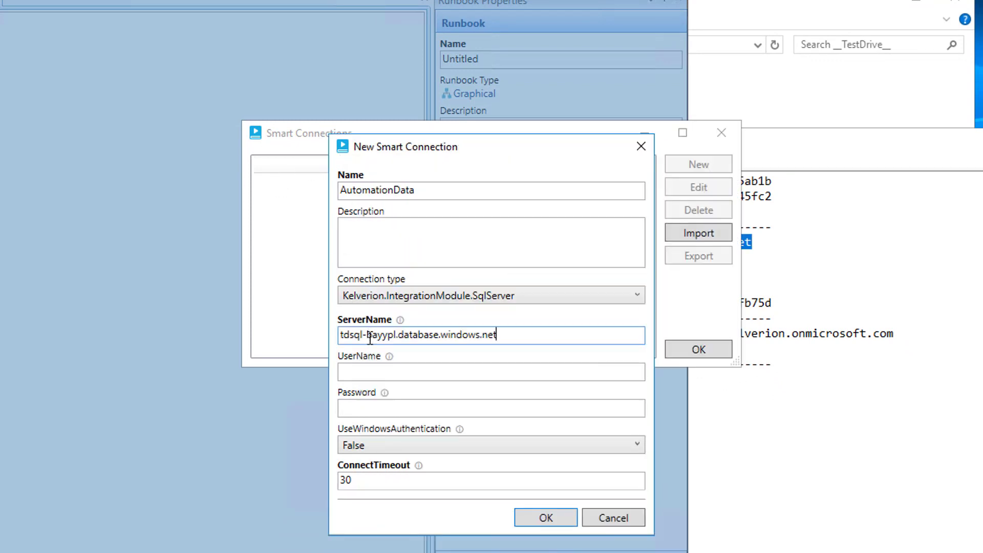
Paste the SQL username and password from the notes, then save the connection.
click(841, 268)
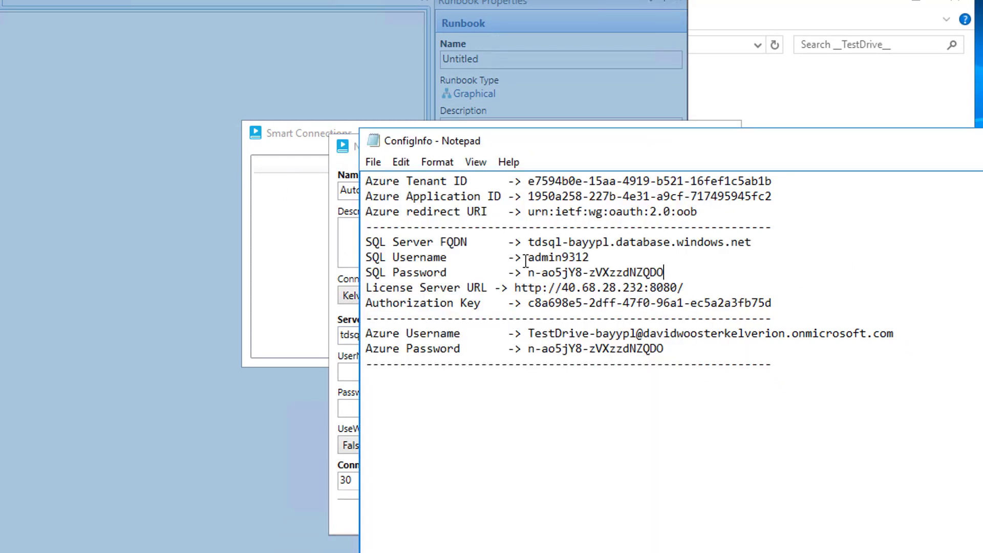
drag(528, 259, 598, 258)
key(ctrl+c)
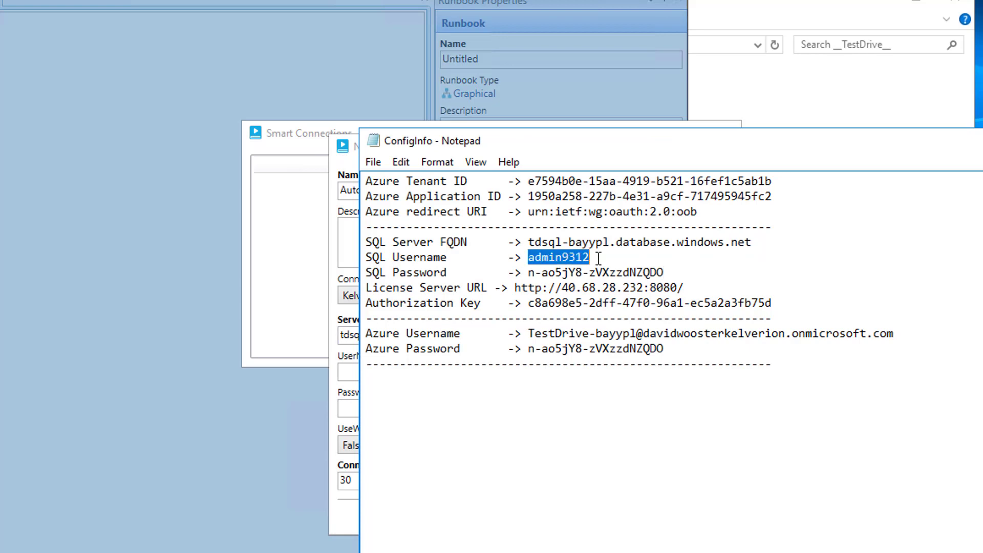
click(327, 221)
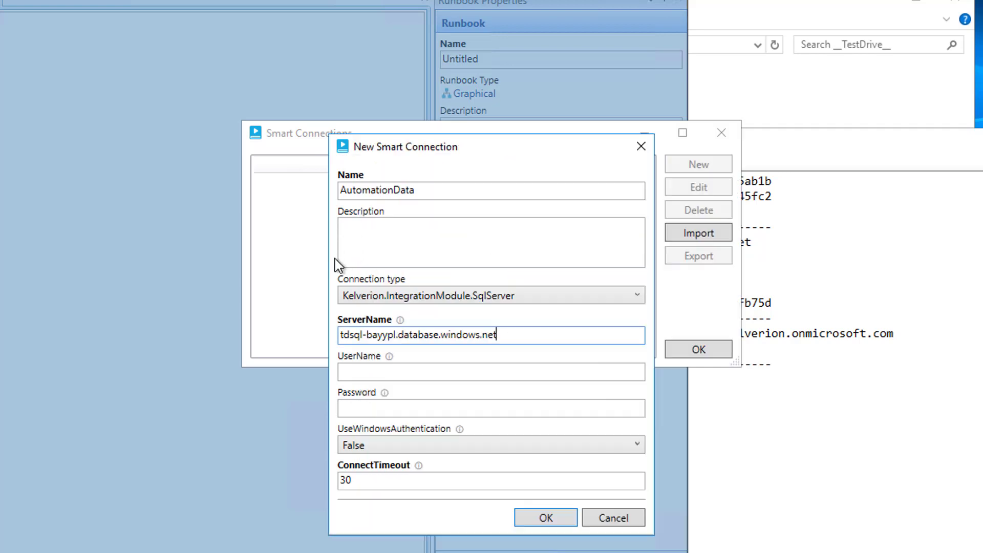
click(363, 375)
key(ctrl+v)
click(800, 282)
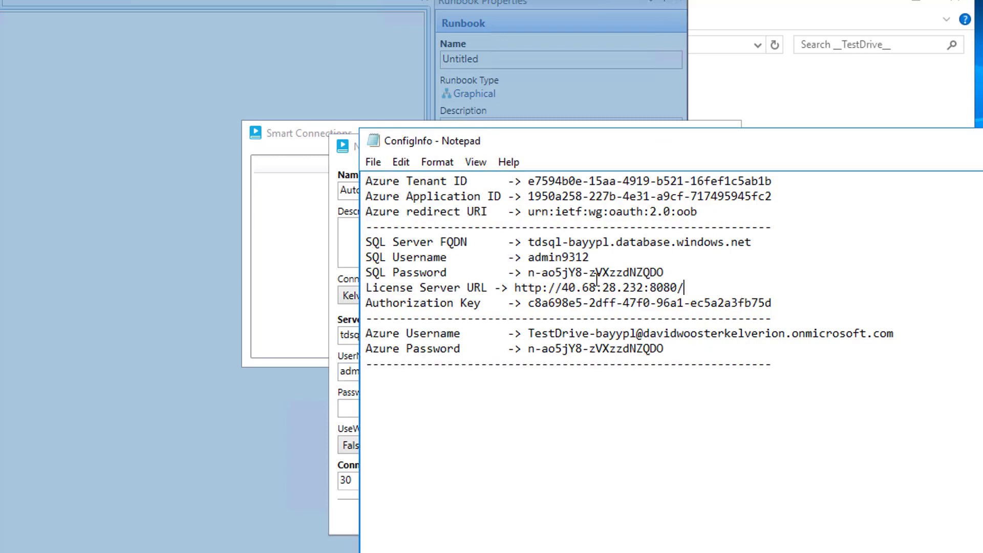
drag(527, 272, 665, 272)
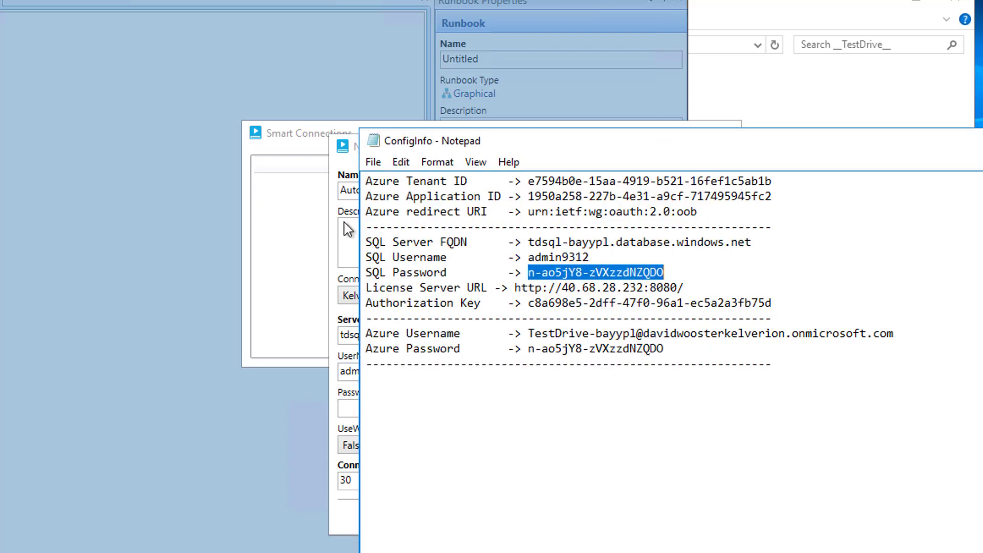
click(332, 239)
click(373, 408)
key(ctrl+v)
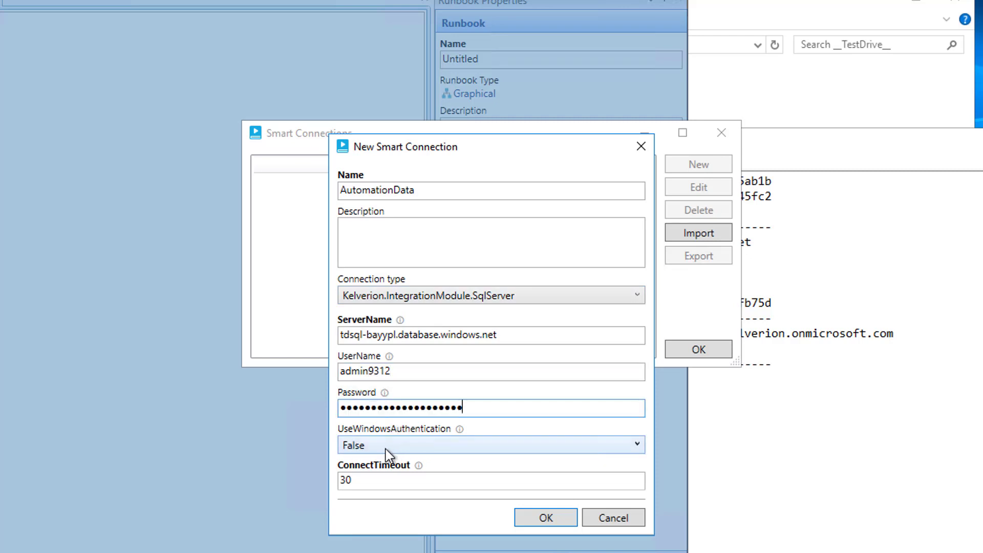
click(544, 517)
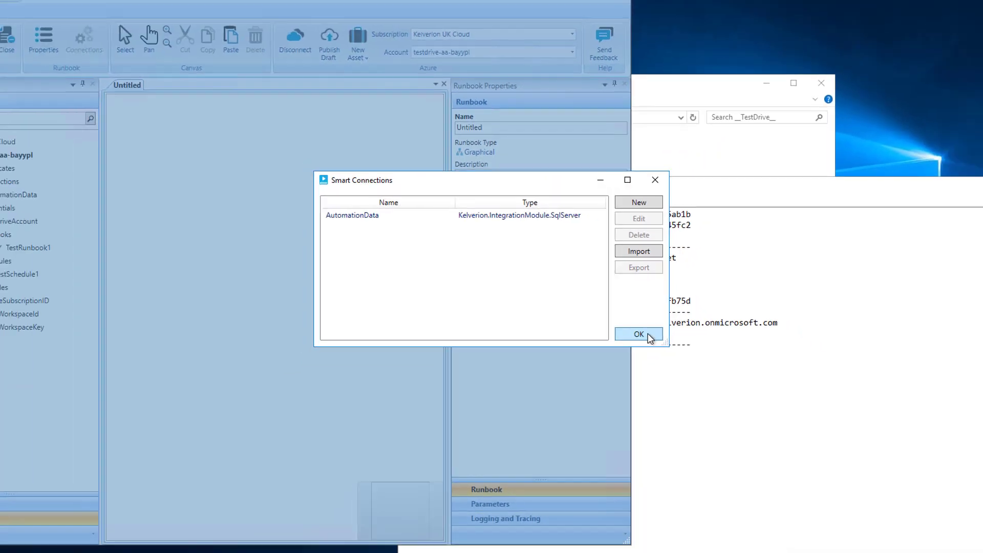
click(698, 349)
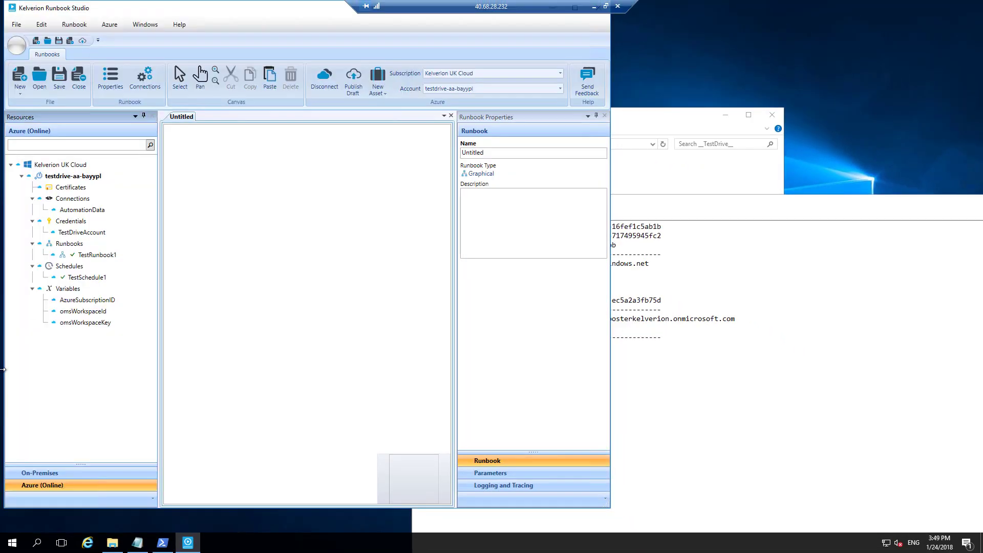
Launch SQL Server Management Studio and paste the Azure SQL server FQDN as the server name.
click(13, 542)
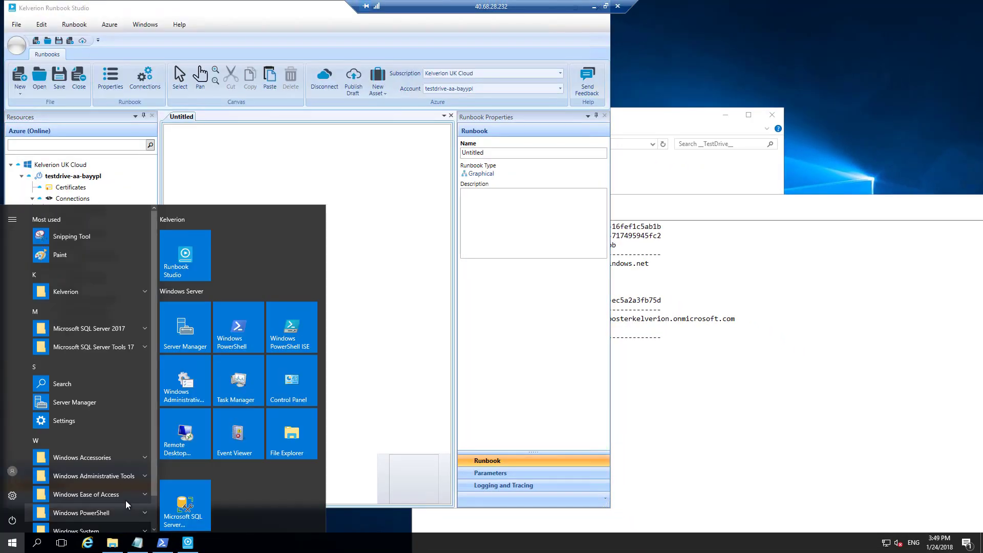
click(205, 503)
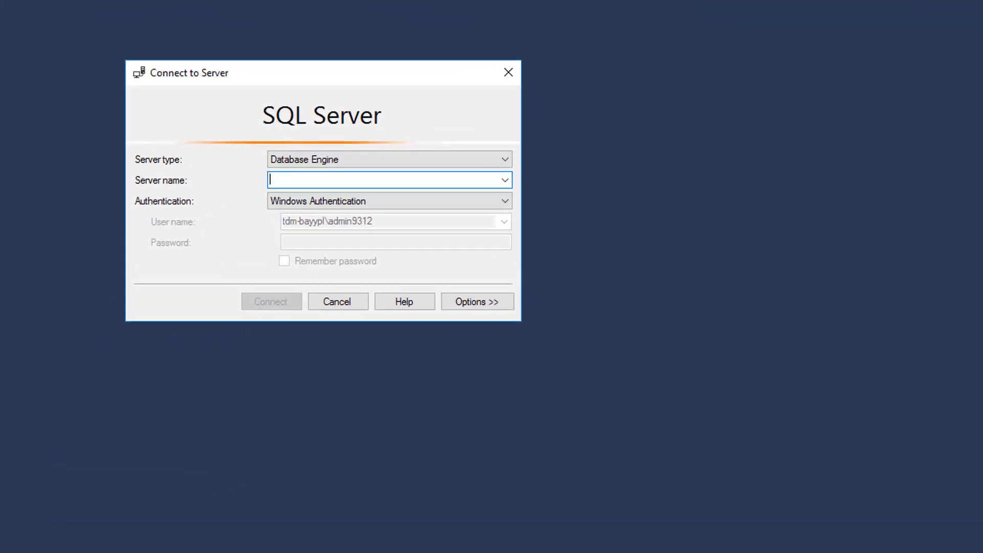
key(alt+Tab)
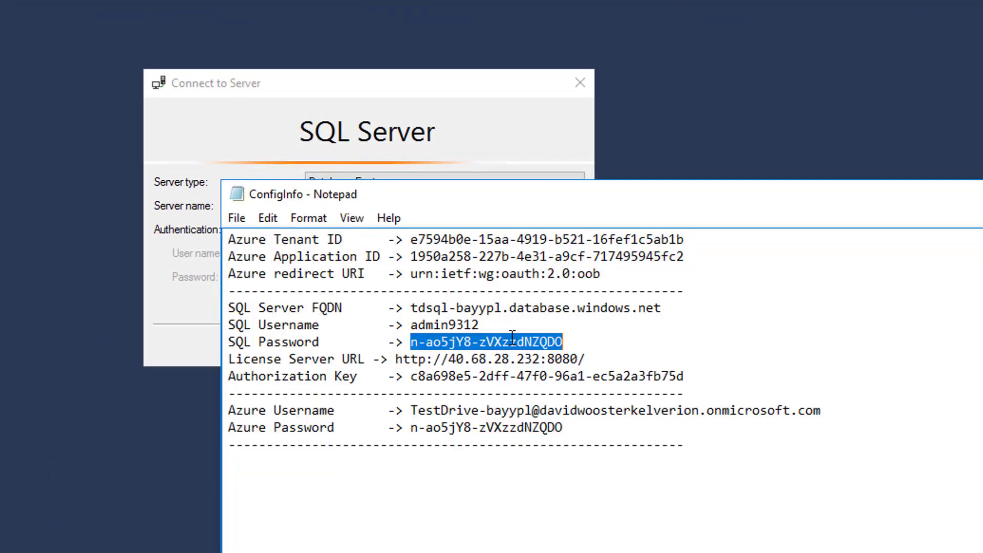
click(558, 324)
drag(416, 311, 687, 307)
key(ctrl+c)
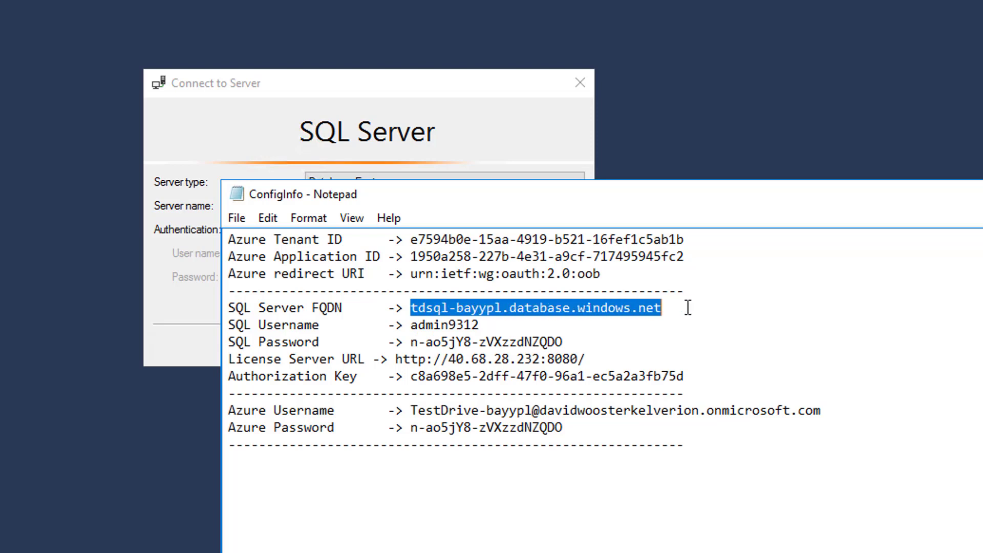
click(382, 85)
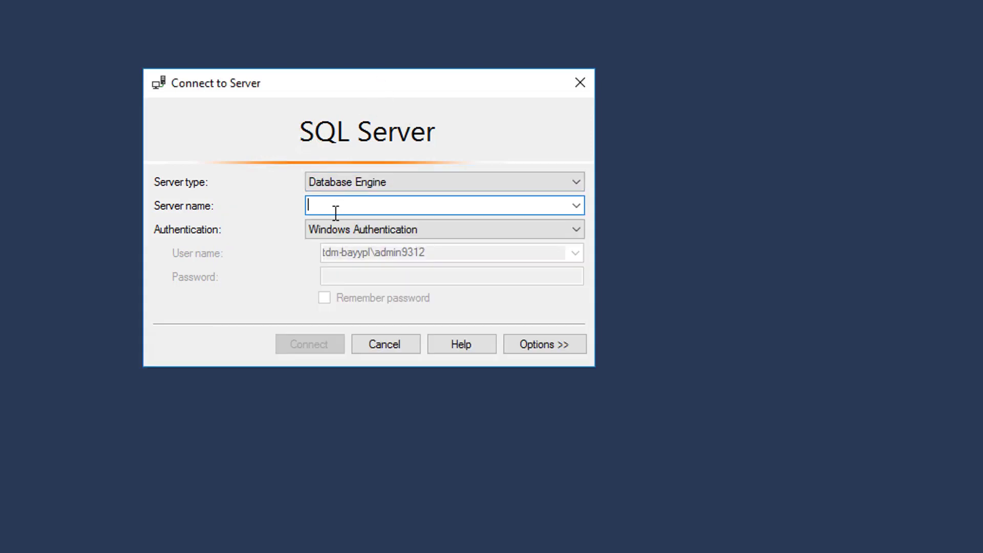
key(ctrl+v)
Switch to SQL Server Authentication and paste the SQL username from the notes as the login.
click(333, 229)
click(338, 259)
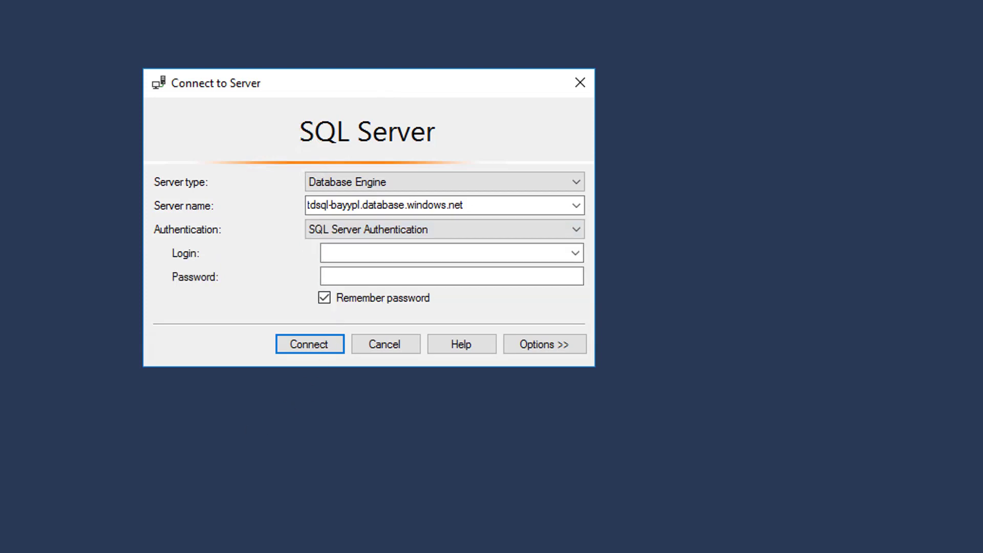
key(alt+Tab)
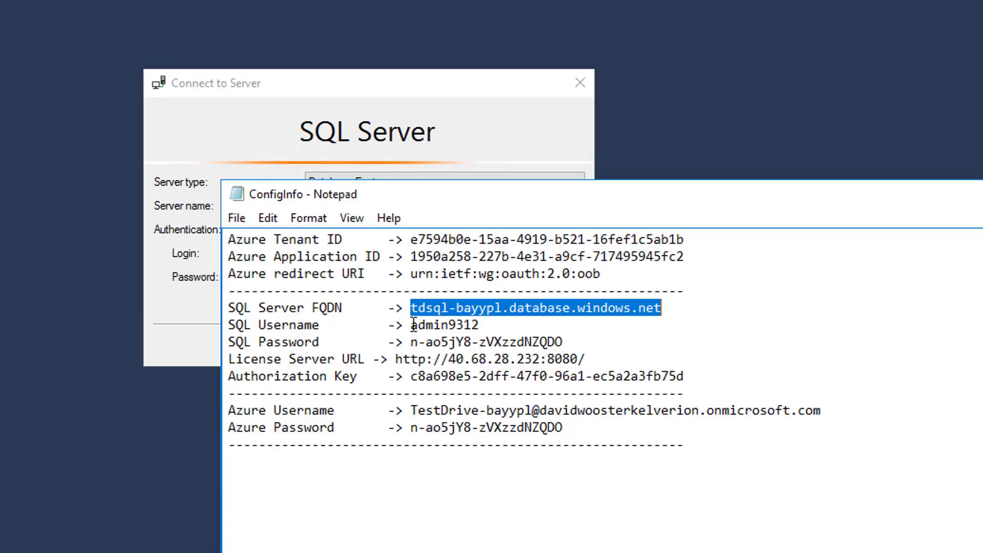
drag(414, 324, 483, 324)
key(ctrl+c)
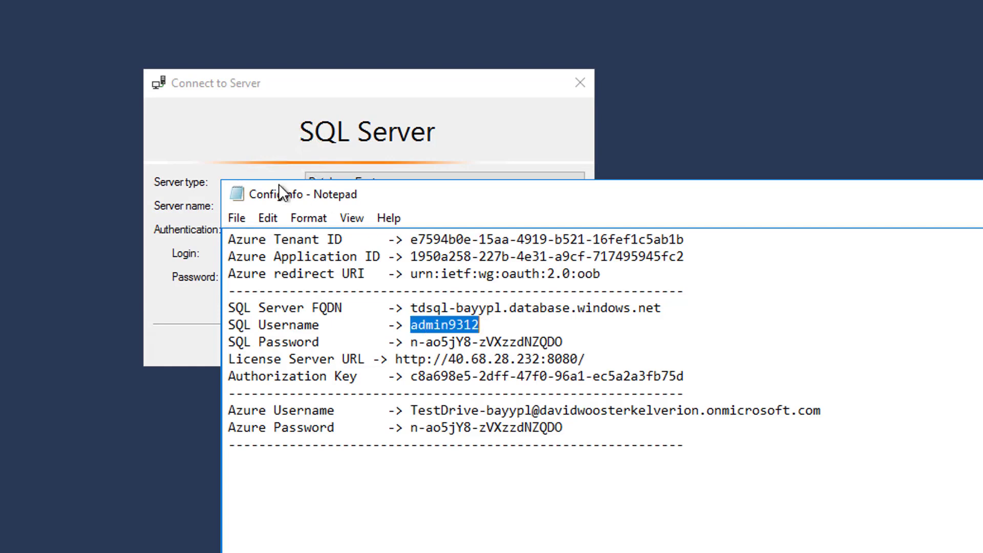
click(328, 128)
click(350, 249)
key(ctrl+v)
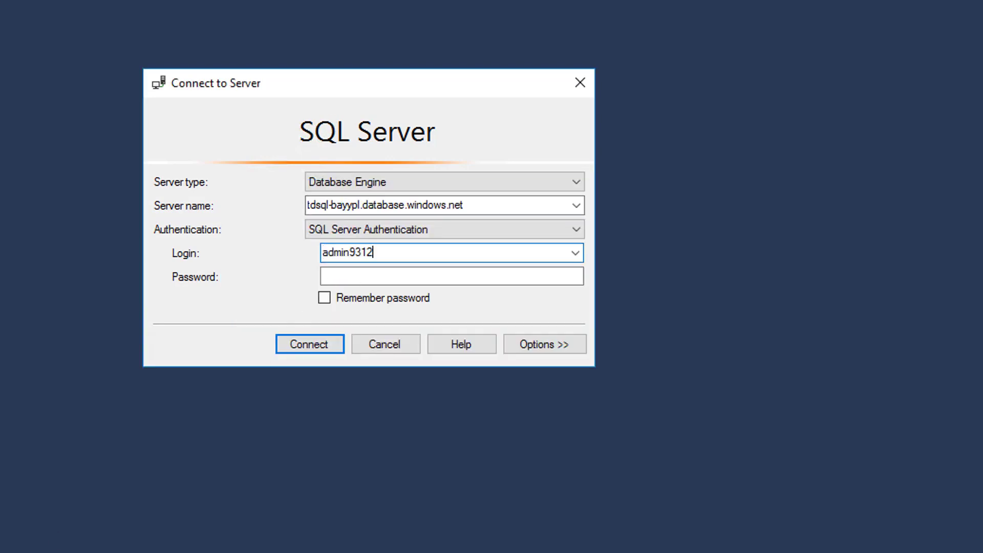
Paste the SQL password from ConfigInfo, tick Remember password, and connect.
key(alt+Tab)
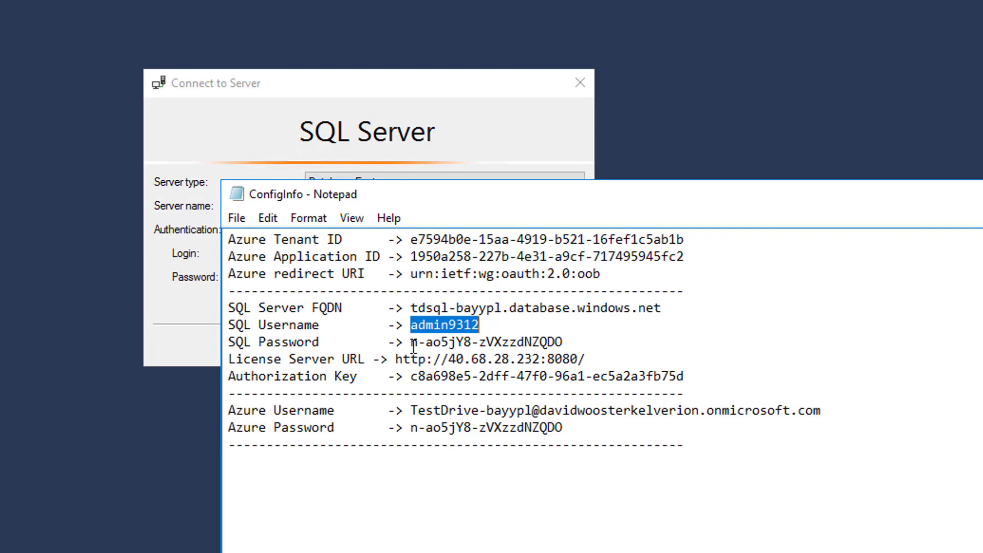
drag(412, 342, 565, 346)
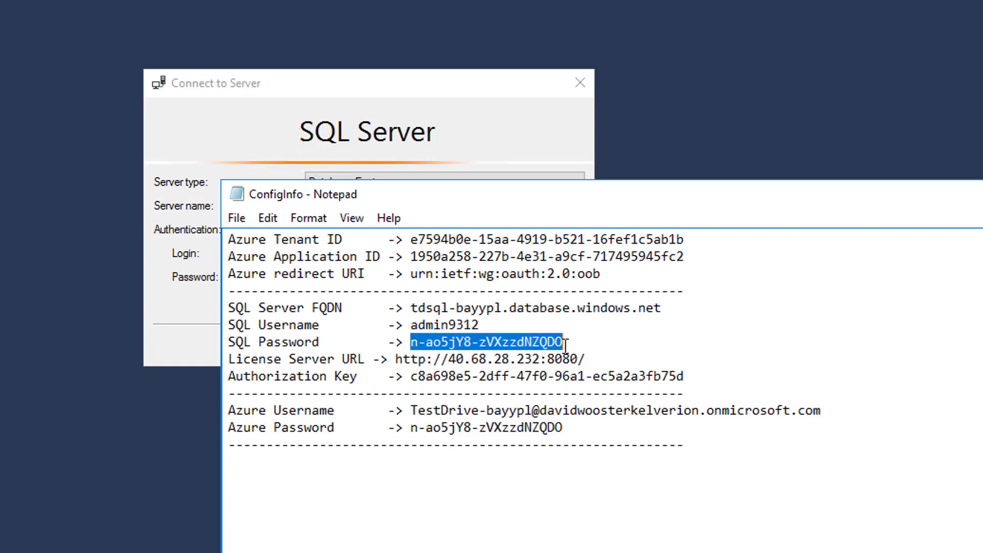
key(ctrl+c)
click(344, 84)
click(333, 275)
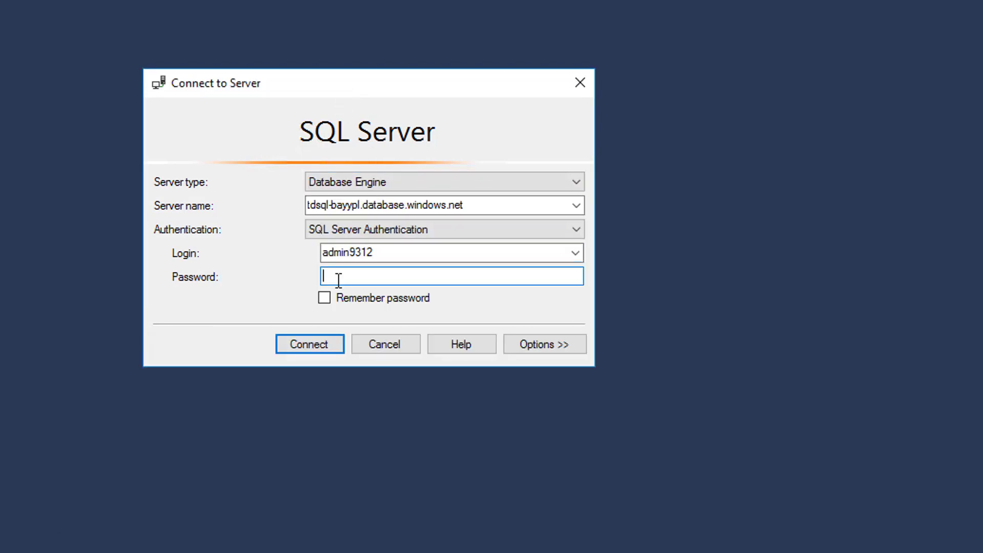
key(ctrl+v)
click(326, 298)
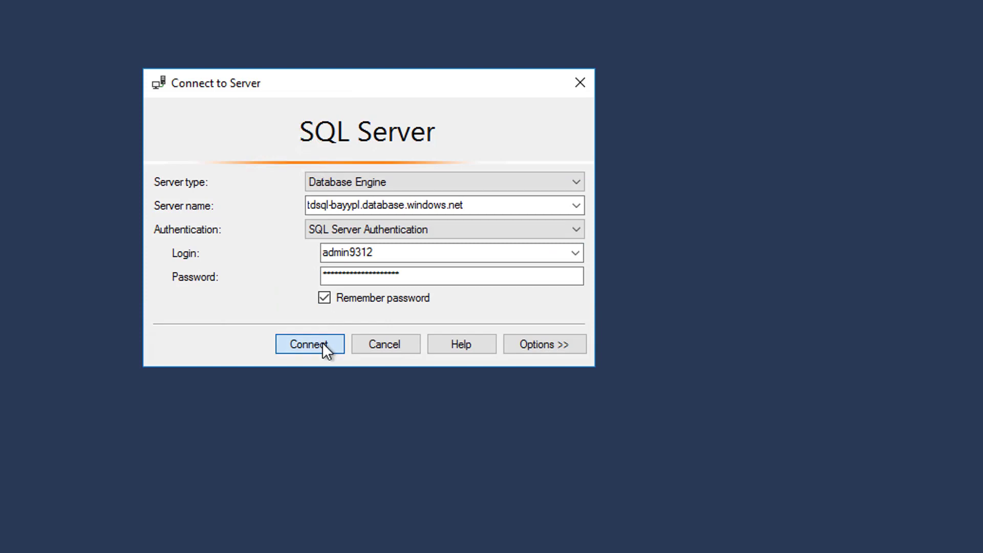
click(322, 342)
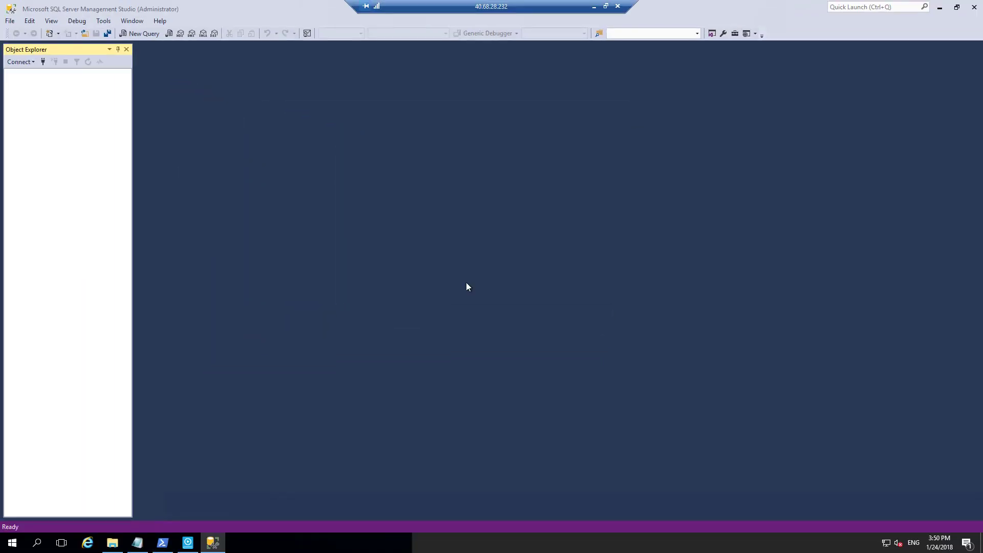
Select the top 1000 rows of TestDrive.Users in AutomationData, then launch Internet Explorer.
click(20, 83)
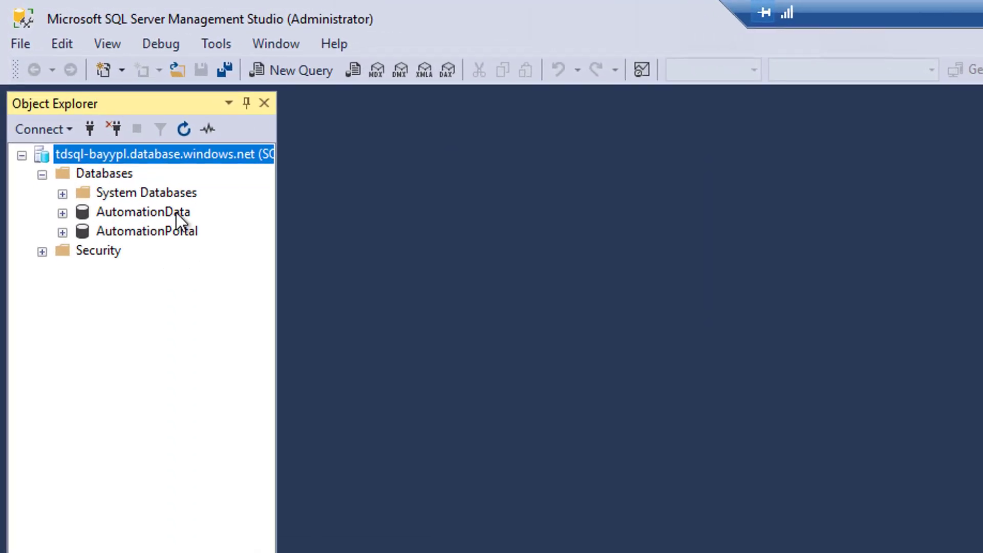
click(62, 213)
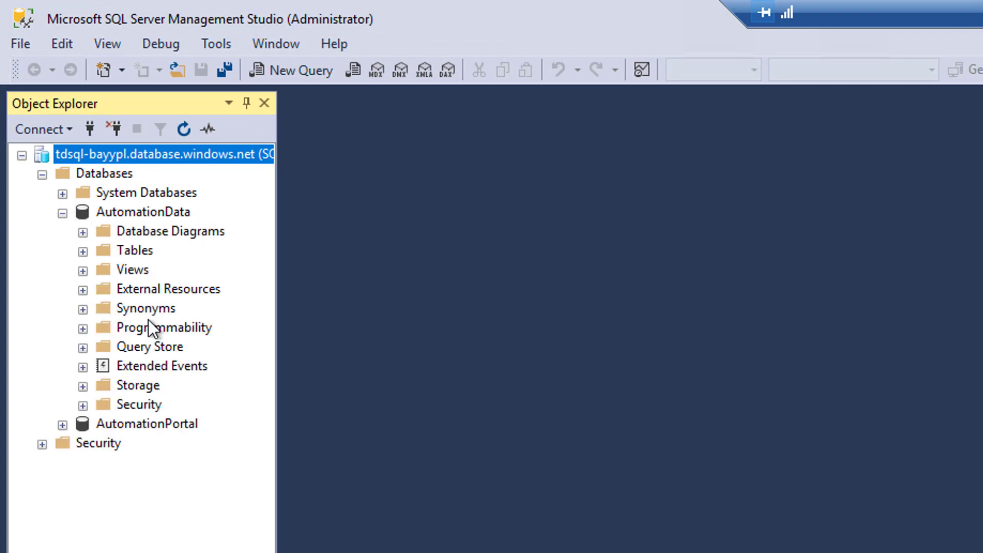
click(82, 251)
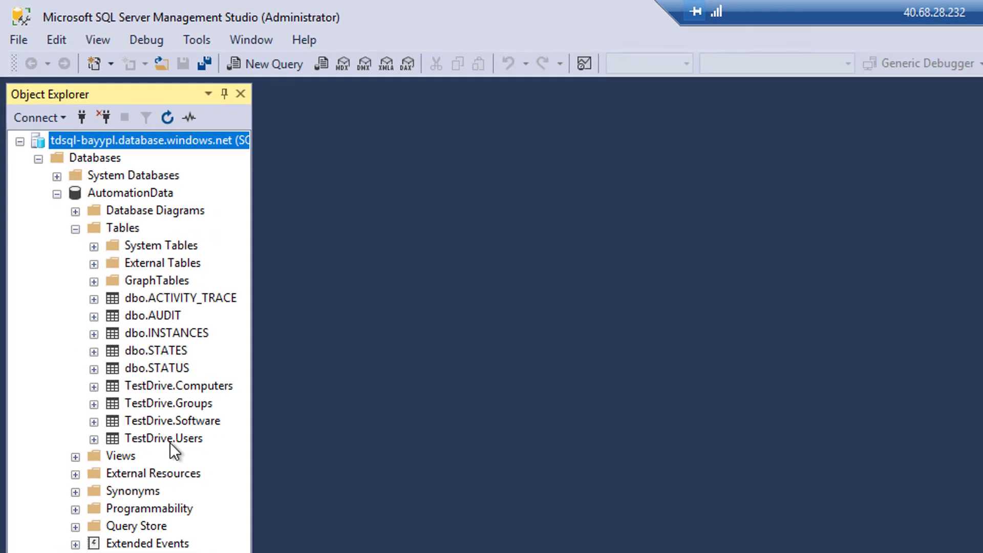
right_click(170, 439)
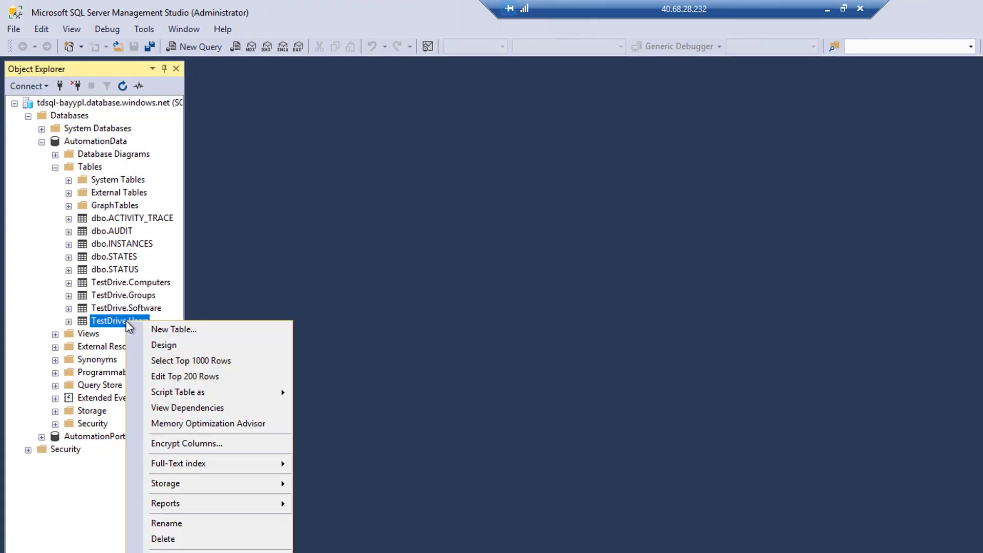
click(190, 360)
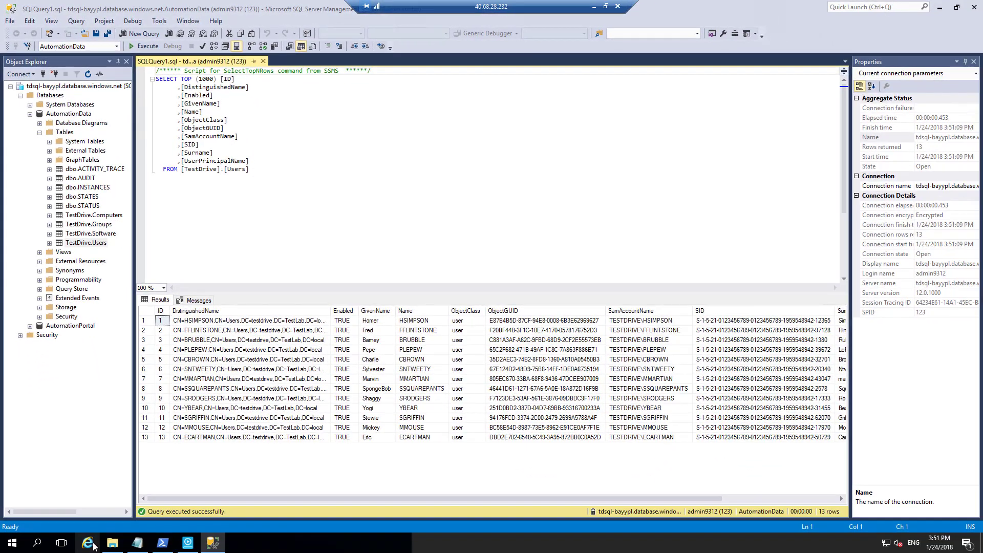
click(121, 535)
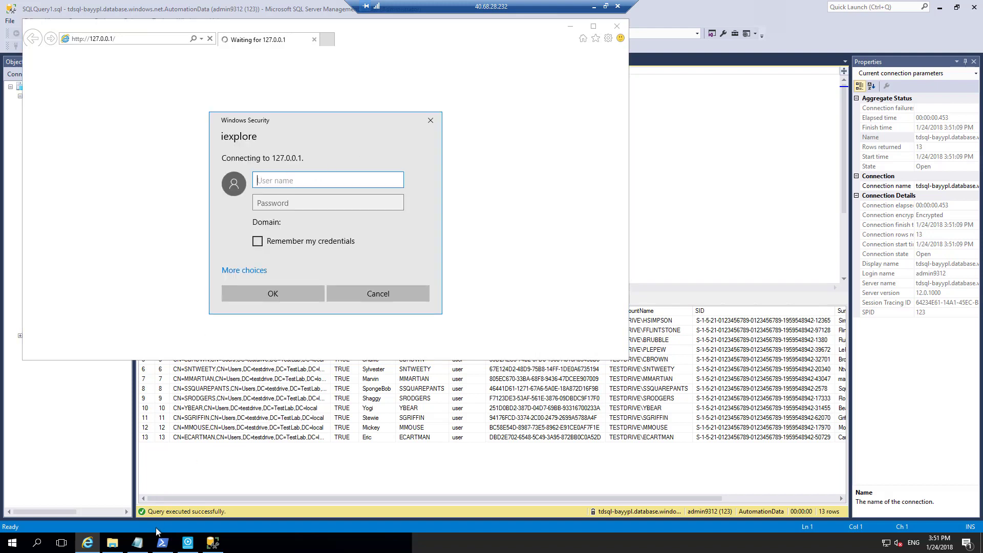
Paste the SQL username from the notes into the sign-in prompt and tick Remember my credentials.
click(137, 542)
click(529, 273)
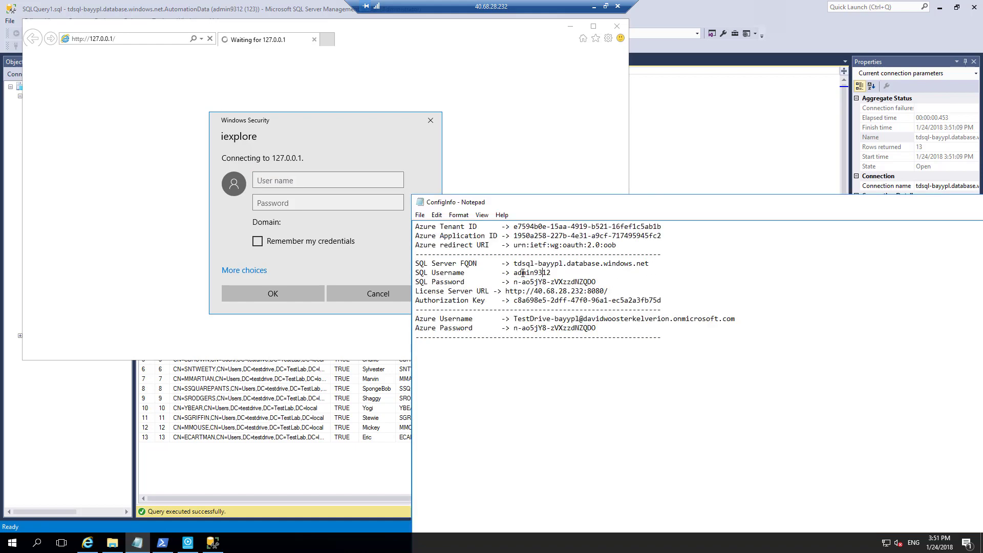
drag(515, 274, 554, 274)
key(ctrl+c)
click(275, 182)
key(ctrl+v)
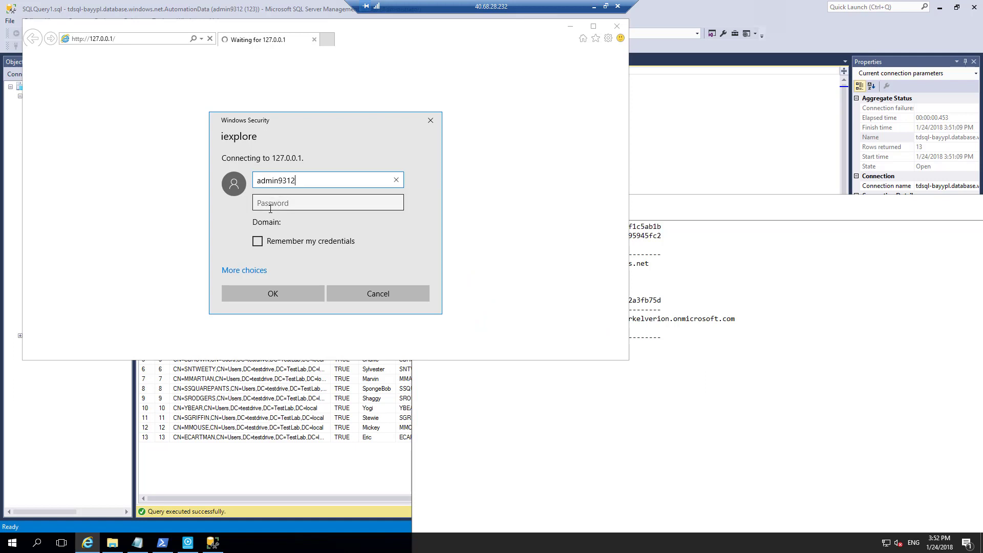
click(259, 242)
Paste the SQL password from the notes into the prompt and submit the sign-in.
click(687, 370)
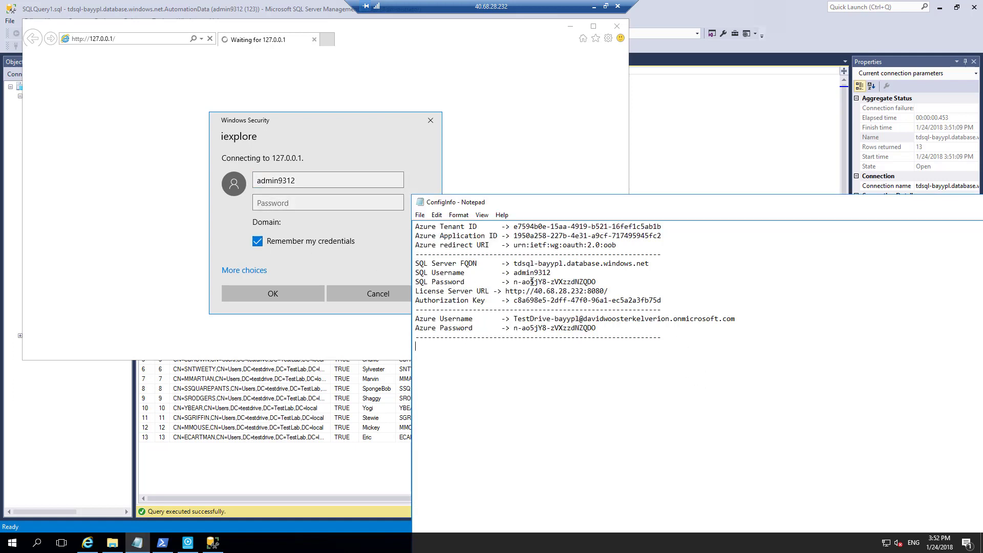
drag(515, 283, 596, 282)
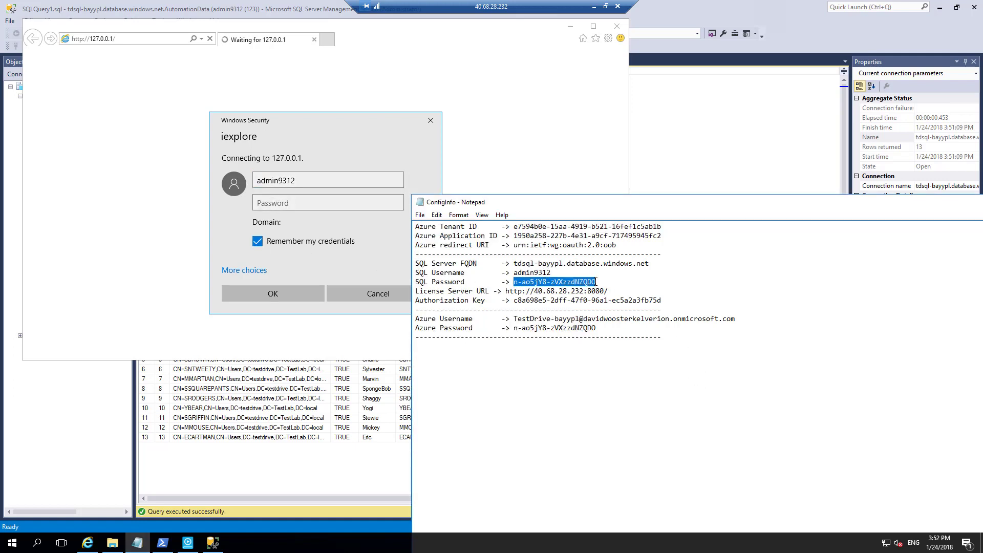
key(ctrl+c)
click(290, 202)
key(ctrl+v)
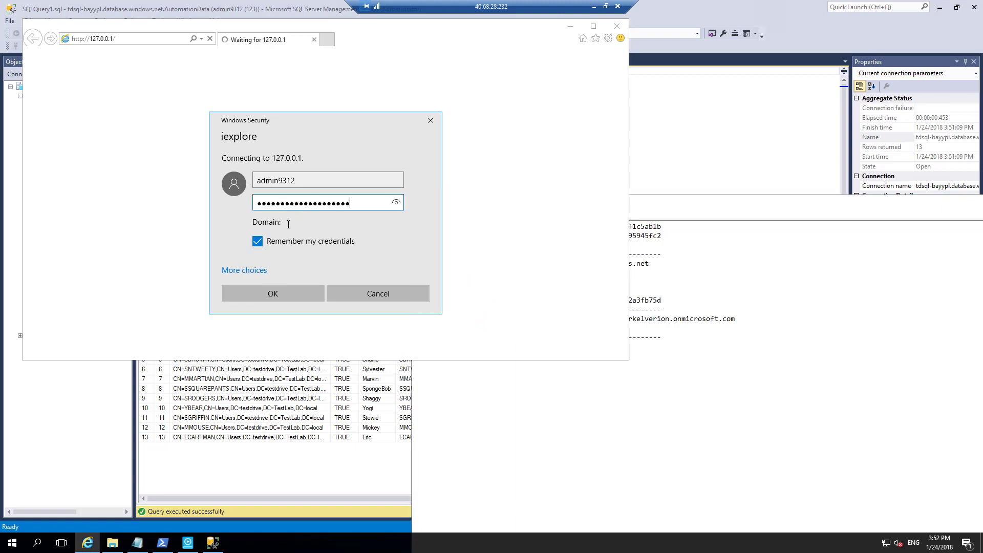
click(286, 293)
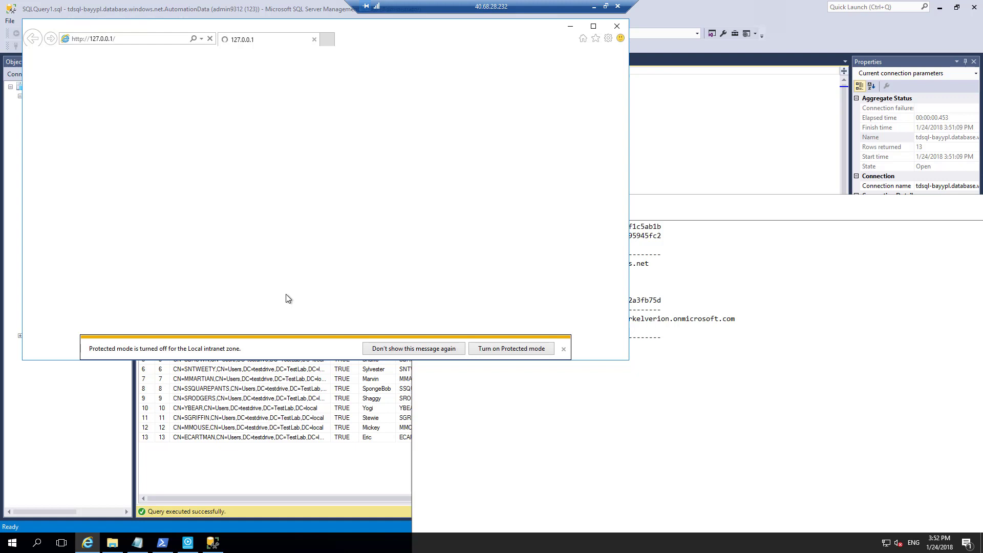
Dismiss the protected-mode warning, accept recommended browser settings, and return to the Automation Portal.
click(435, 349)
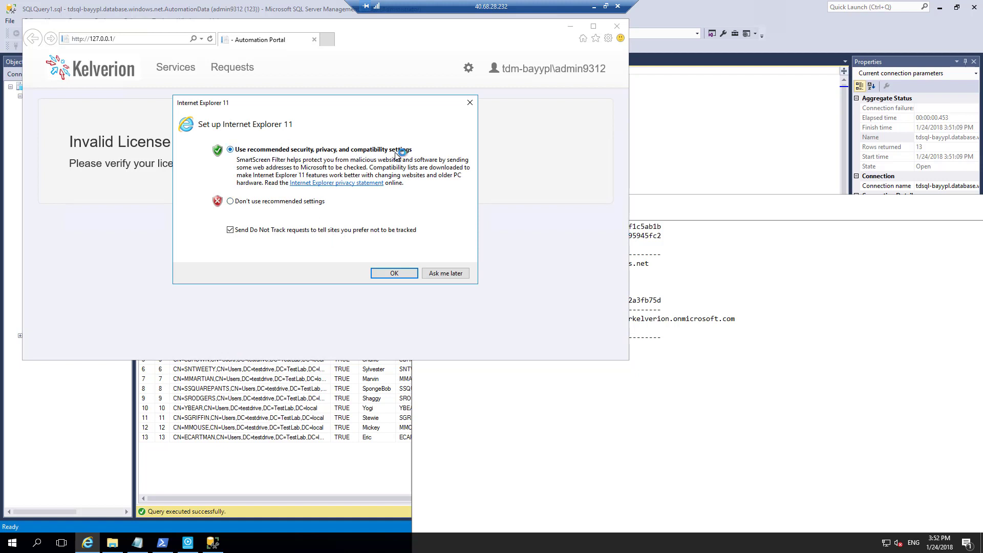
click(395, 274)
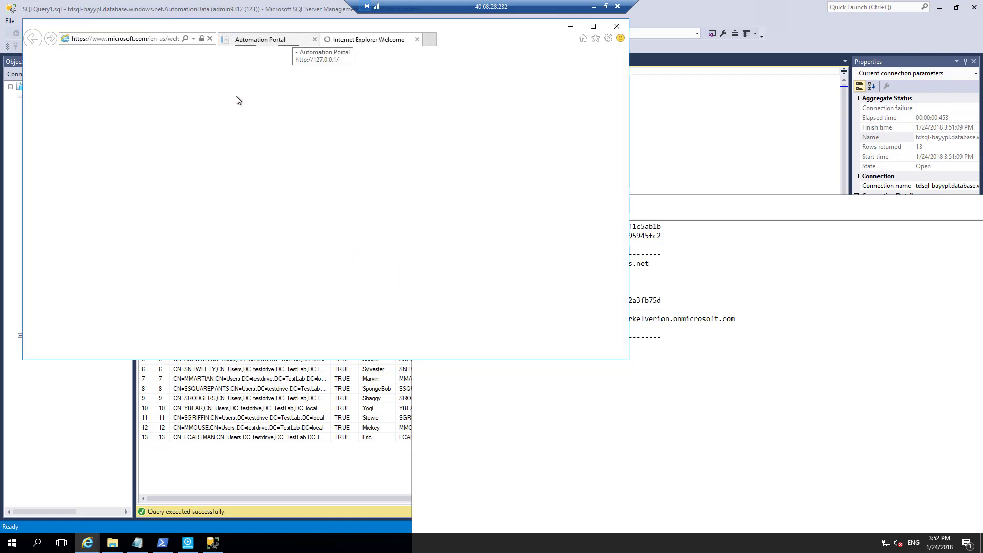
click(299, 41)
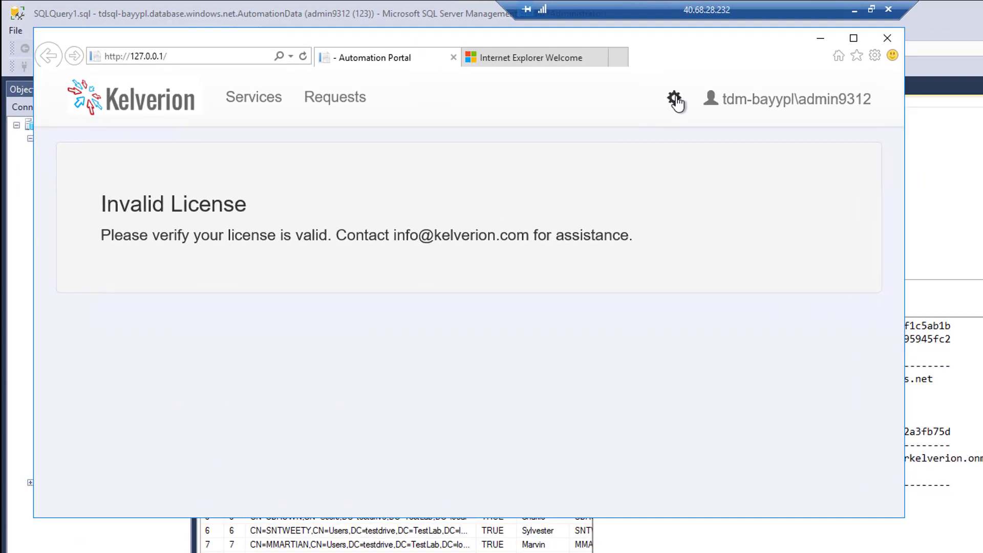
Bring up the portal's Admin Settings page.
click(467, 71)
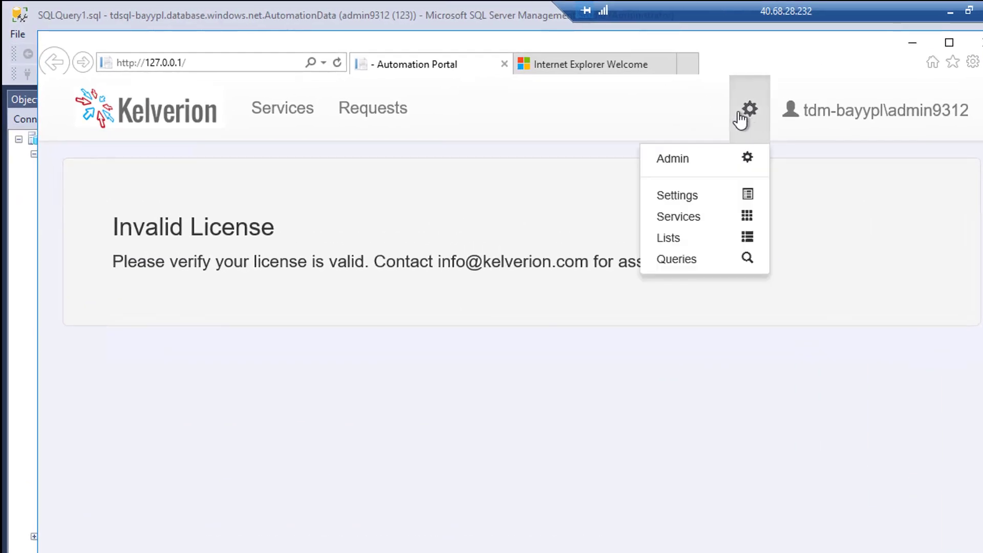
click(683, 197)
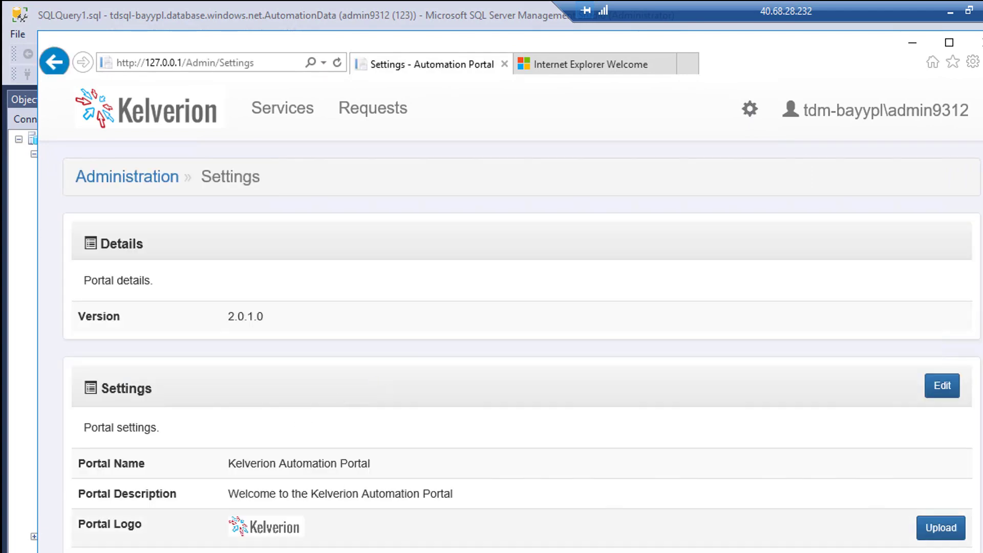
scroll(510, 311, down, 7)
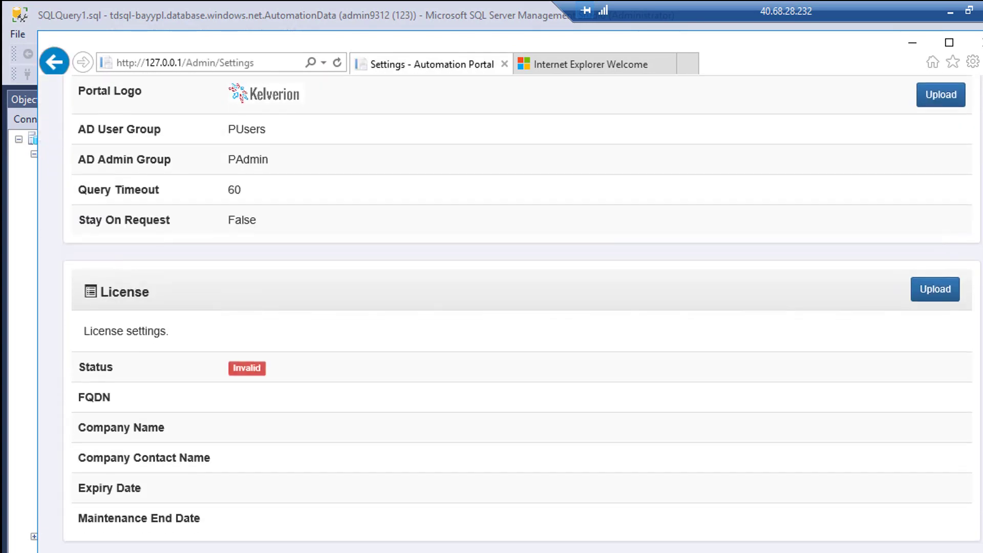
Import the license file C:\__TestDrive__\KelverionAutomationPortal.KAL and review the now Valid license.
click(937, 292)
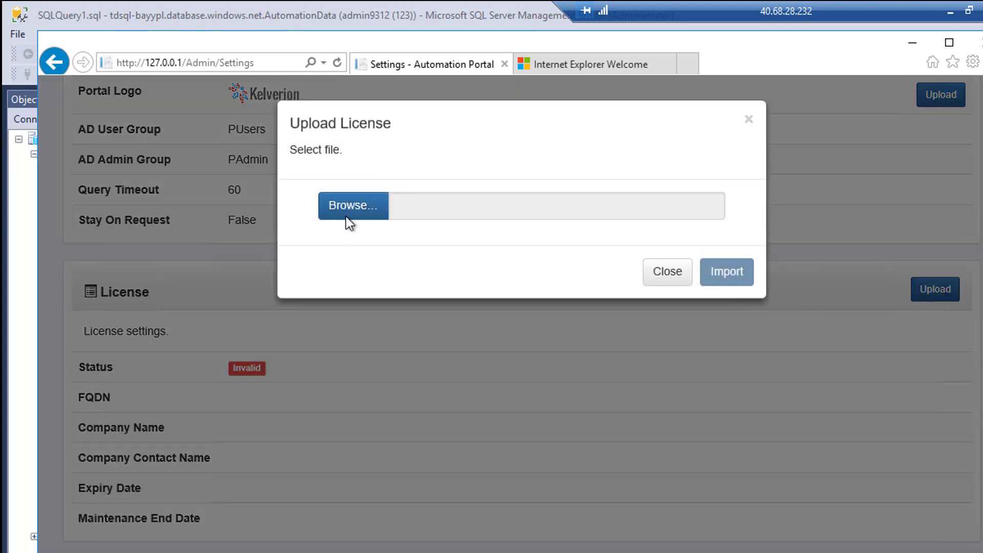
click(352, 208)
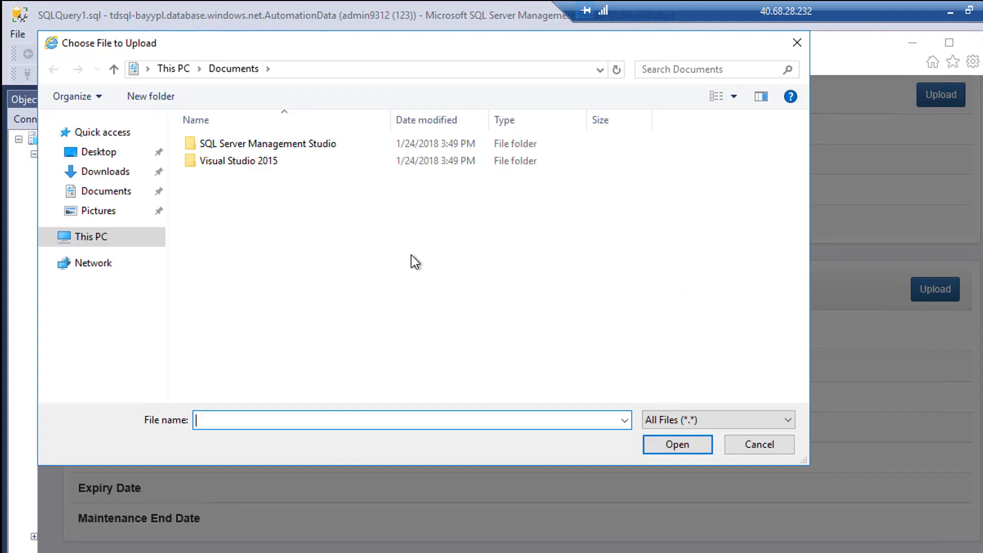
click(50, 237)
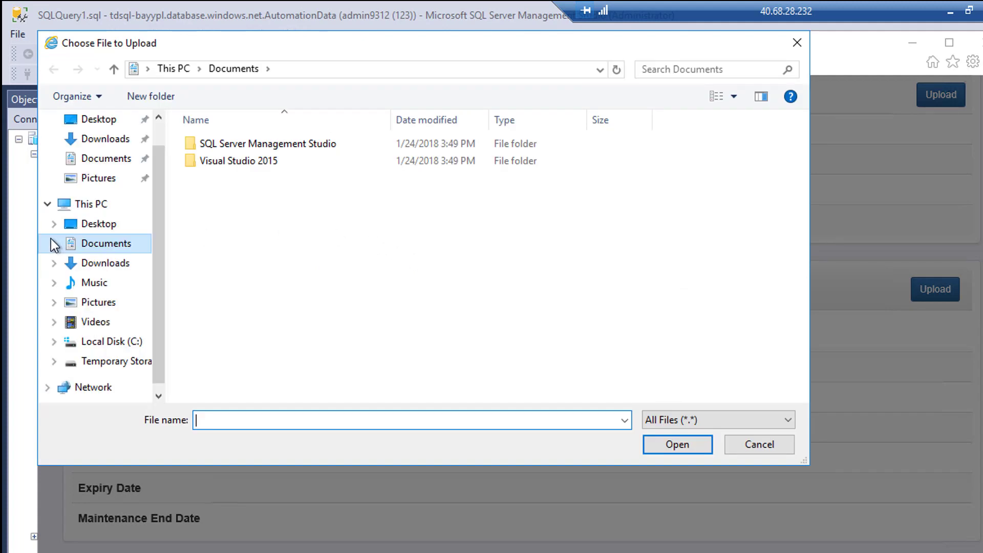
click(97, 347)
double_click(239, 143)
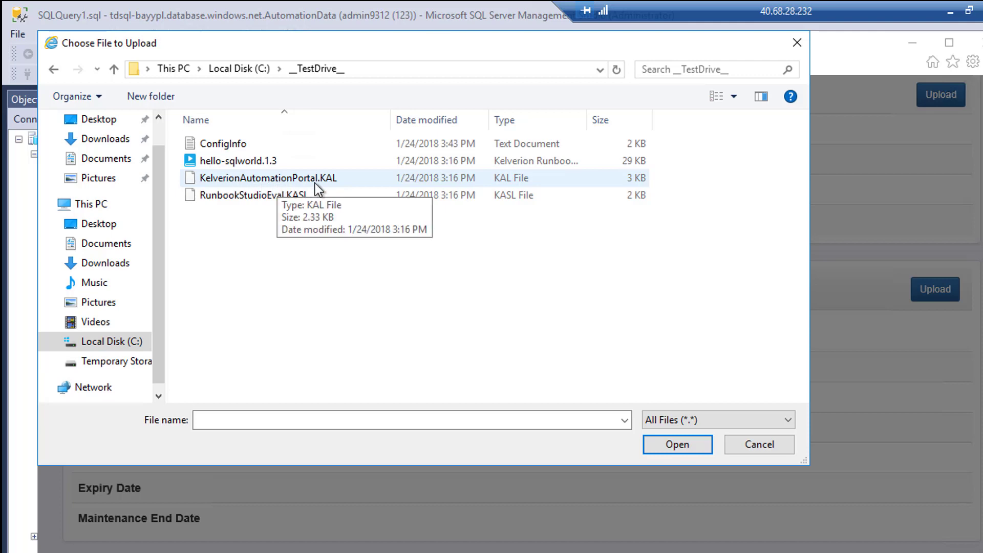
click(265, 183)
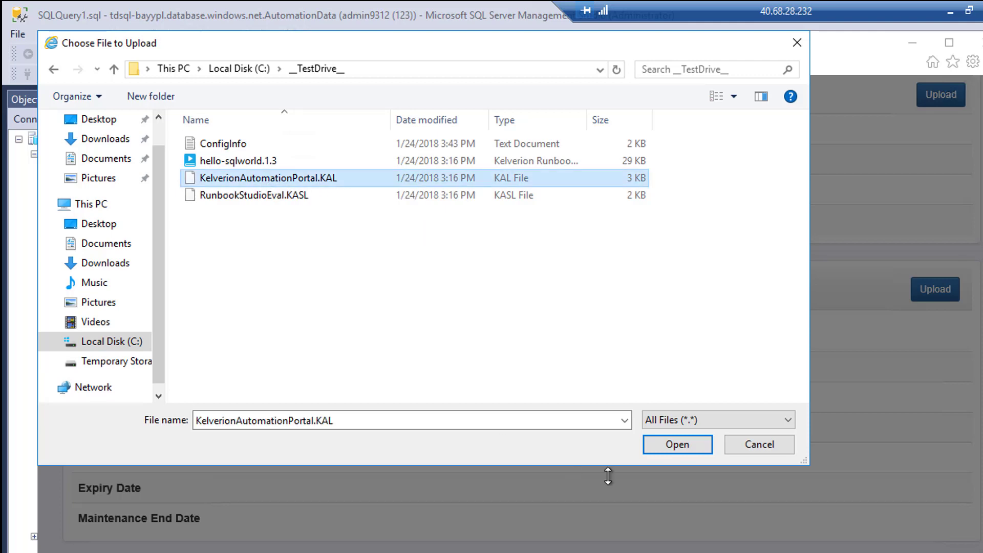
click(689, 443)
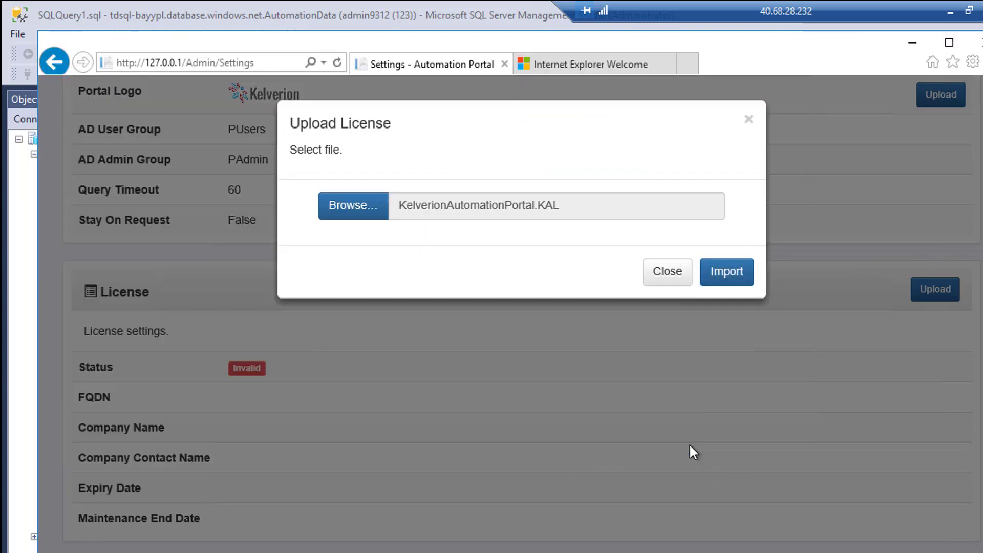
click(730, 276)
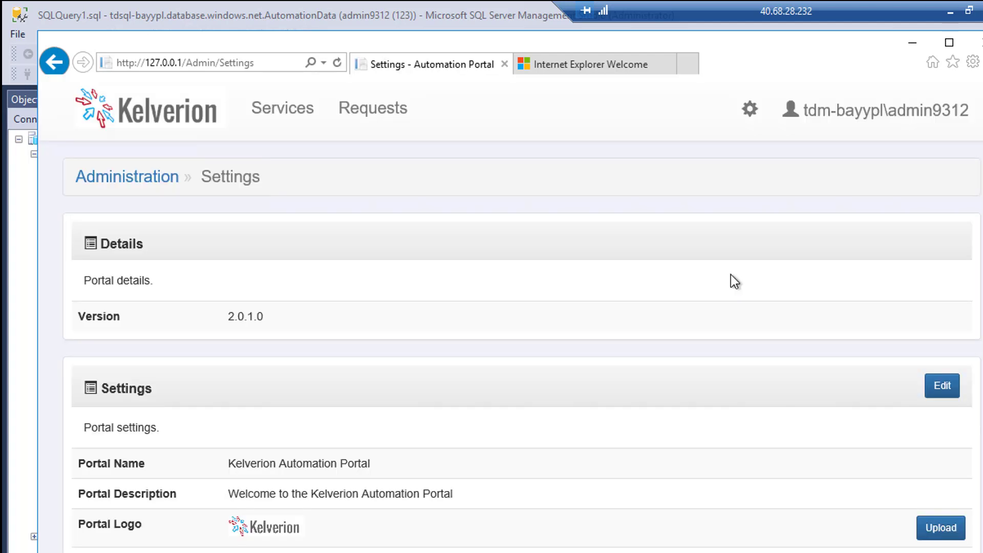
scroll(685, 396, down, 8)
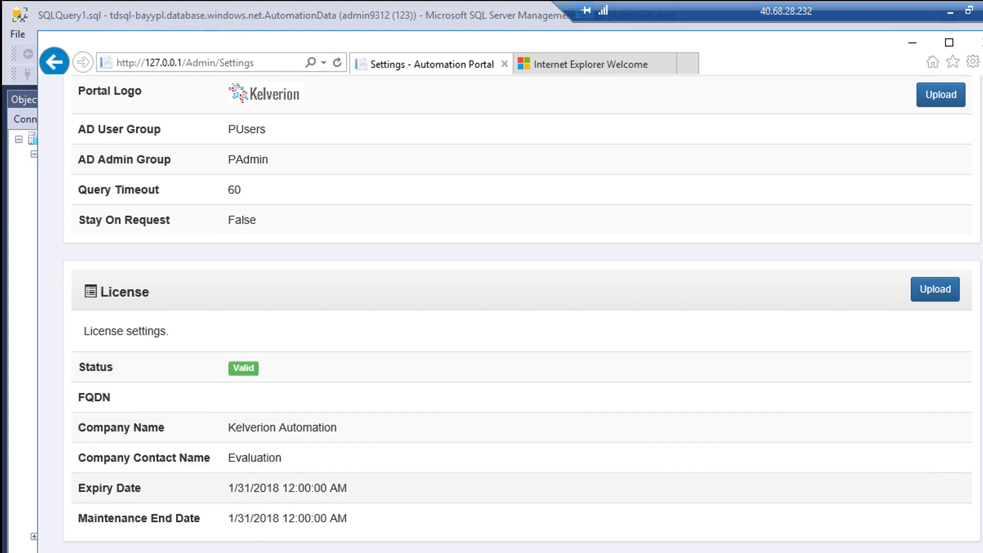
scroll(269, 124, up, 8)
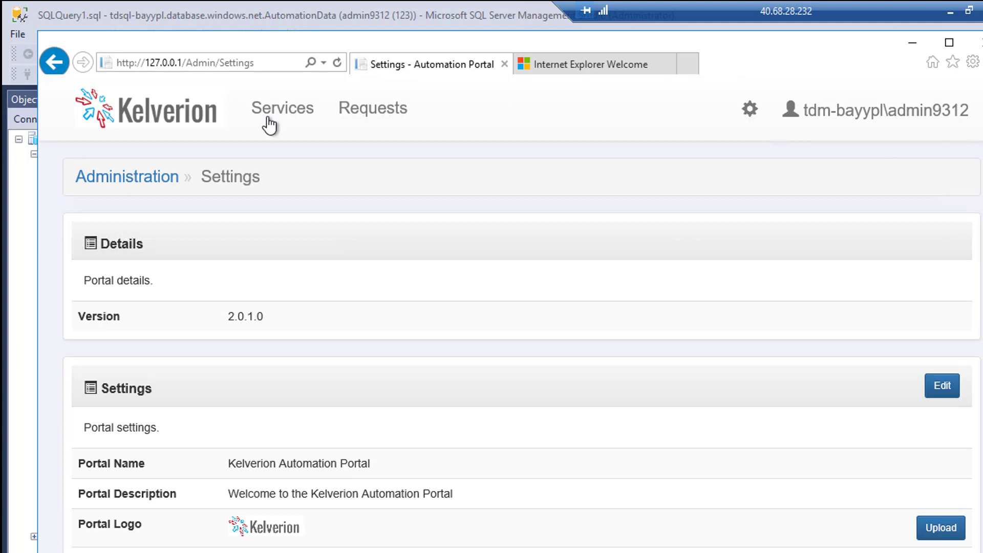
Start a Test Drive Offering 1 request and enter the requester's first and last name.
click(268, 118)
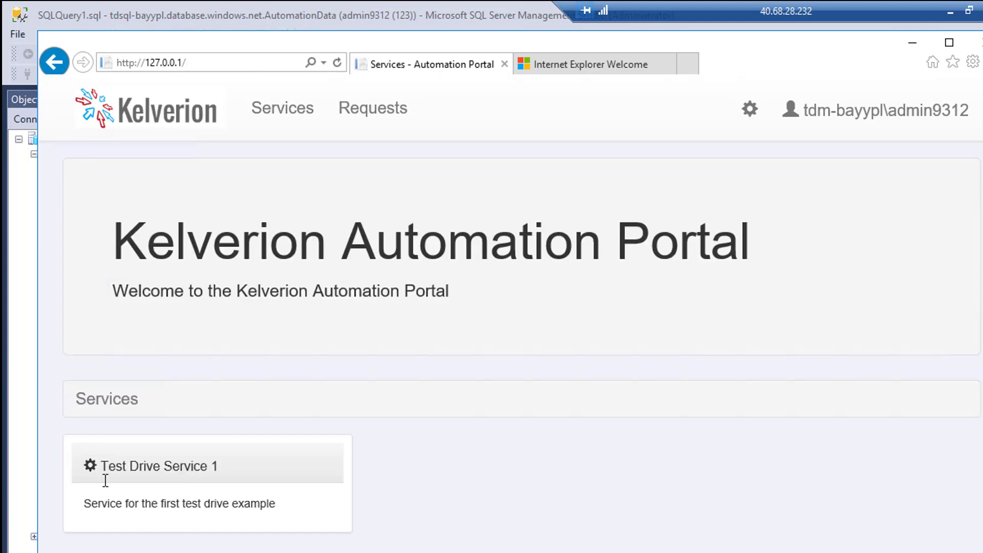
click(174, 473)
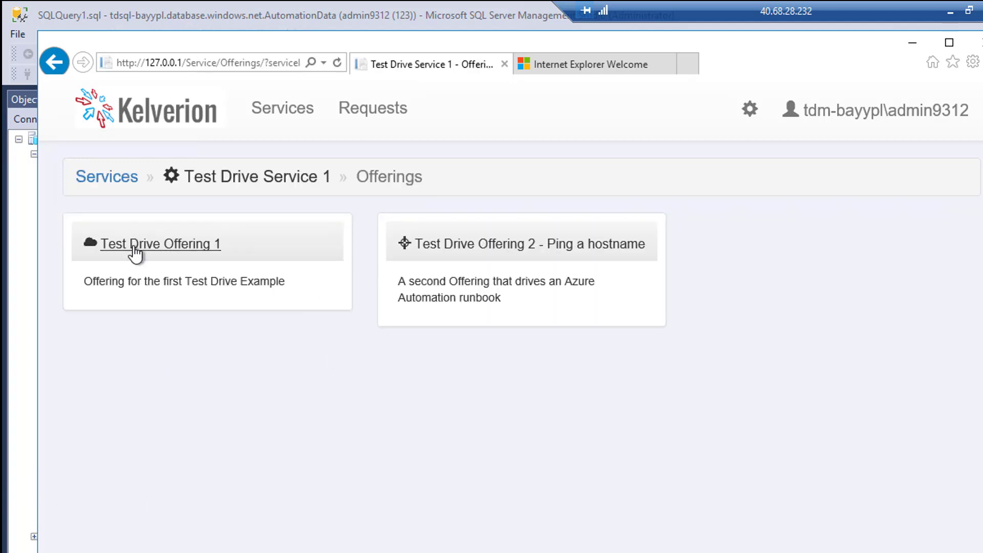
click(132, 246)
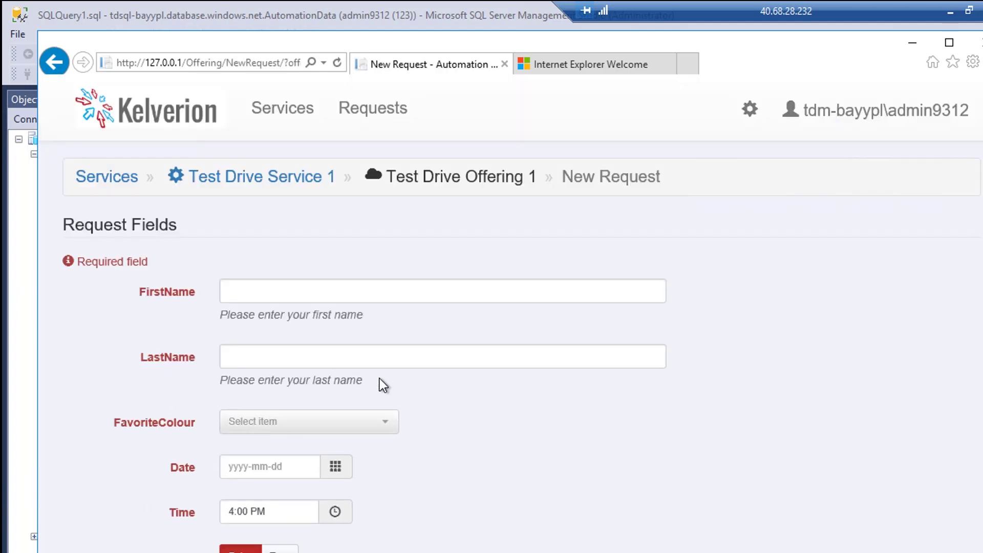
click(273, 291)
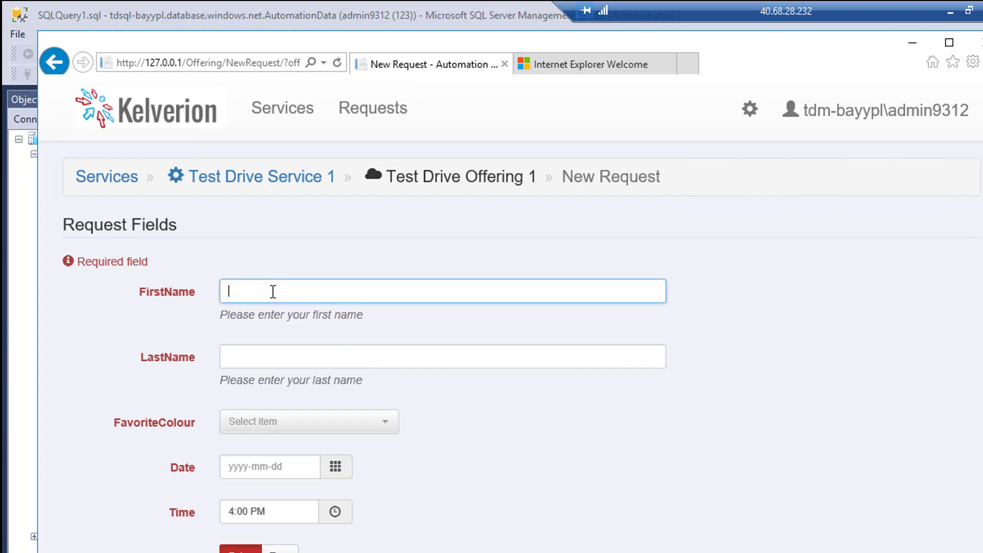
key(Tab)
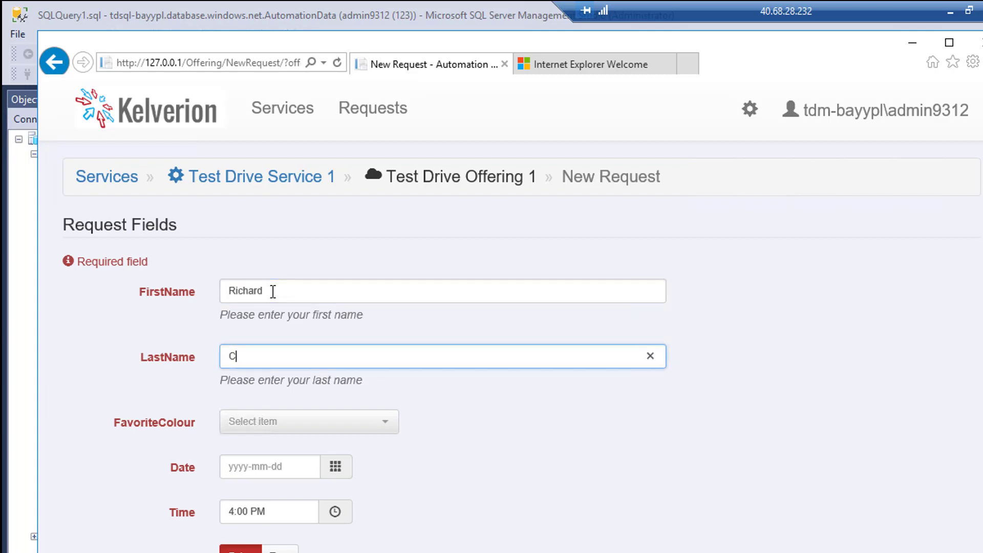
Choose Blue as favourite colour, set the date to 2018-01-24, and LikesAutomation to True.
click(275, 423)
click(258, 370)
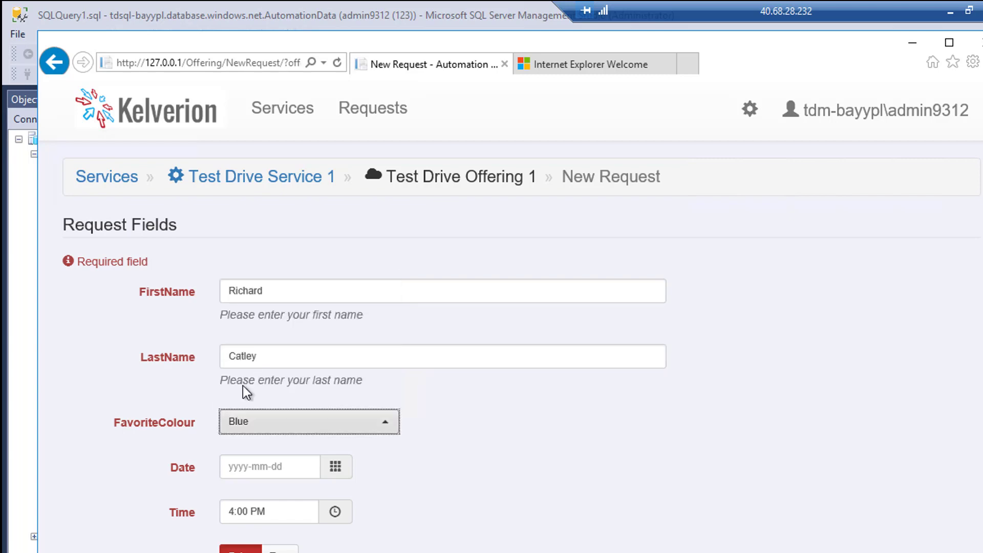
click(335, 467)
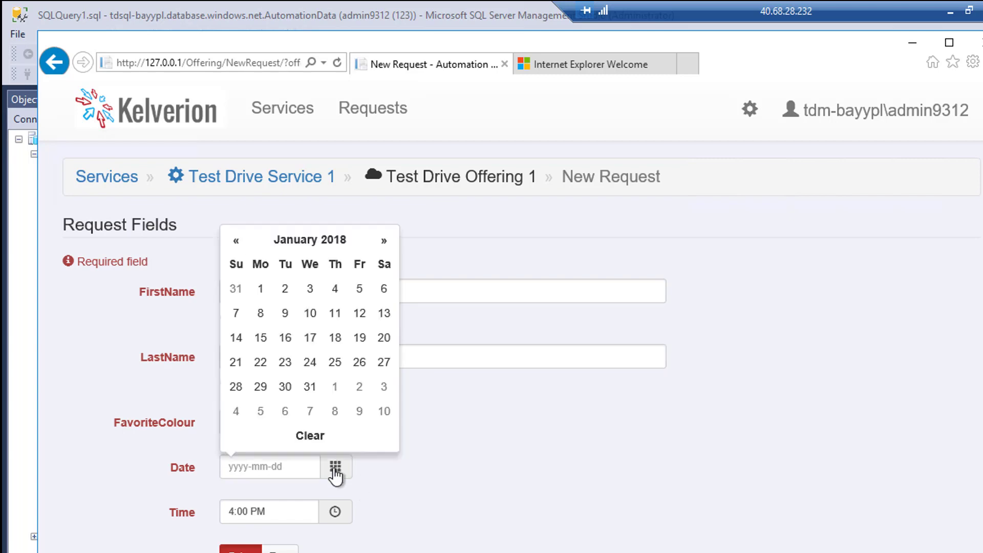
click(310, 373)
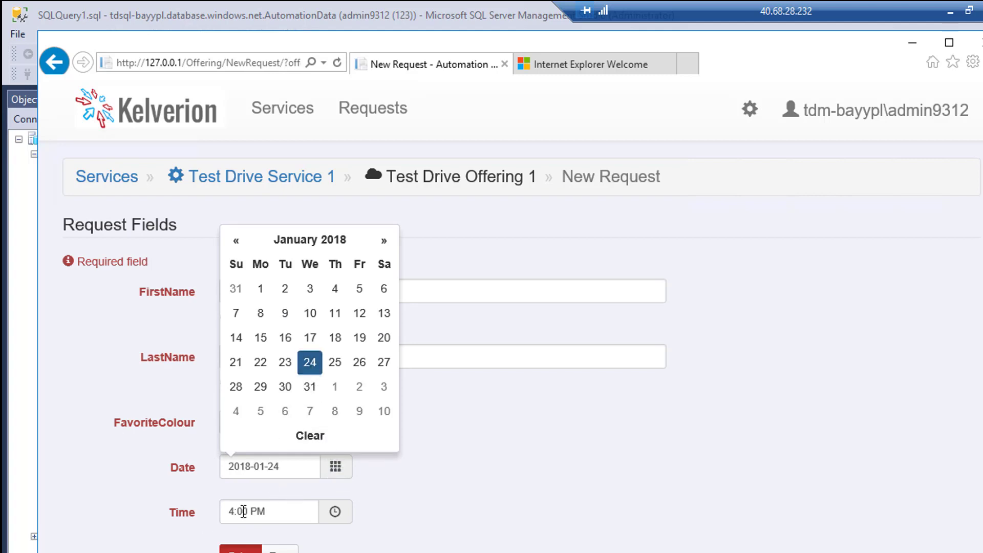
click(280, 549)
scroll(437, 497, down, 1)
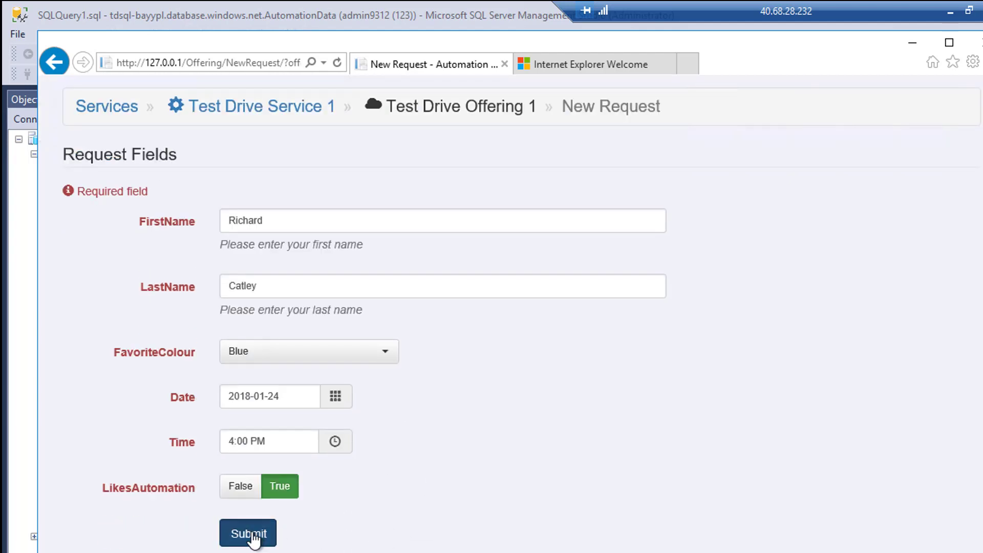
Submit and confirm the Test Drive Offering 1 request, then expand request 10 in Requests.
click(256, 535)
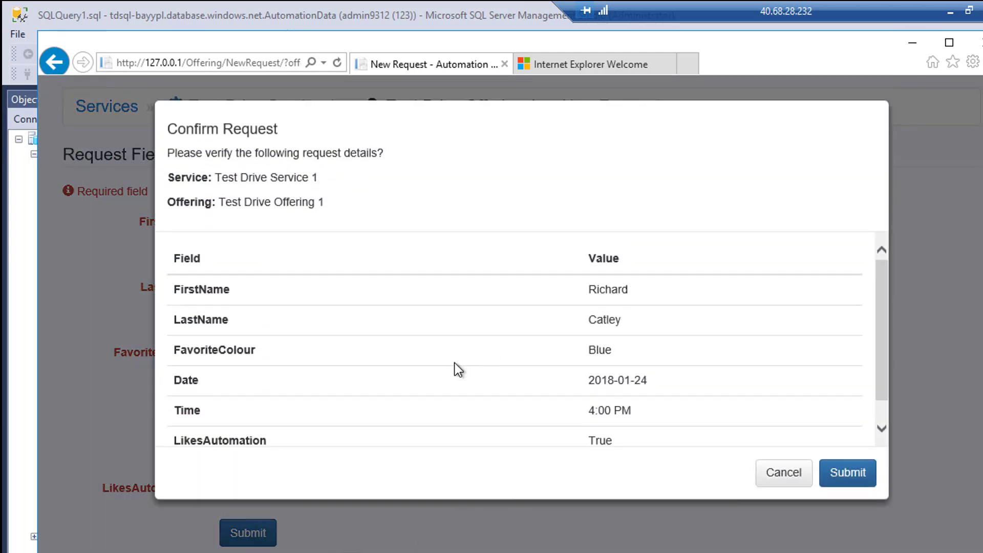
scroll(452, 321, down, 1)
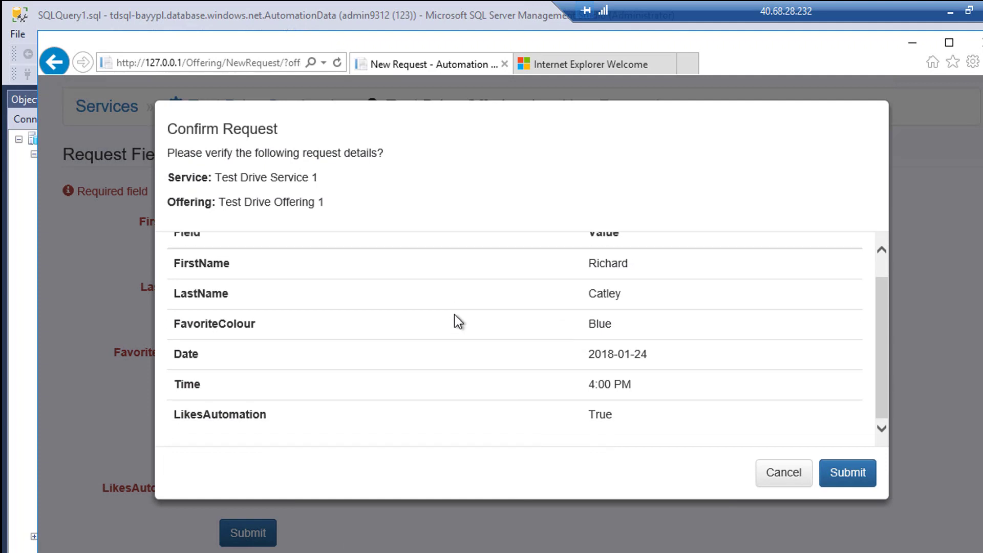
scroll(458, 321, up, 1)
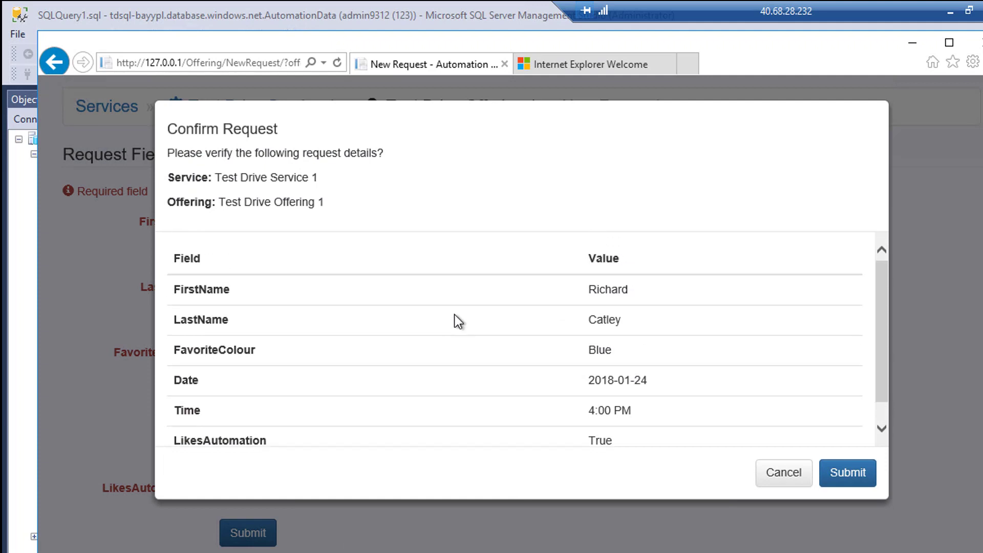
click(848, 476)
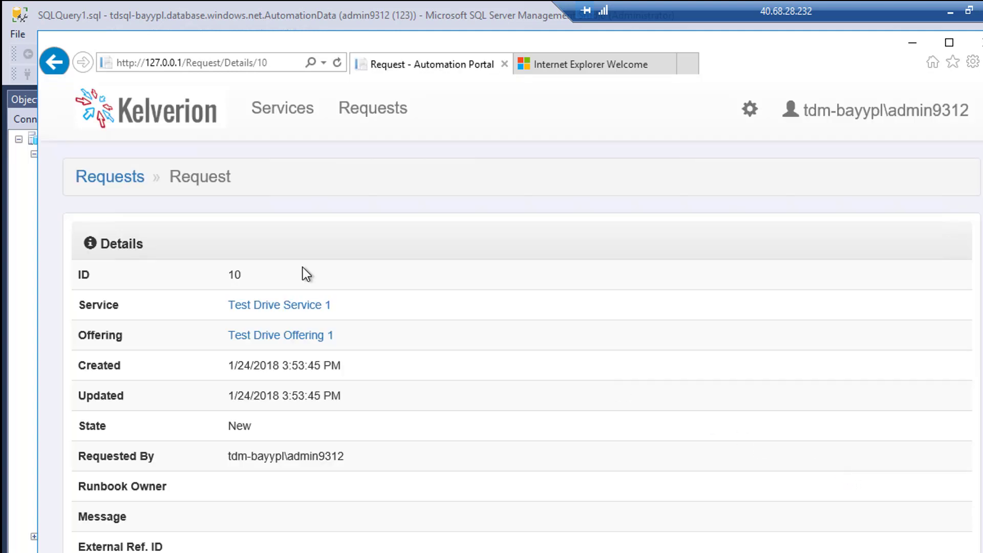
click(357, 114)
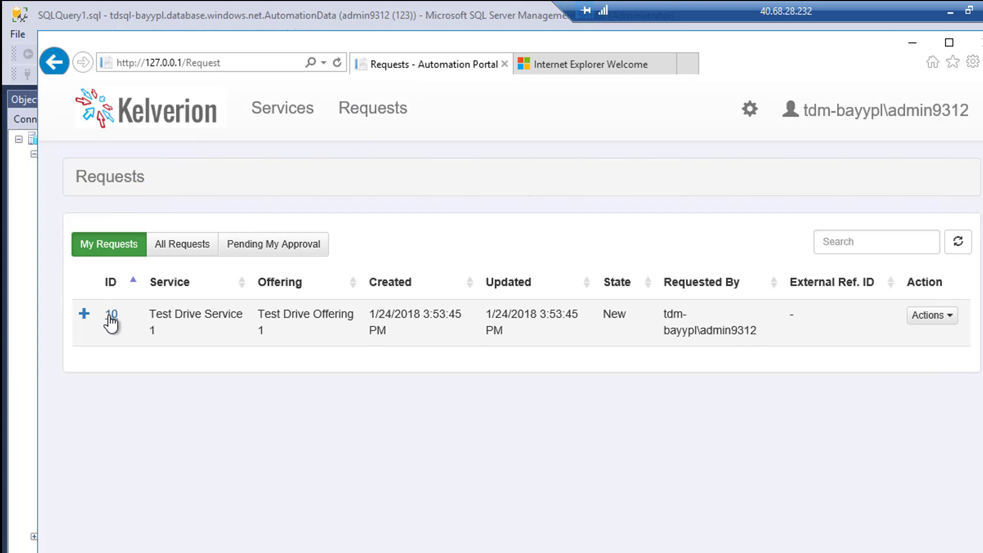
click(84, 314)
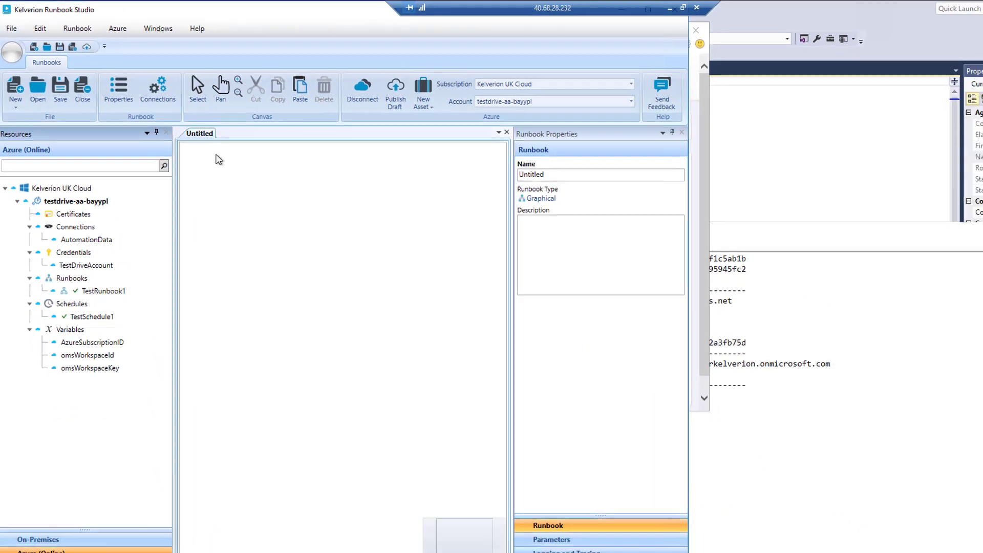
Replace the 'Untitled' placeholder in the runbook Name box with FirstRunbook.
drag(526, 168, 452, 167)
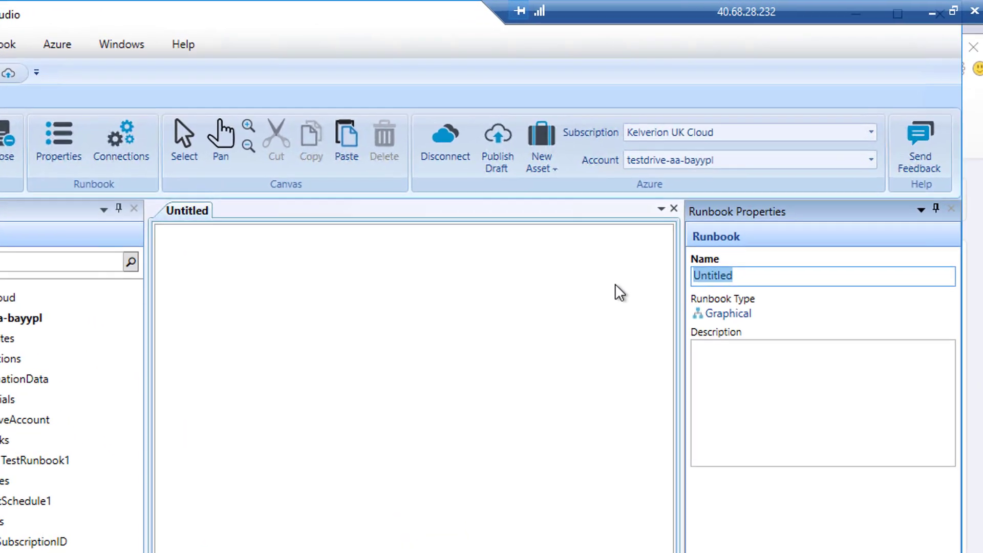
text(Firset)
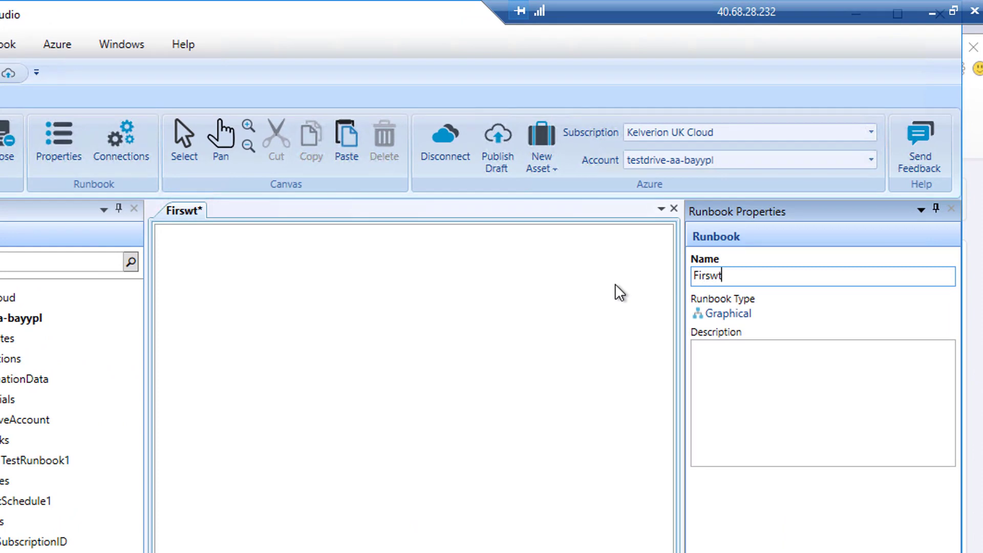
key(BackSpace)
key(BackSpace)
text(t)
text(Runboo)
text(l)
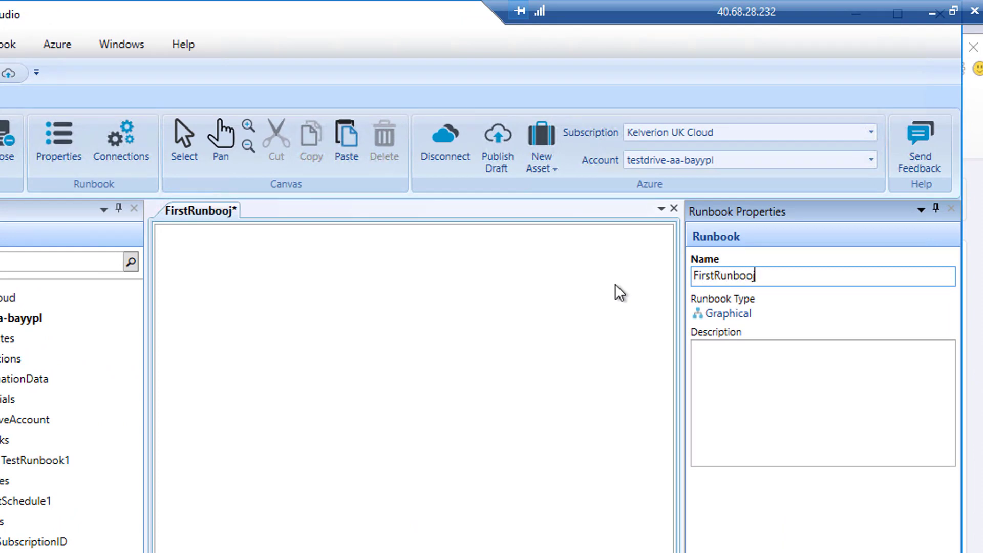
key(BackSpace)
text(k)
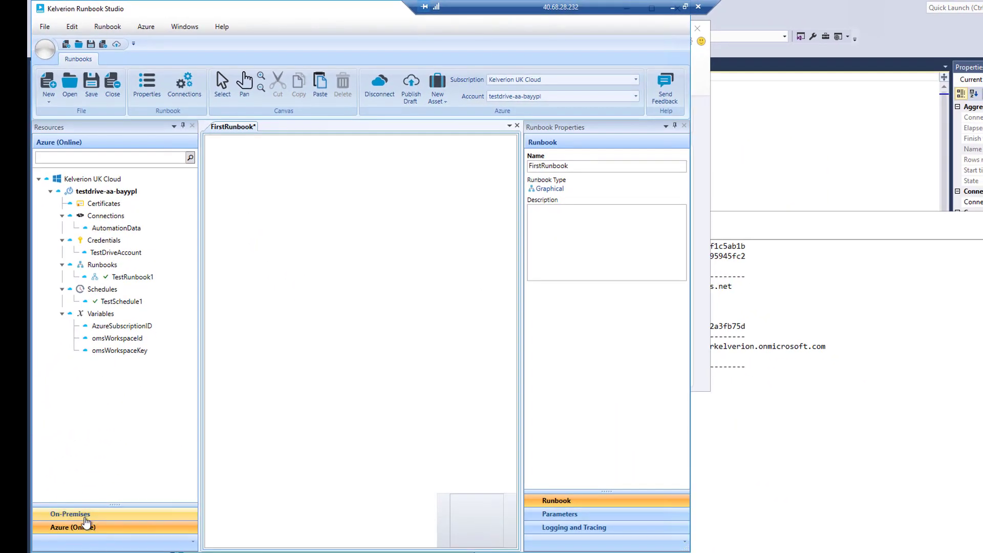
Filter the On-Premises cmdlets by 'kelverion' and pick Select-SqlRows from the SqlServer module.
click(67, 513)
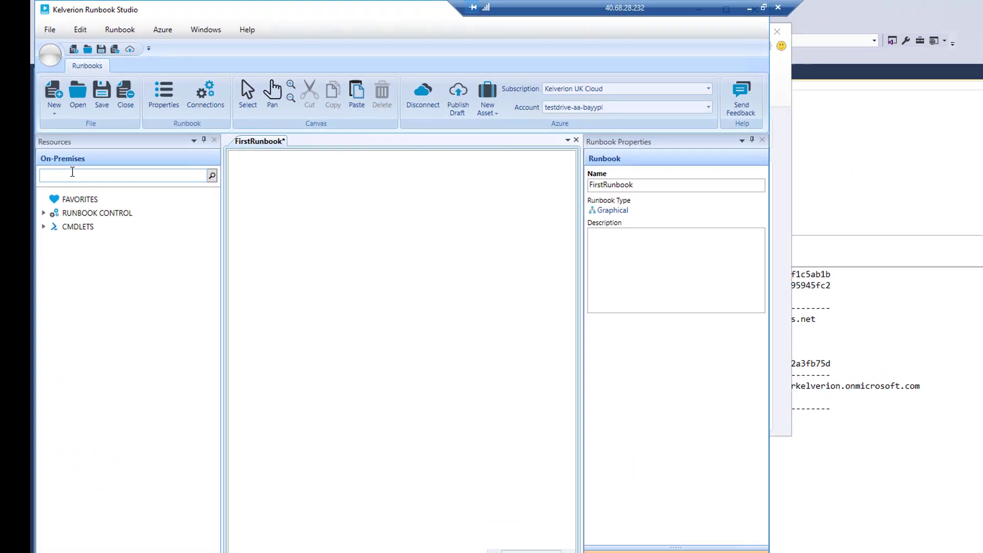
click(65, 160)
text(sel)
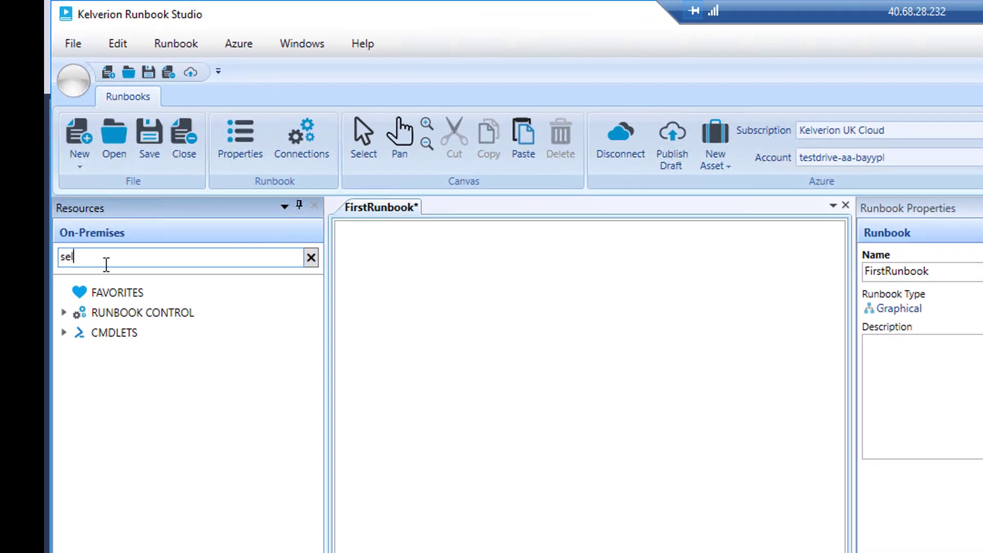
text(ect-sq)
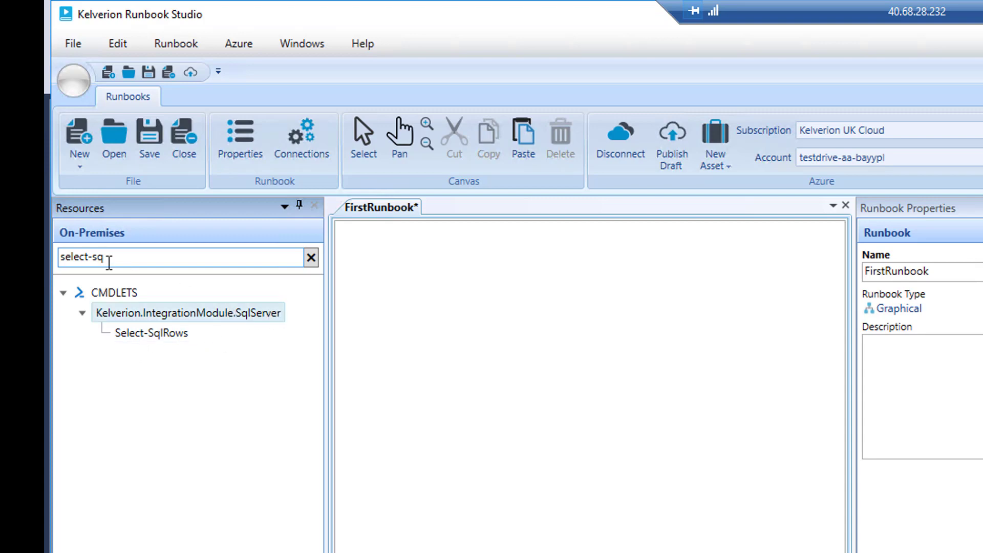
drag(106, 258, 50, 260)
text(kelverion)
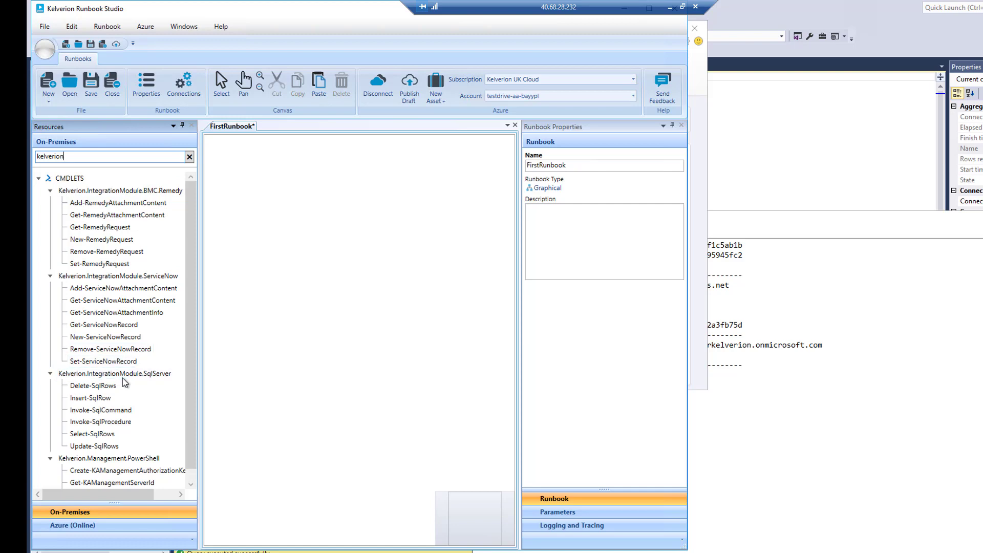
click(98, 385)
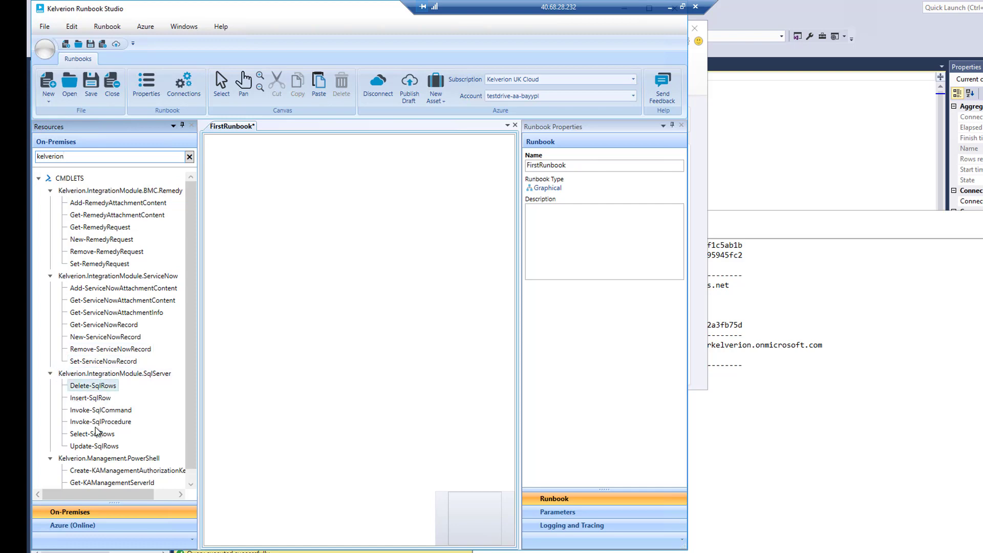
click(96, 432)
Place Select-SqlRows on the canvas using AutomationData, the AutomationPortal database and the dbo.Request table.
drag(90, 439, 290, 200)
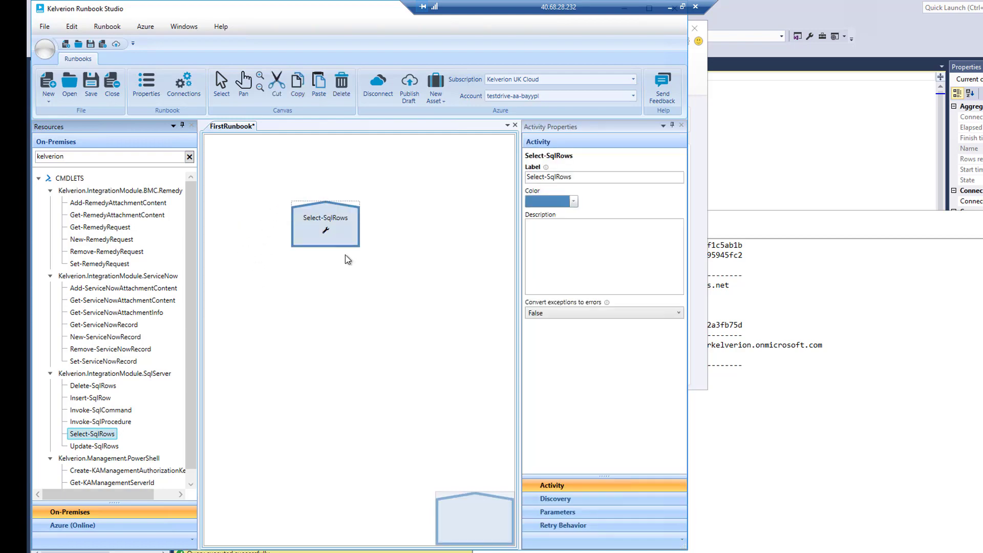
mouse_move(326, 232)
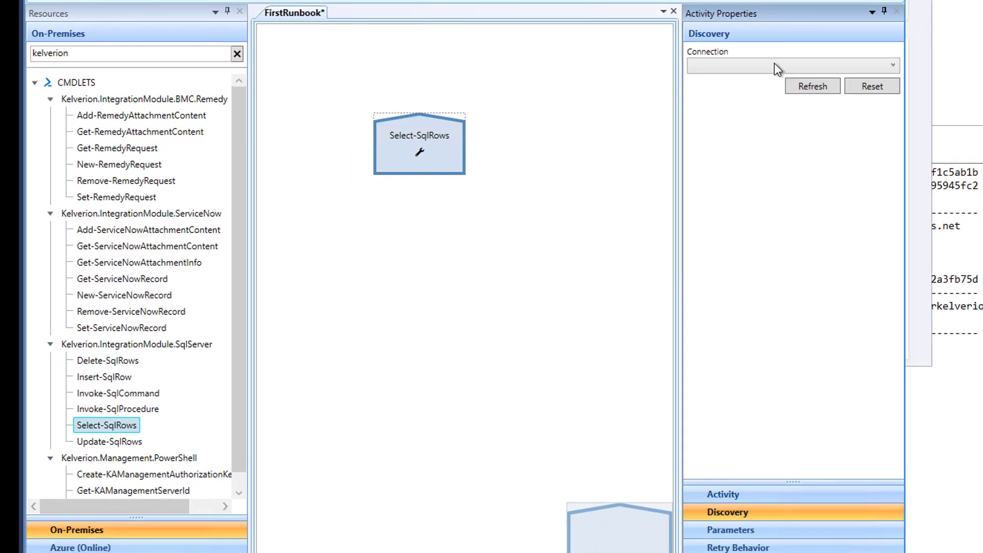
click(774, 65)
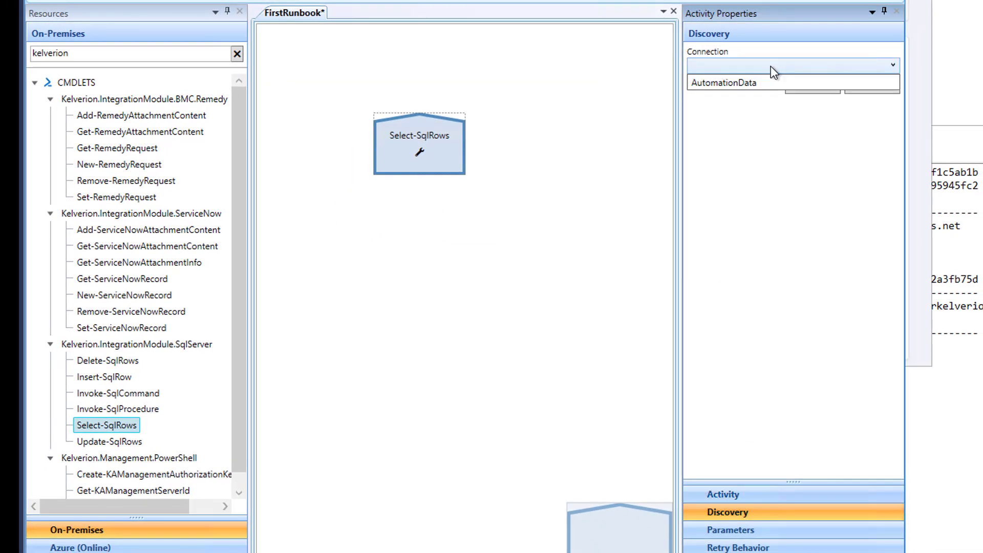
click(729, 81)
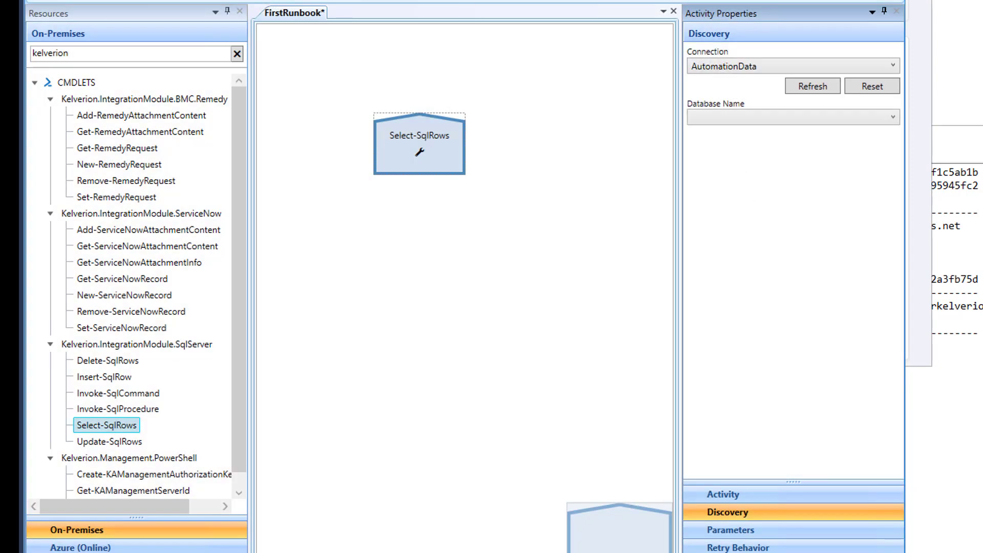
click(749, 116)
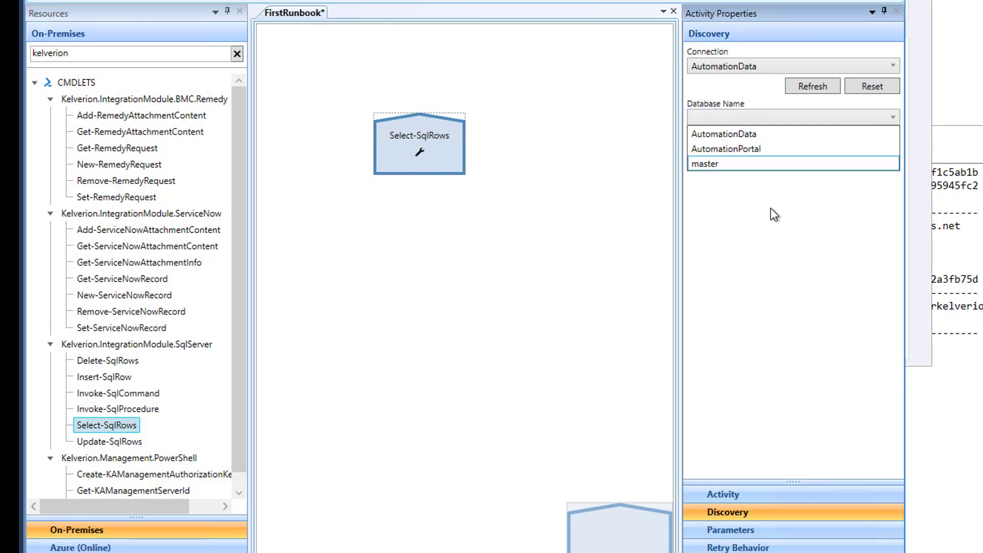
click(738, 149)
click(726, 151)
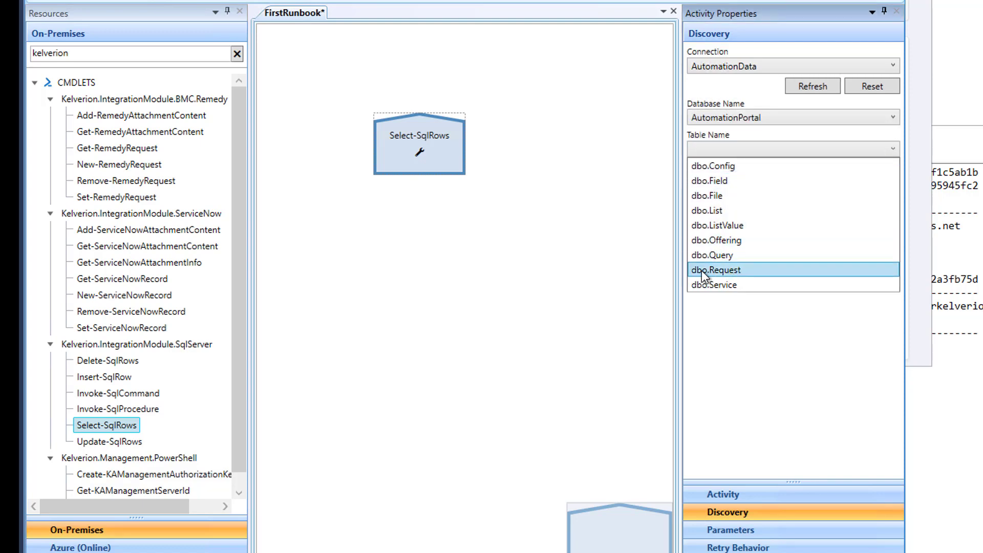
click(737, 269)
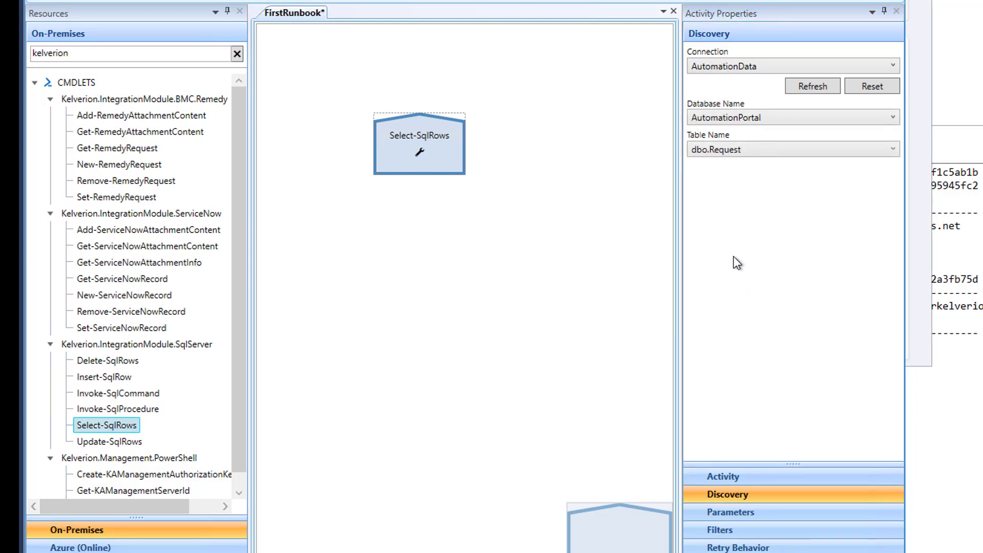
Expand the activity's parameters to show all four optional ones.
click(742, 512)
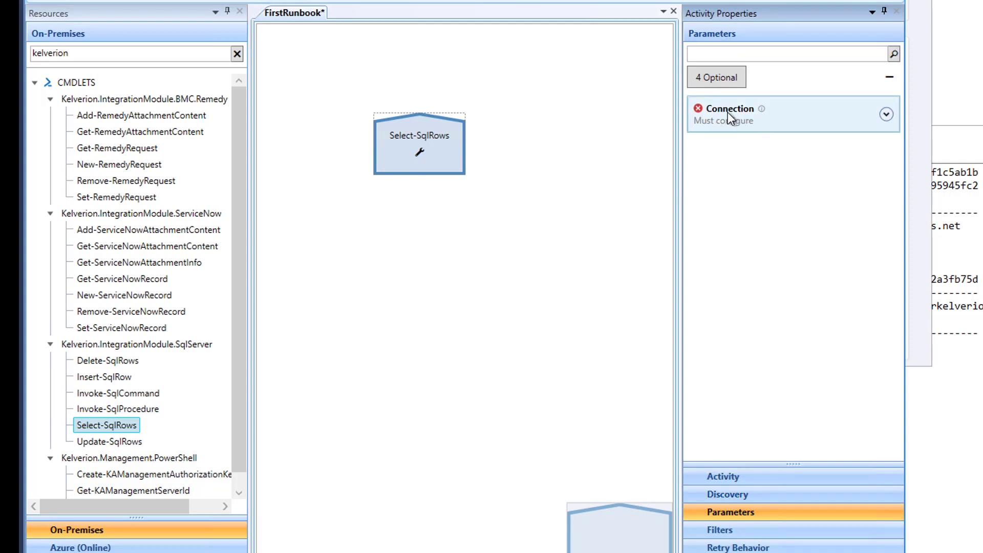
click(724, 82)
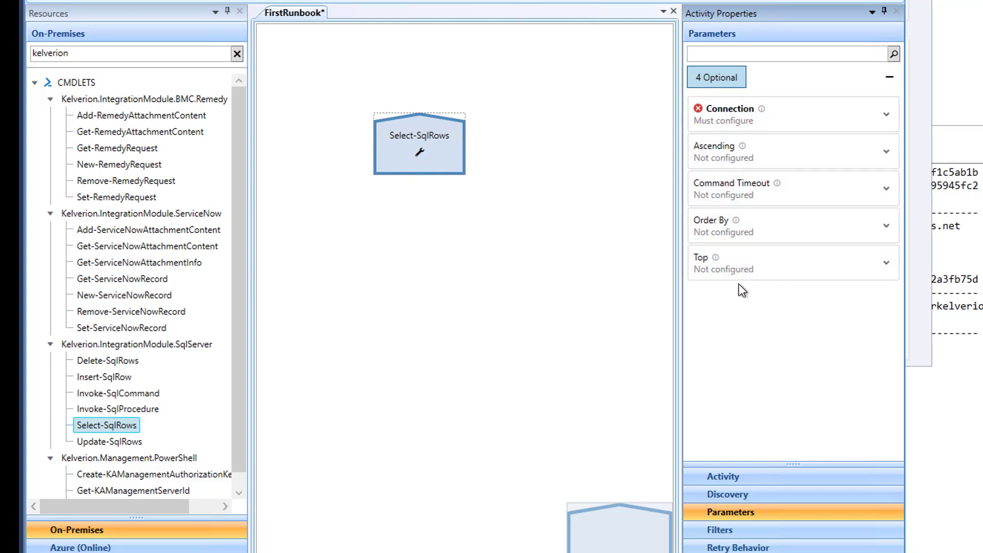
click(723, 531)
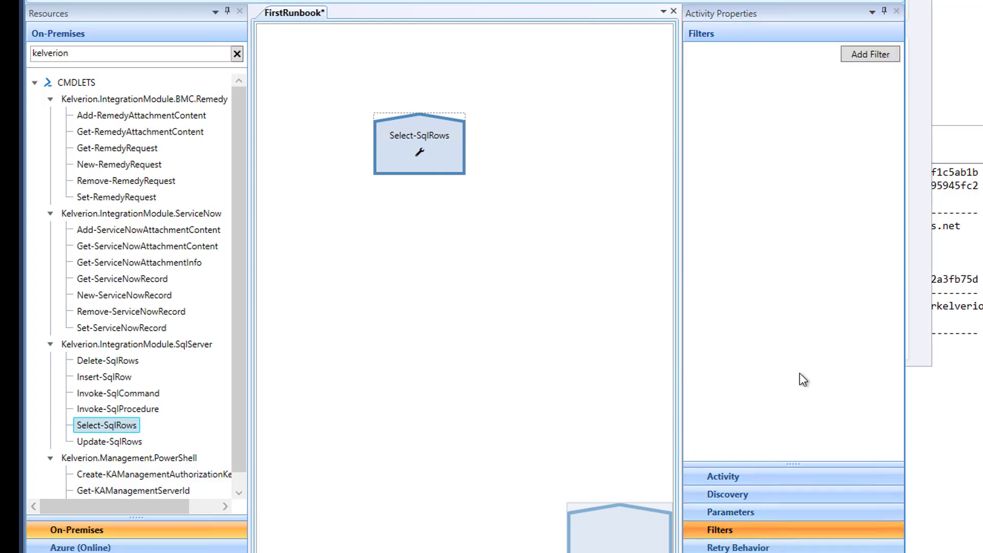
Add a filter on ID Equals the constant 10, then return to the Parameters page.
click(859, 56)
click(474, 182)
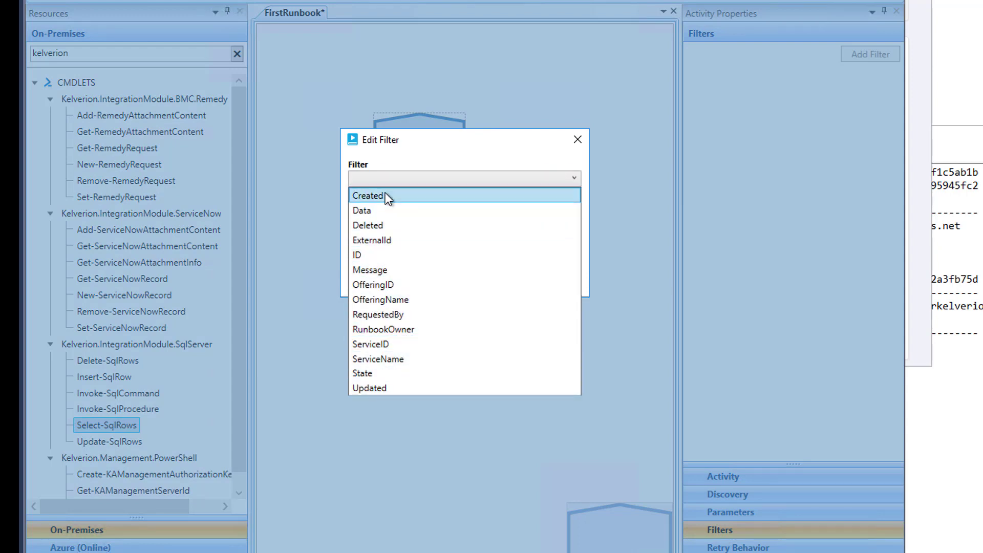
click(367, 259)
click(379, 213)
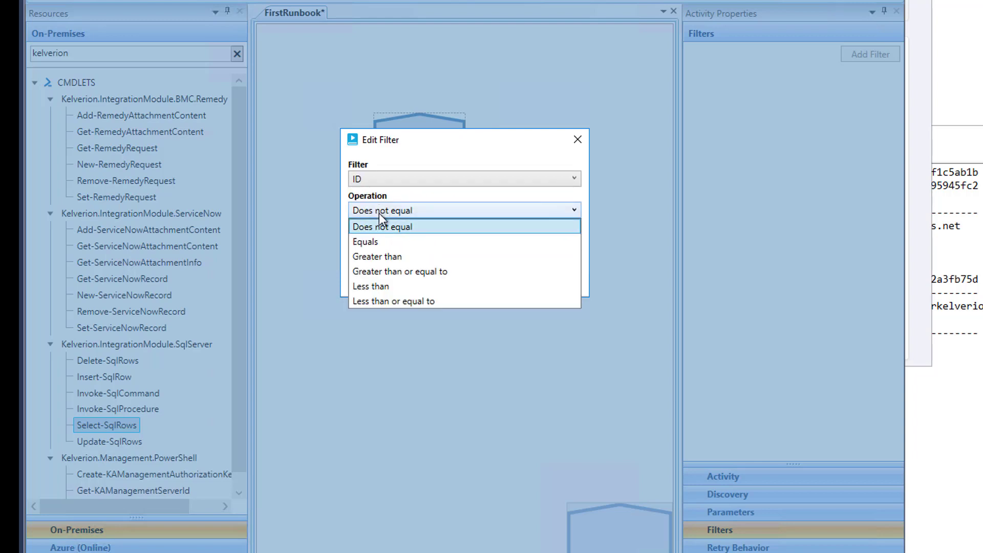
click(386, 243)
click(381, 244)
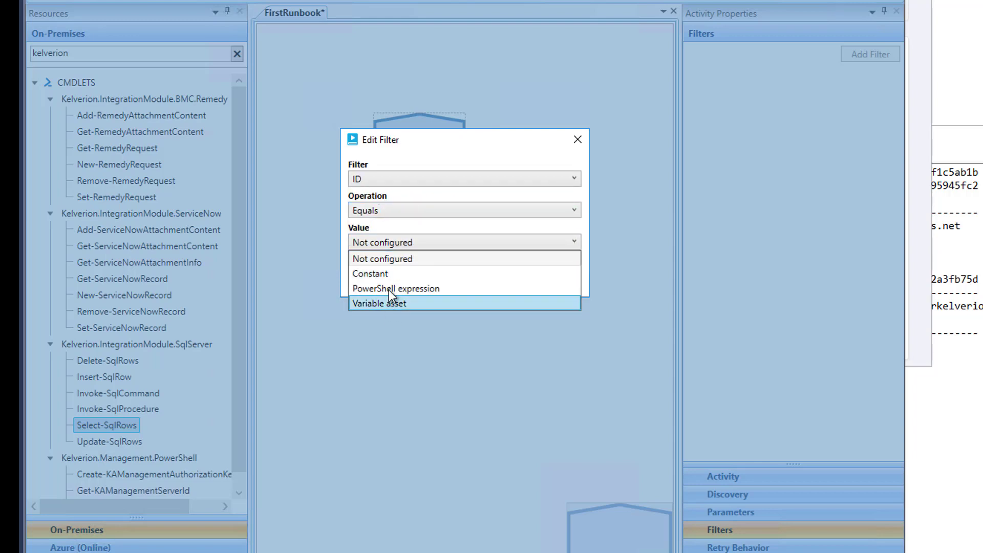
click(372, 275)
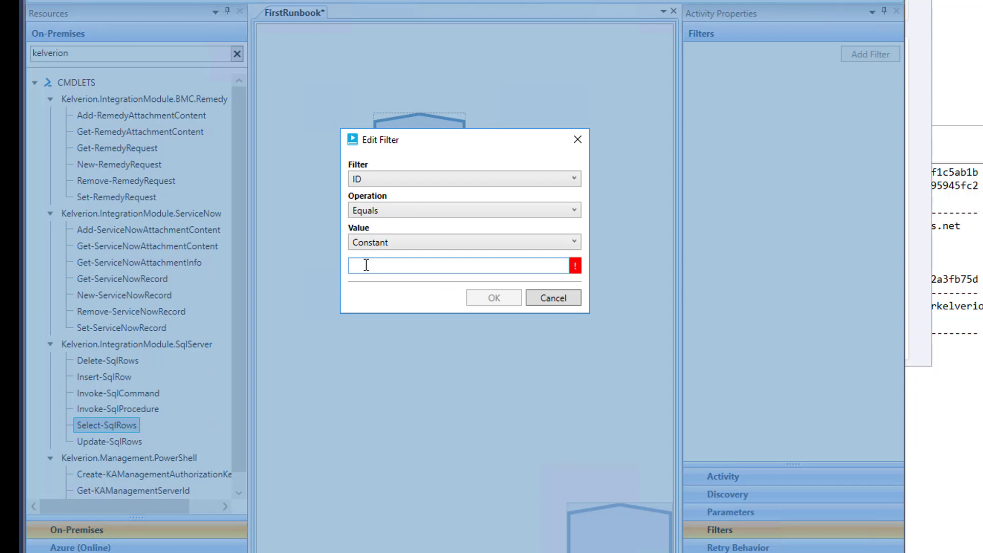
text(10)
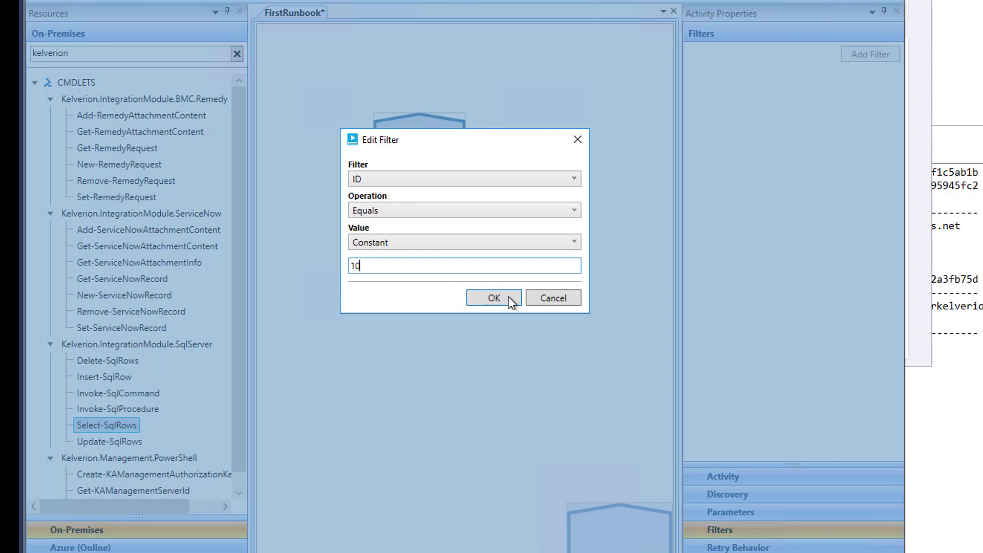
click(503, 300)
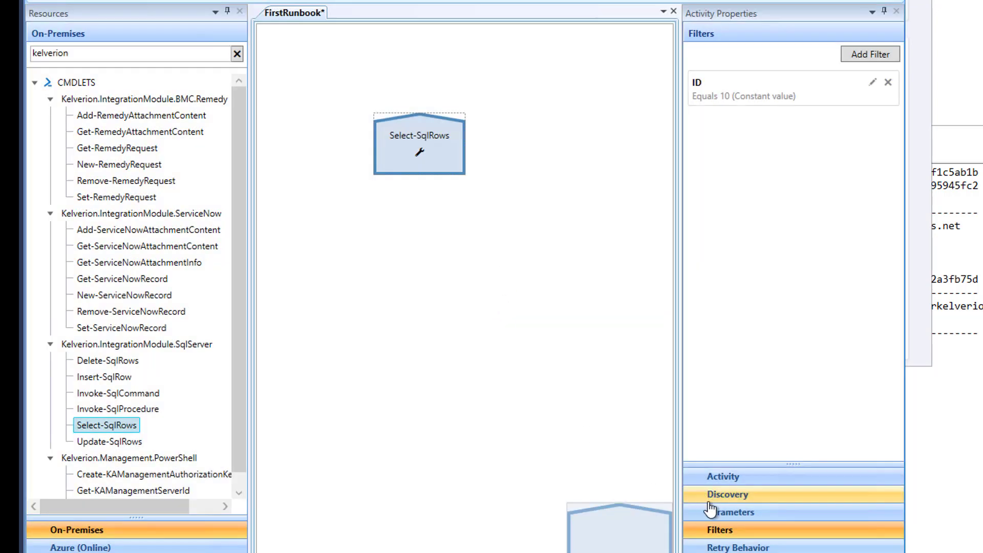
click(730, 512)
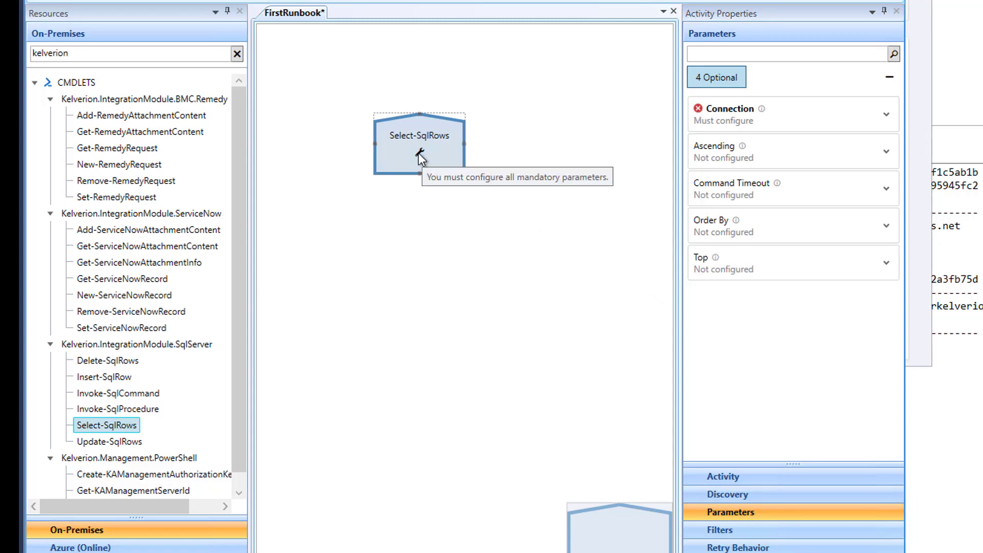
Set the Select-SqlRows Connection to use the AutomationData connection asset.
click(712, 113)
click(748, 139)
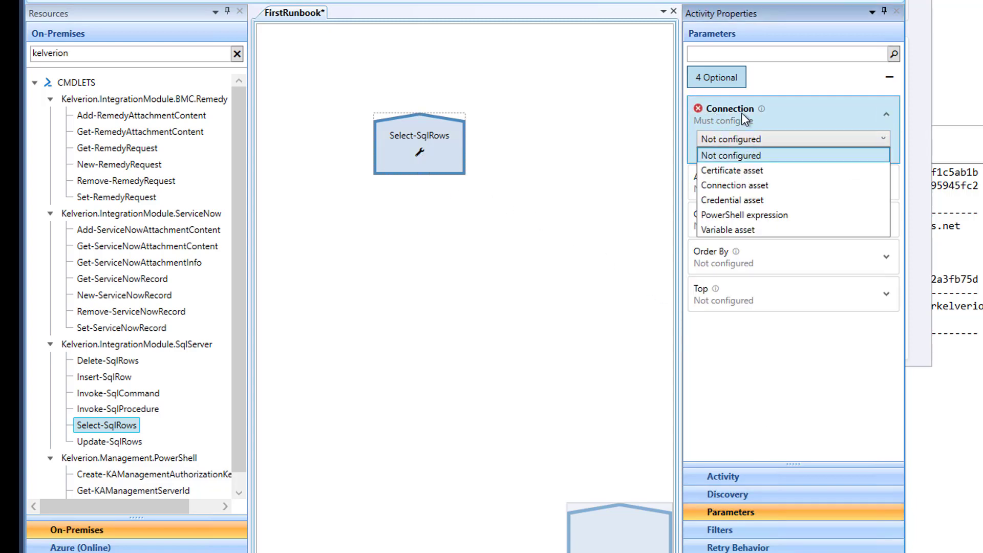
click(729, 185)
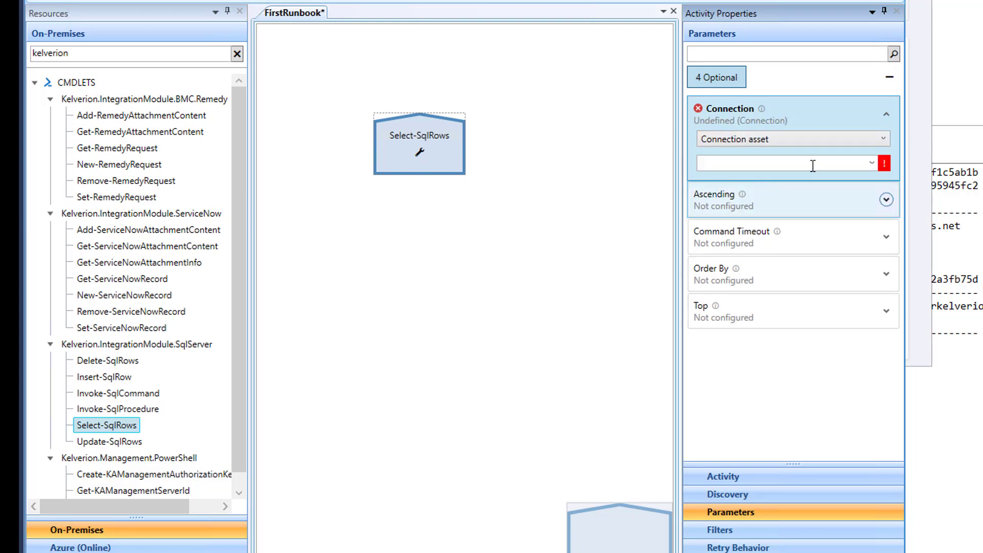
click(870, 164)
click(745, 181)
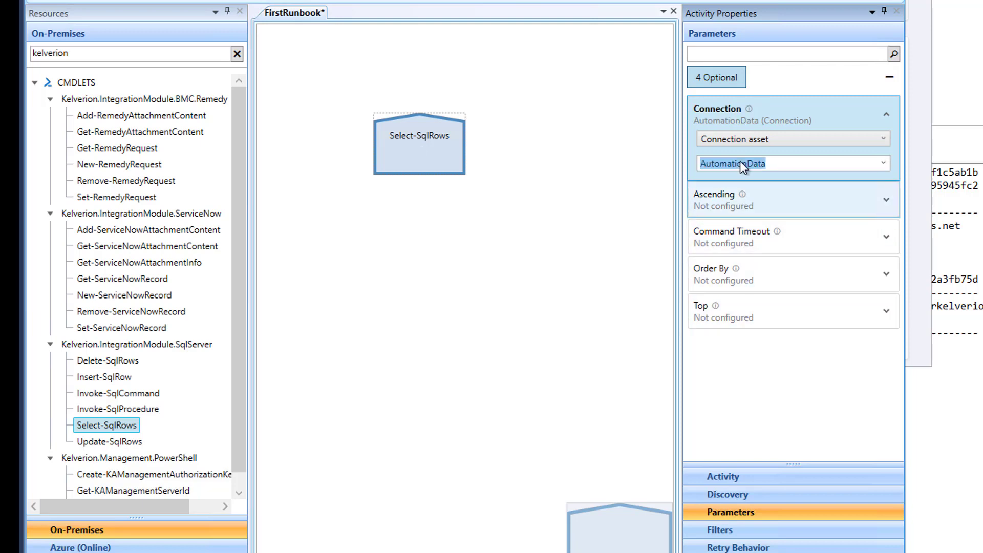
Review the runbook's Parameters and Logging and Tracing properties, then upload the draft to Azure.
click(574, 241)
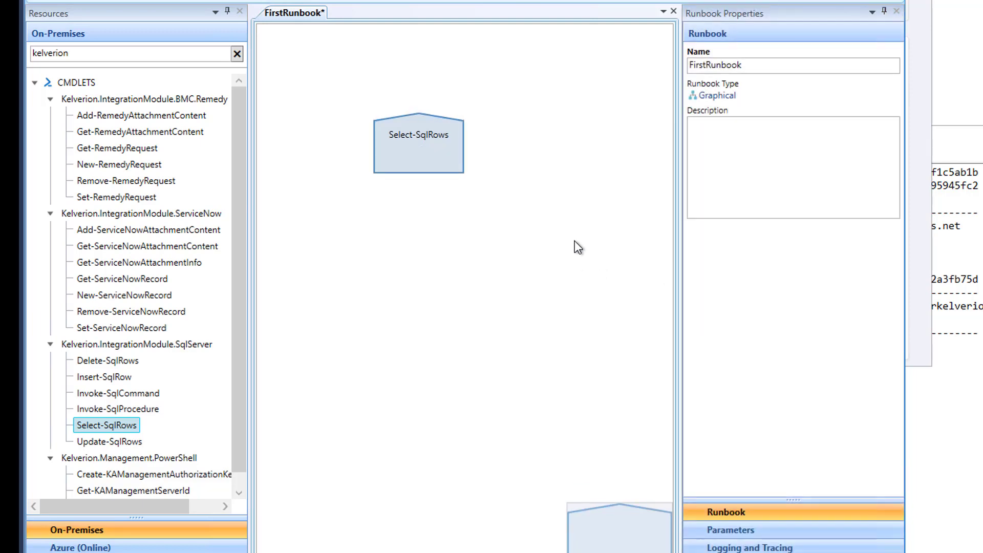
click(733, 530)
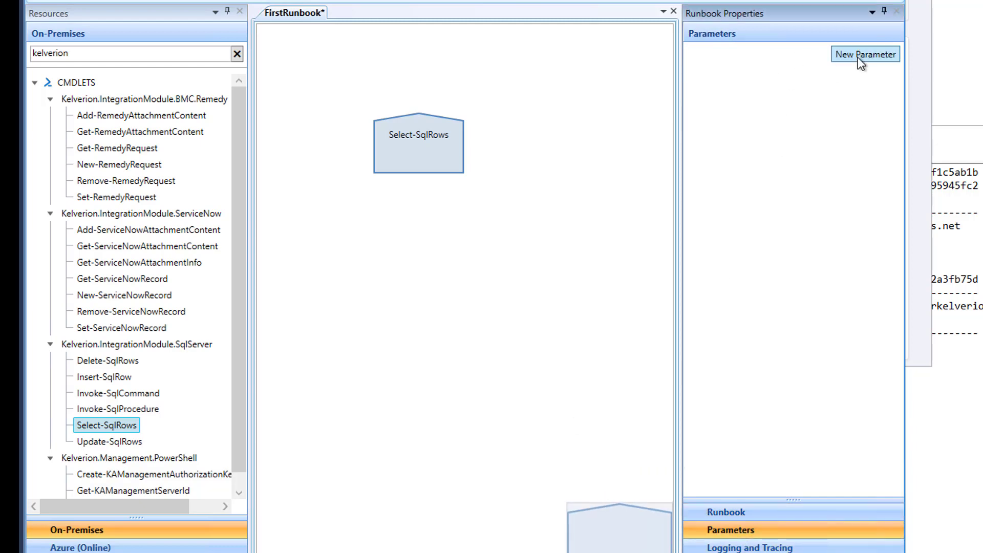
click(763, 547)
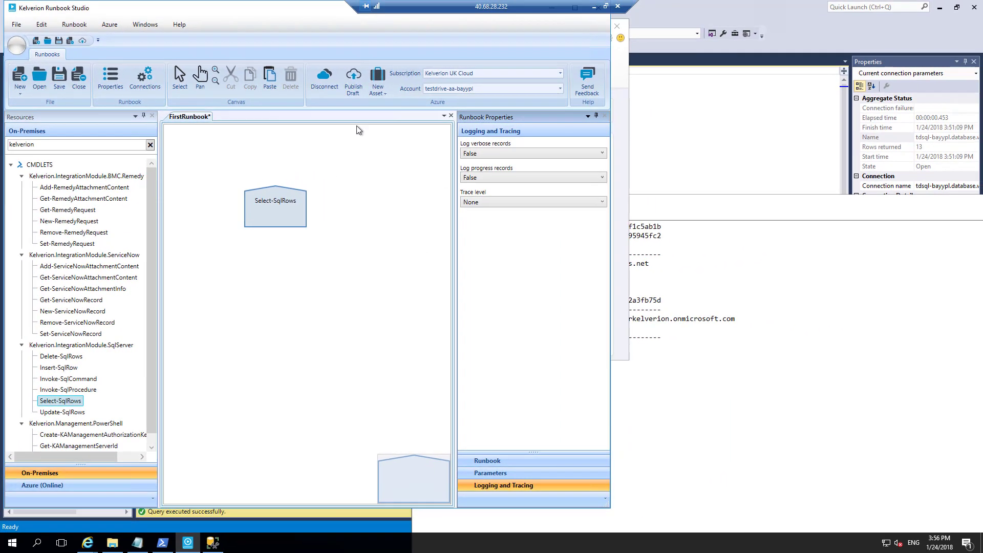
click(352, 81)
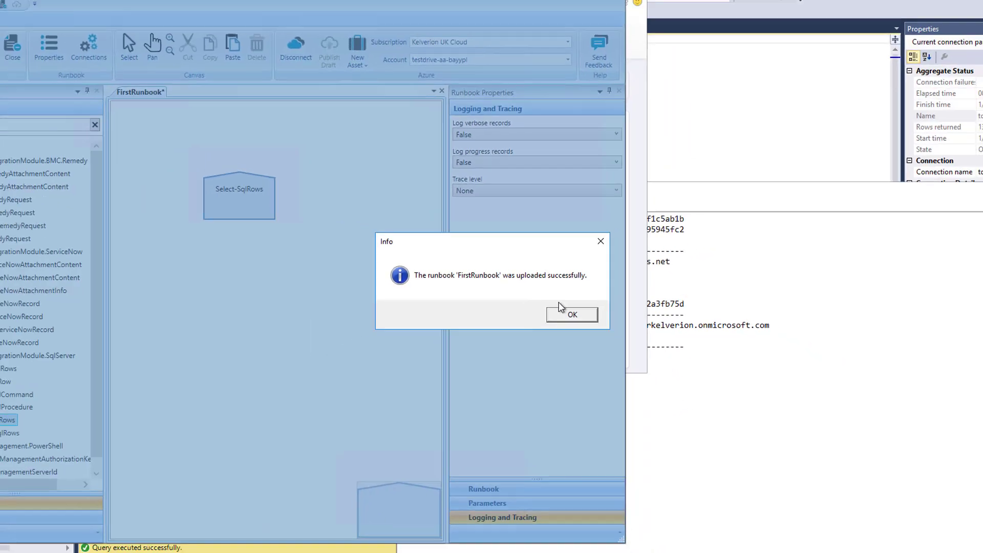
Dismiss the upload success message and show FirstRunbook under Runbooks in the Azure (Online) resources.
click(561, 314)
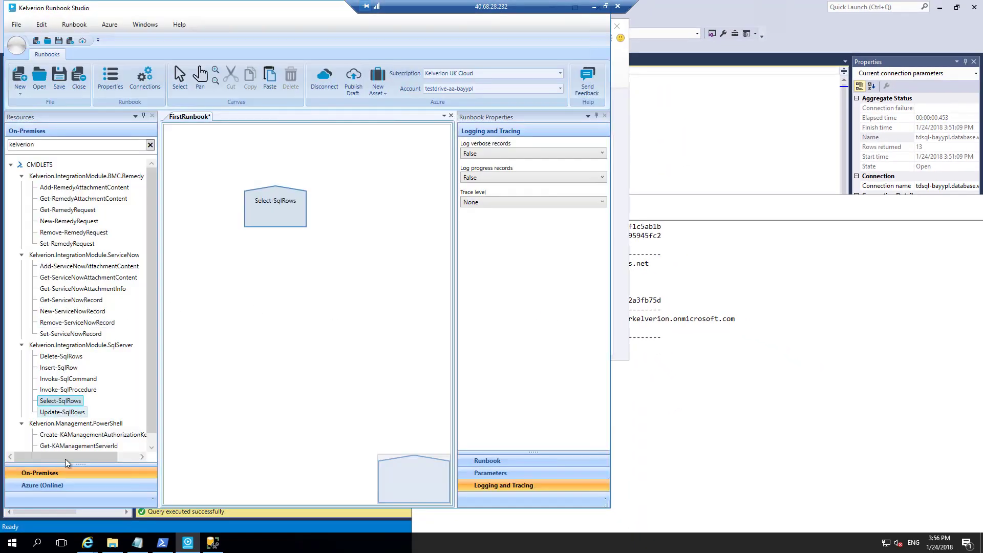
click(48, 485)
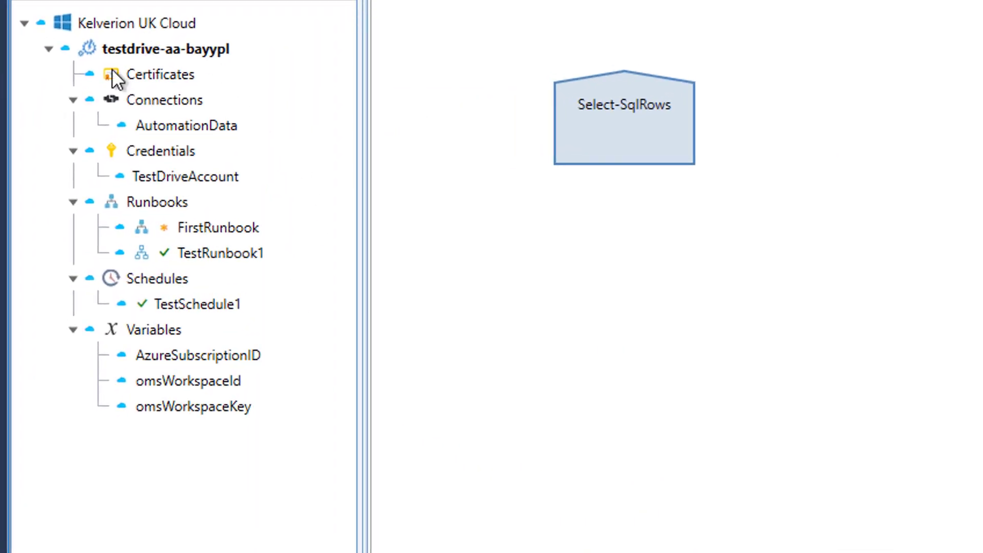
mouse_move(196, 230)
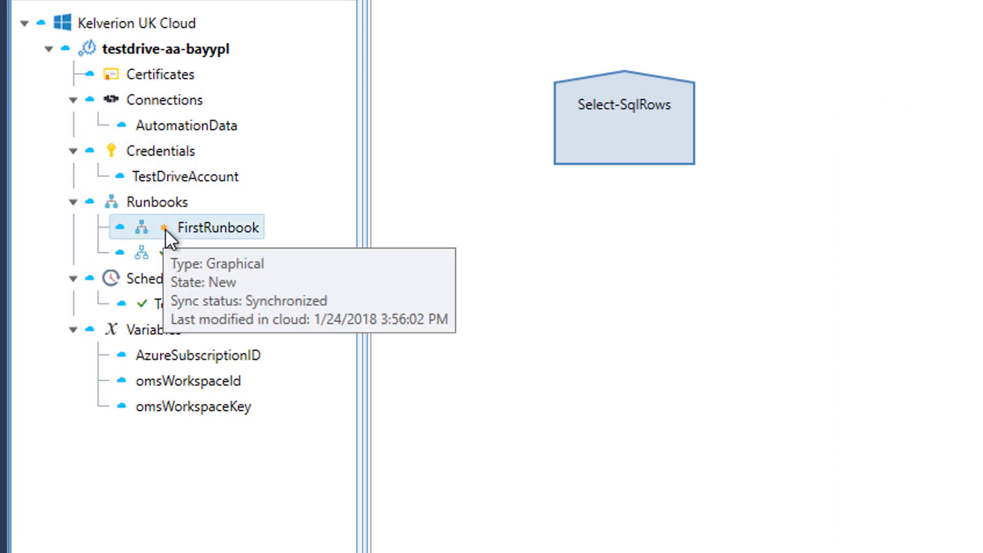
mouse_move(165, 252)
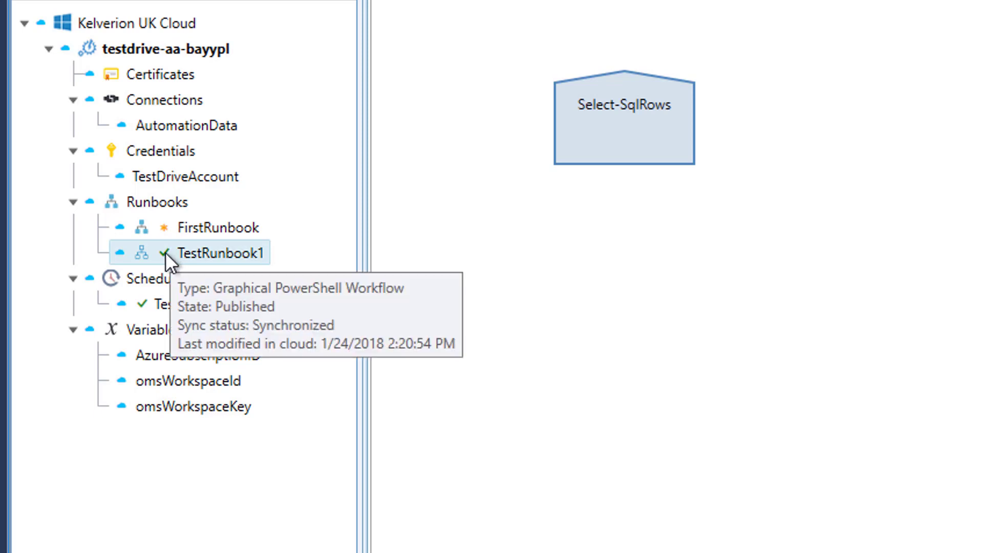
Test-run the FirstRunbook draft on Azure and scroll the output to request 10's row.
right_click(209, 228)
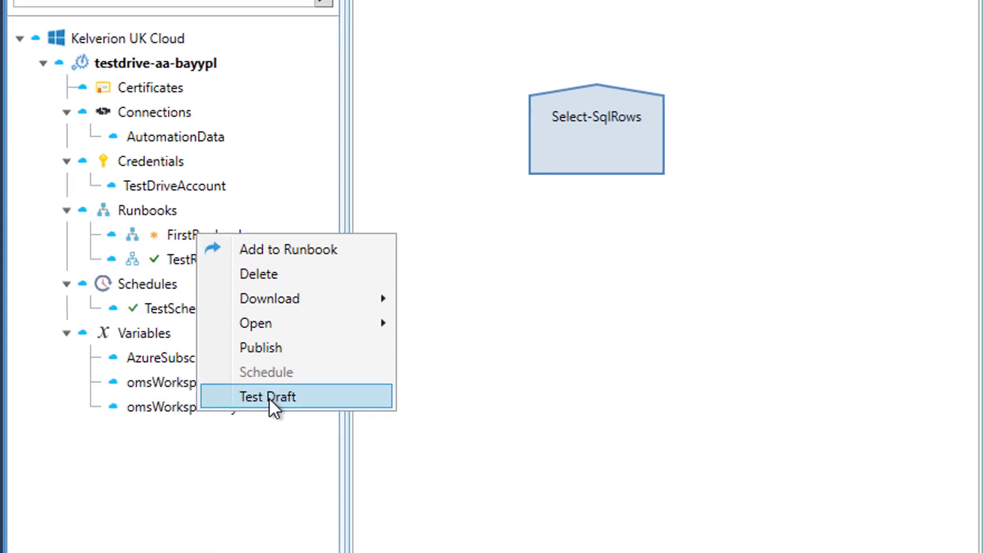
click(284, 397)
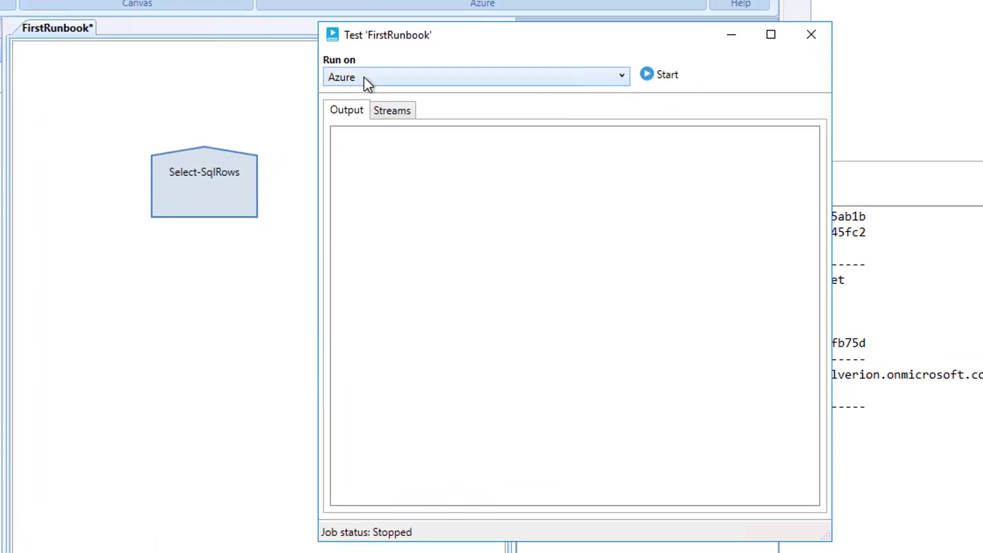
click(363, 78)
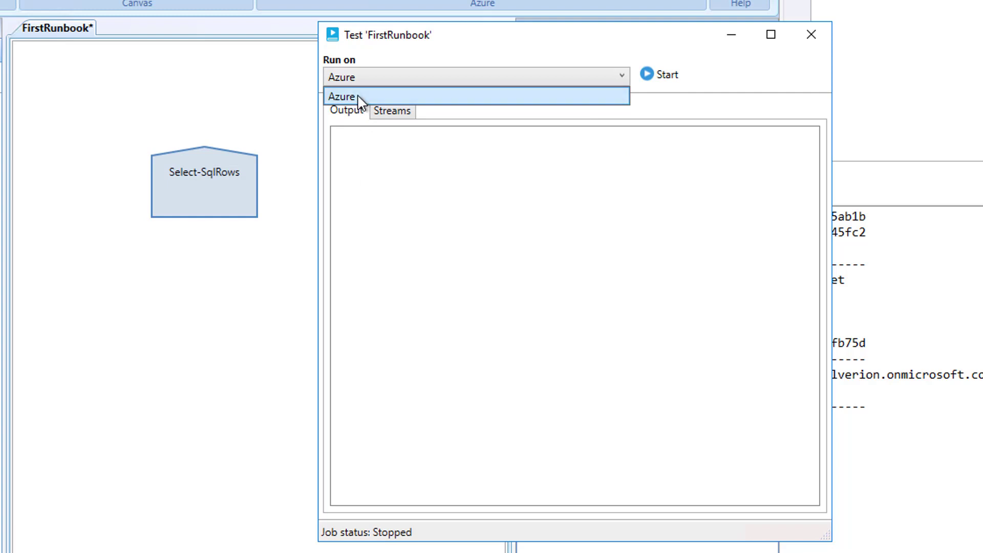
click(663, 77)
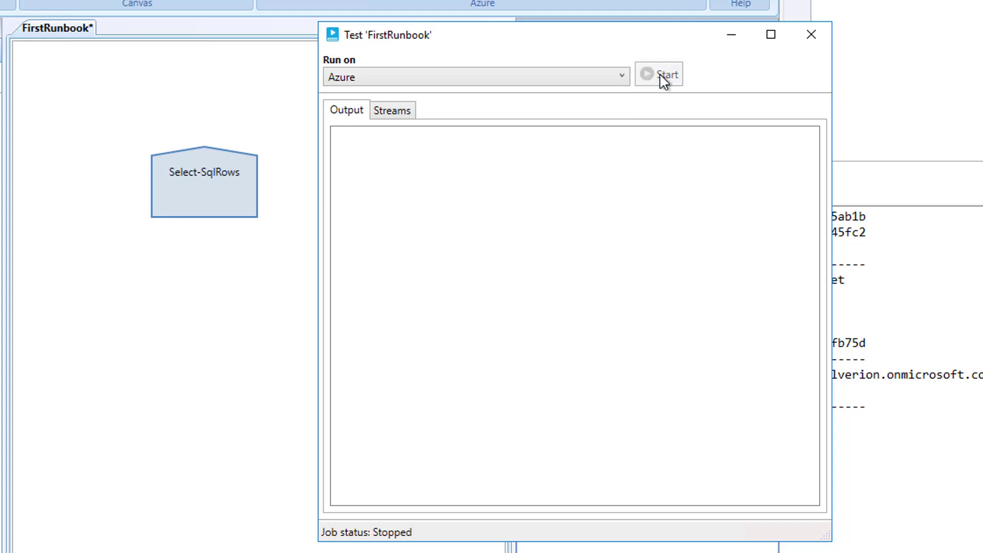
click(663, 75)
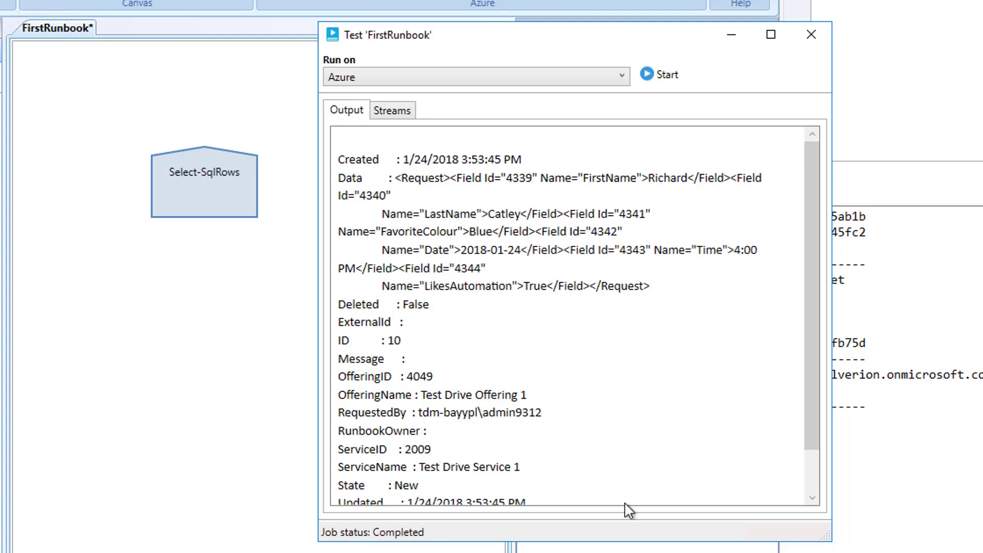
drag(813, 366, 825, 264)
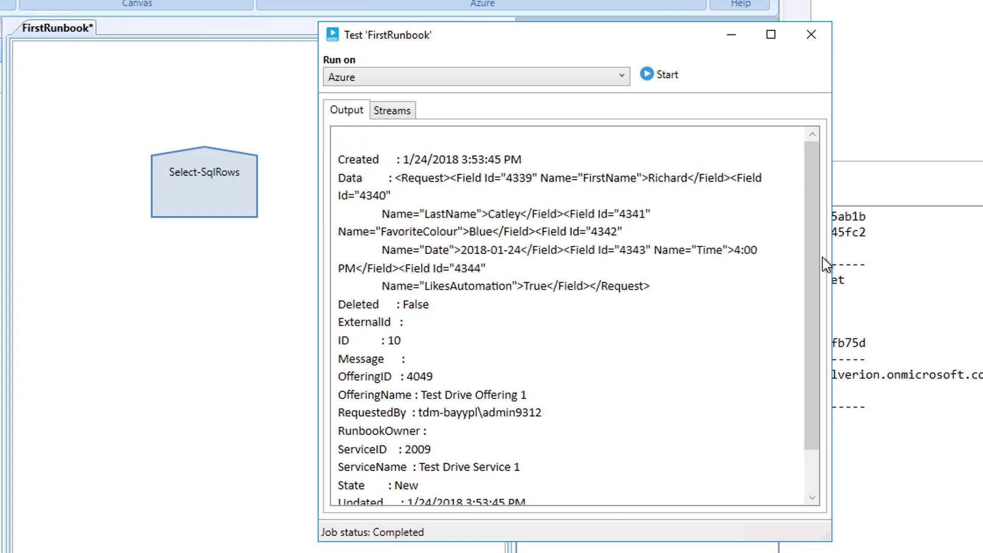